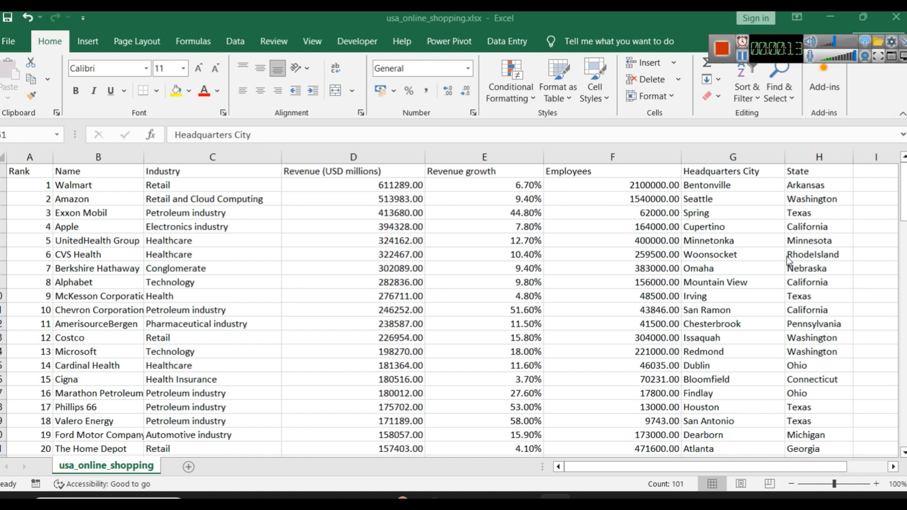
Step: Run Text to Columns on the Headquarters City column as Delimited data with the Tab delimiter
{"action": "left_click", "coordinate": [718, 158]}
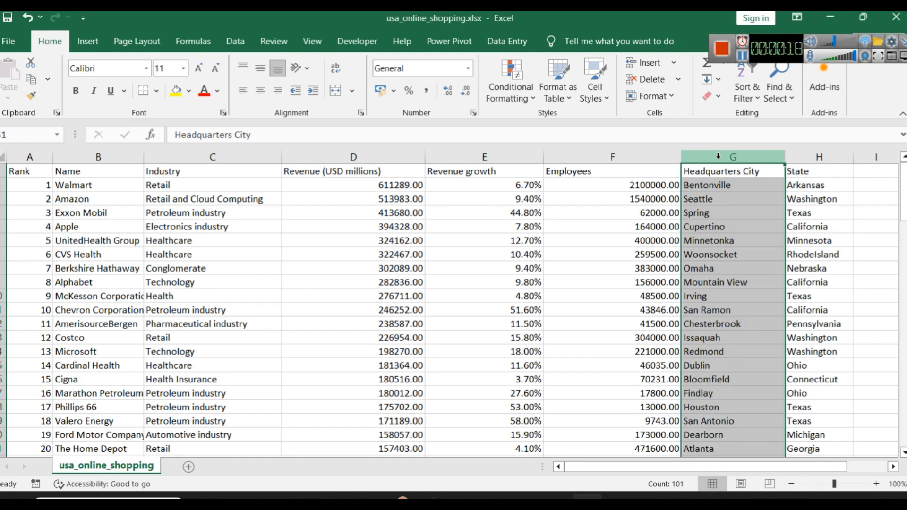
{"action": "left_click", "coordinate": [804, 154]}
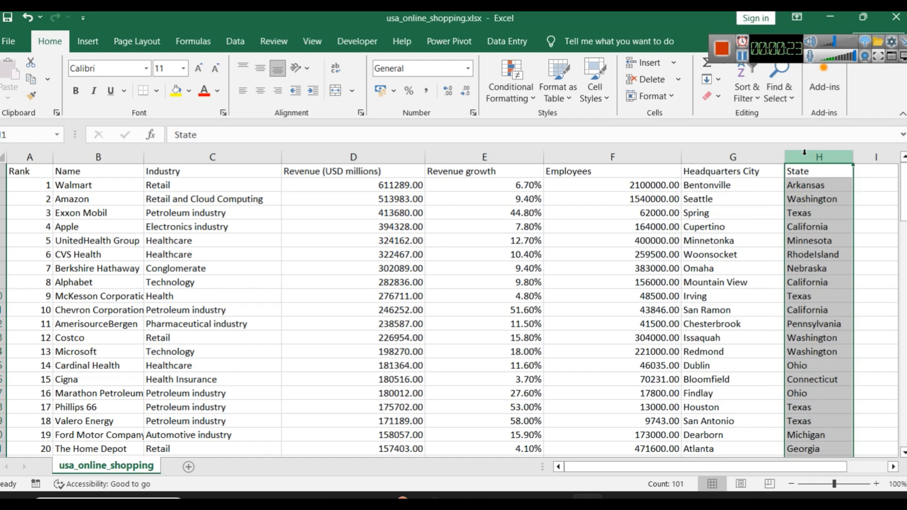
{"action": "left_click", "coordinate": [740, 157]}
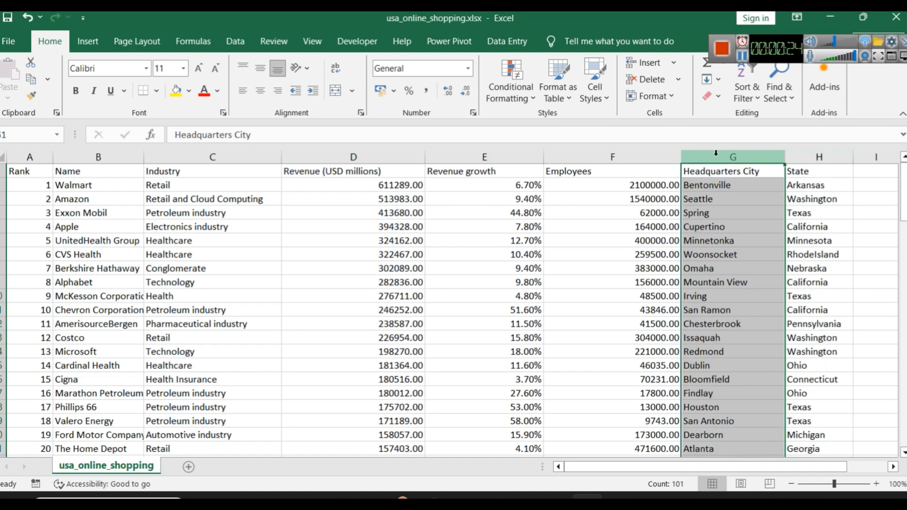
{"action": "left_click", "coordinate": [235, 41]}
{"action": "left_click", "coordinate": [549, 94]}
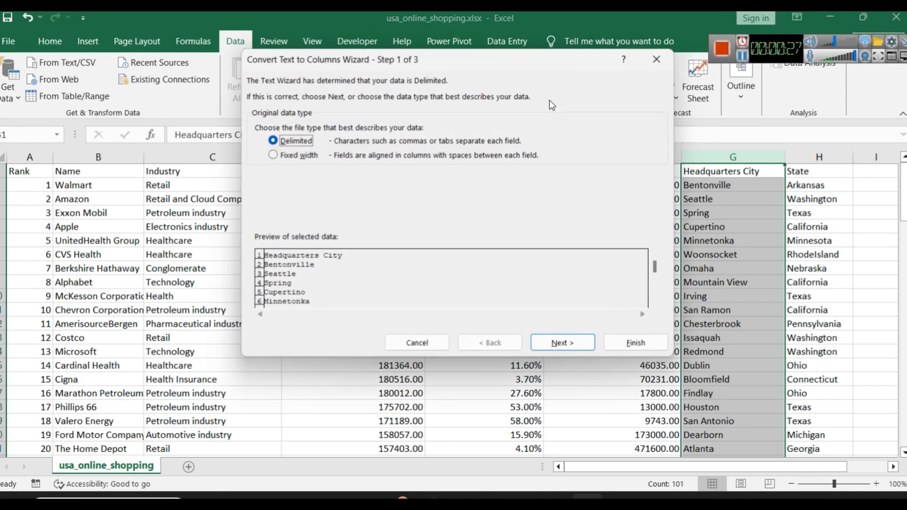
{"action": "left_click", "coordinate": [536, 345]}
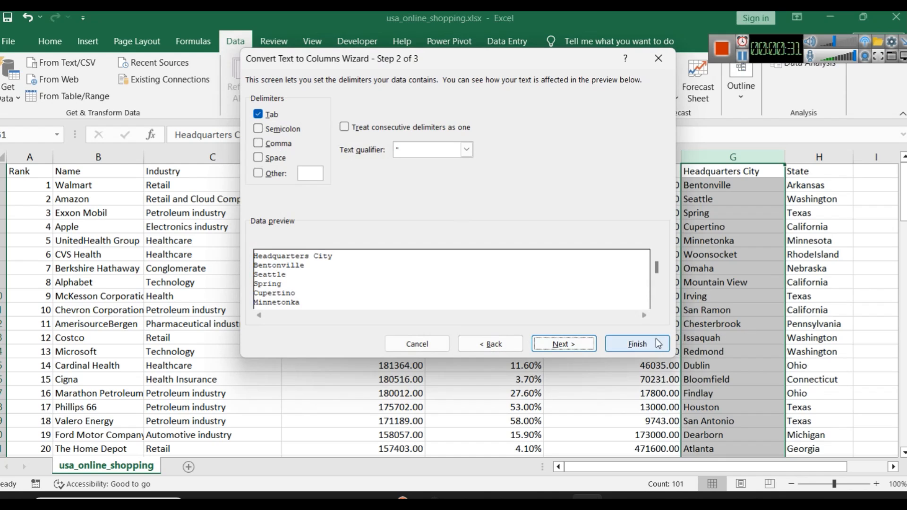
{"action": "left_click", "coordinate": [636, 344]}
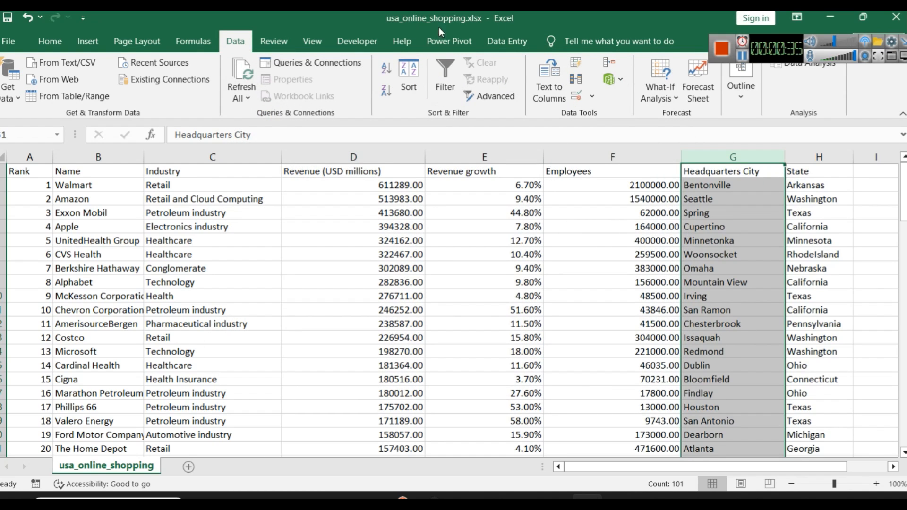
Step: Check the number format of the Revenue (USD millions) and Employees columns
{"action": "left_click", "coordinate": [325, 156]}
{"action": "left_click", "coordinate": [53, 40]}
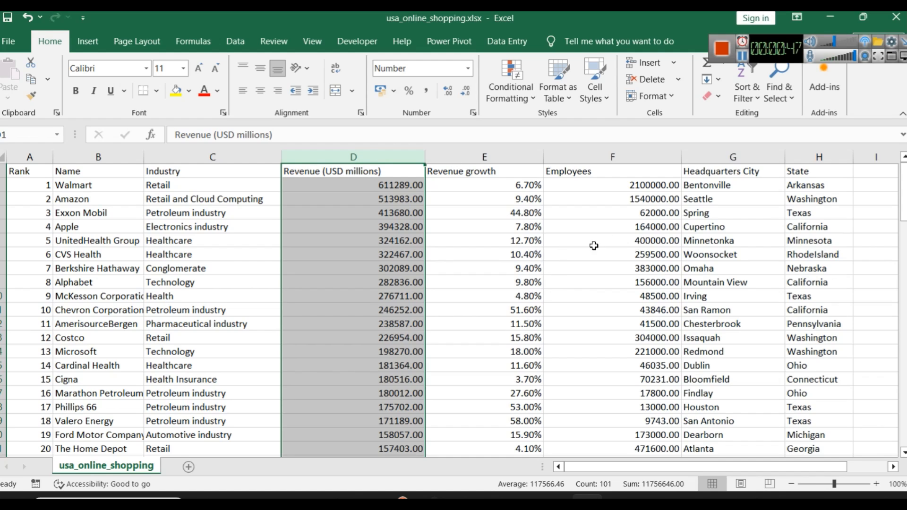
{"action": "left_click", "coordinate": [633, 157]}
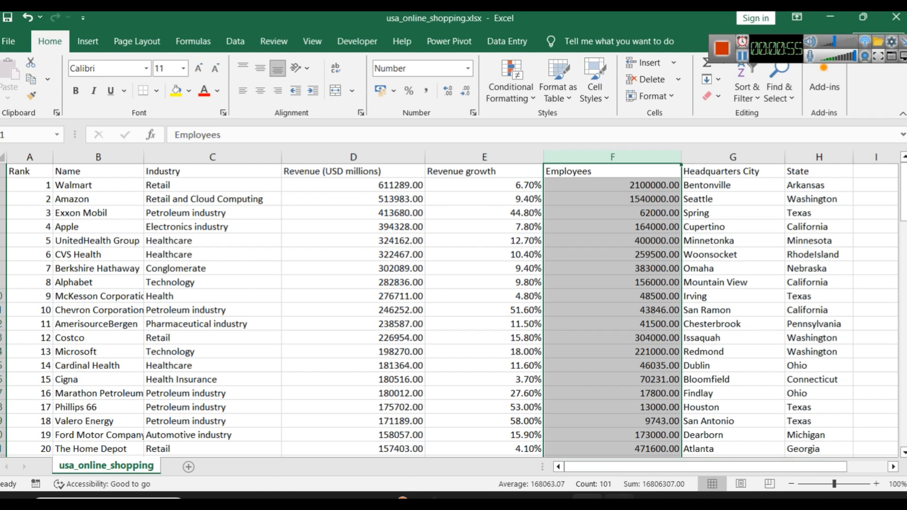
Step: Switch to Power BI Desktop and examine the reference dashboard of top U.S. eCommerce companies
{"action": "left_click", "coordinate": [619, 500]}
{"action": "left_click", "coordinate": [523, 497]}
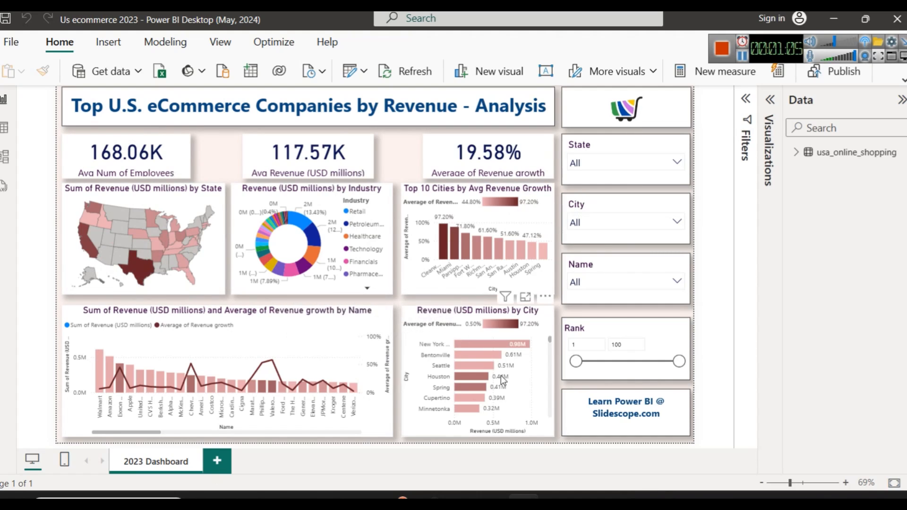
Step: Switch to Tableau Public and connect to the Excel workbook usa_online_shopping.xlsx
{"action": "left_click", "coordinate": [619, 497]}
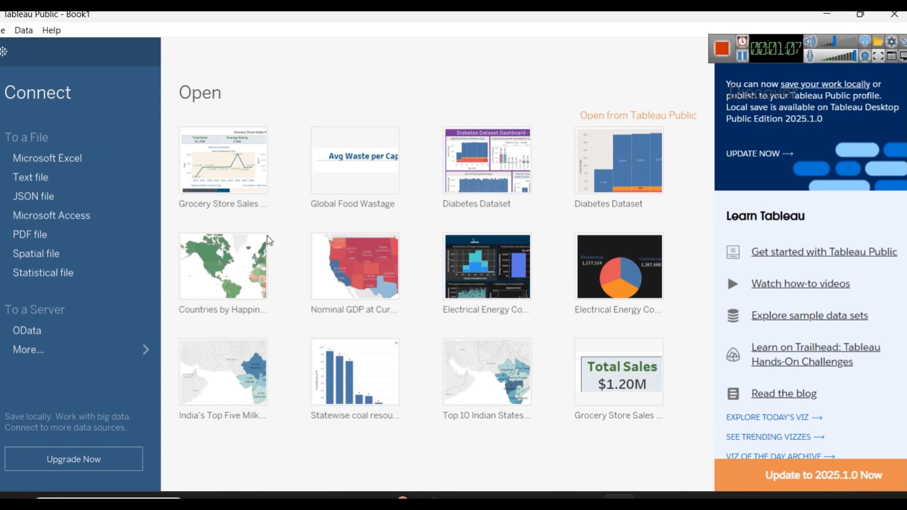
{"action": "left_click", "coordinate": [97, 157]}
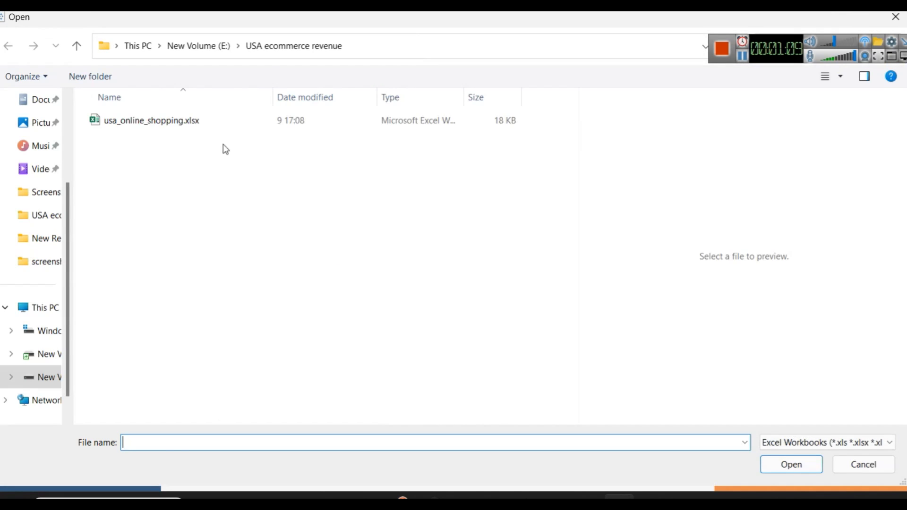
{"action": "left_click", "coordinate": [163, 120]}
{"action": "left_click", "coordinate": [774, 467]}
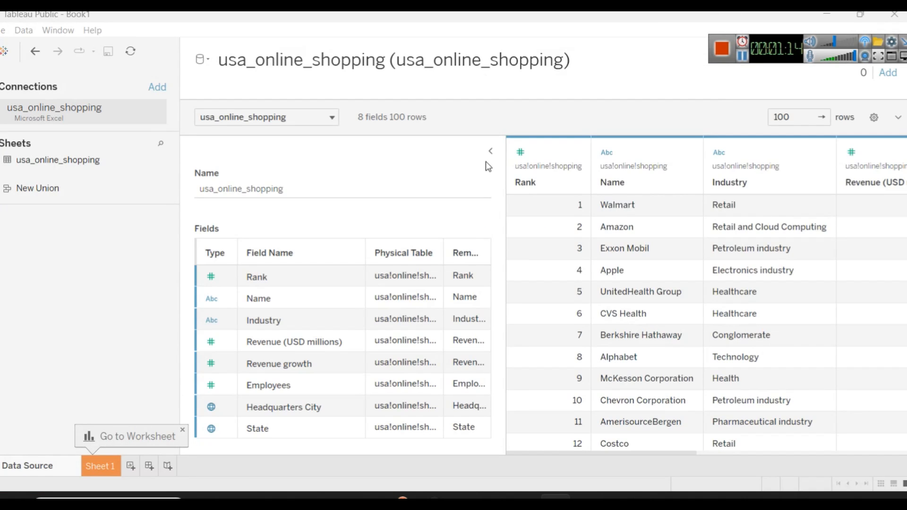
Step: Collapse the table details to review all imported columns through State, and open Sheet 1
{"action": "left_click", "coordinate": [488, 156]}
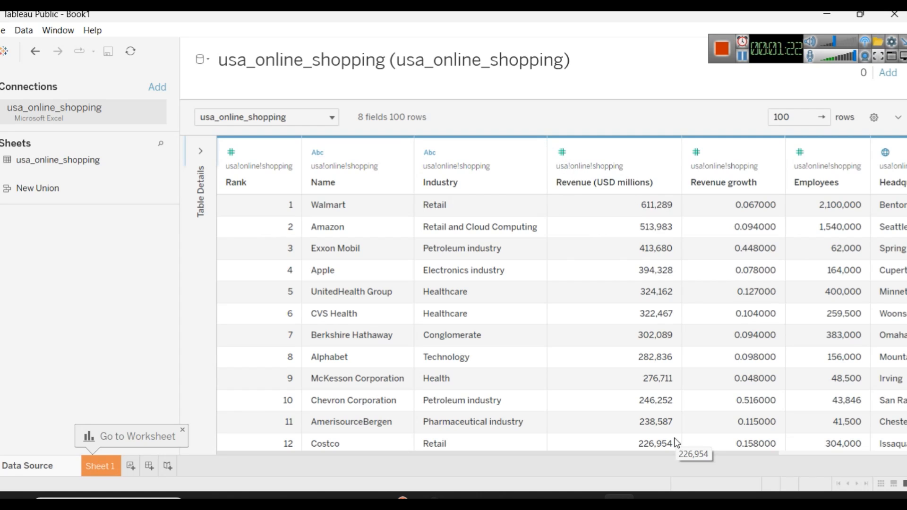
{"action": "left_click_drag", "start_coordinate": [702, 452], "coordinate": [888, 452]}
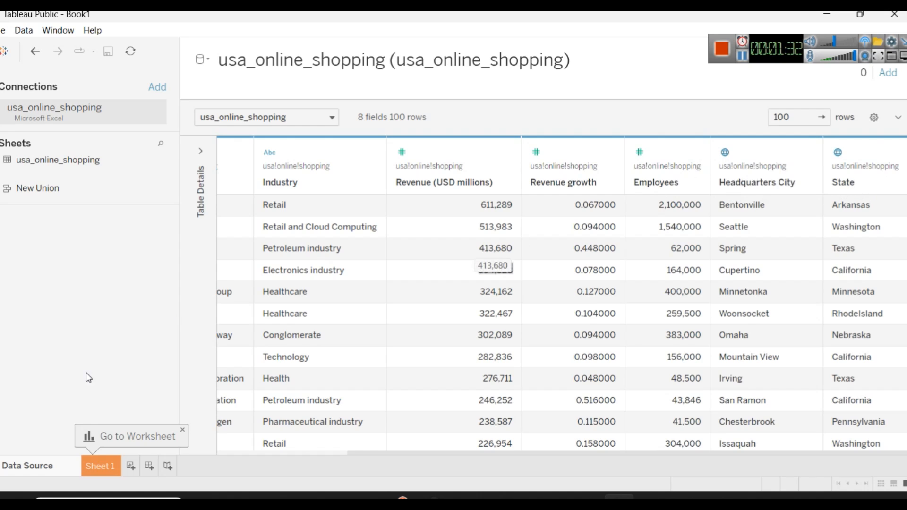
{"action": "left_click", "coordinate": [98, 461]}
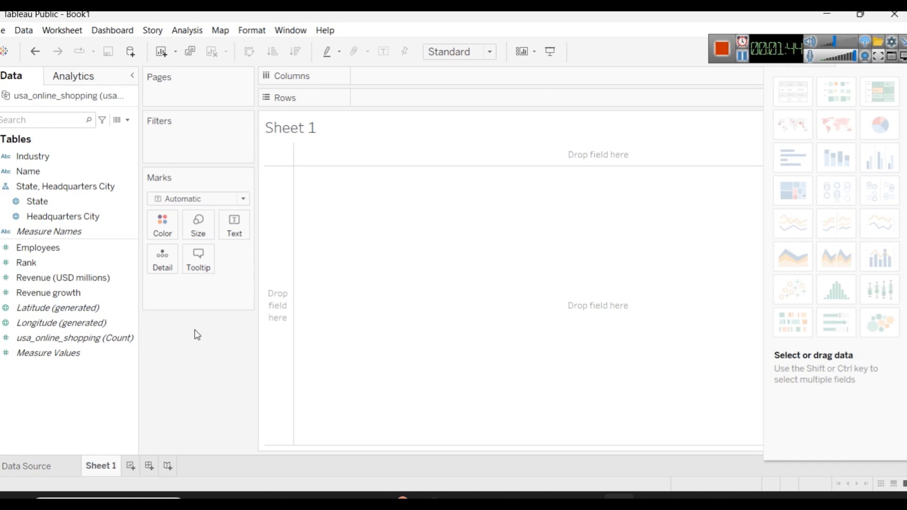
Step: Review the reference 2023 Dashboard in Power BI Desktop and return to Sheet 1 in Tableau Public
{"action": "left_click", "coordinate": [619, 498]}
{"action": "left_click", "coordinate": [619, 499]}
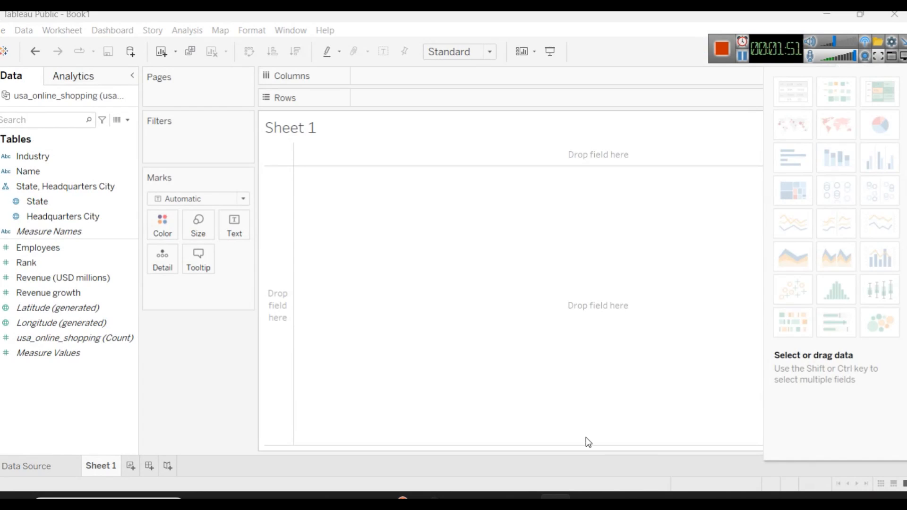
{"action": "left_click", "coordinate": [523, 499]}
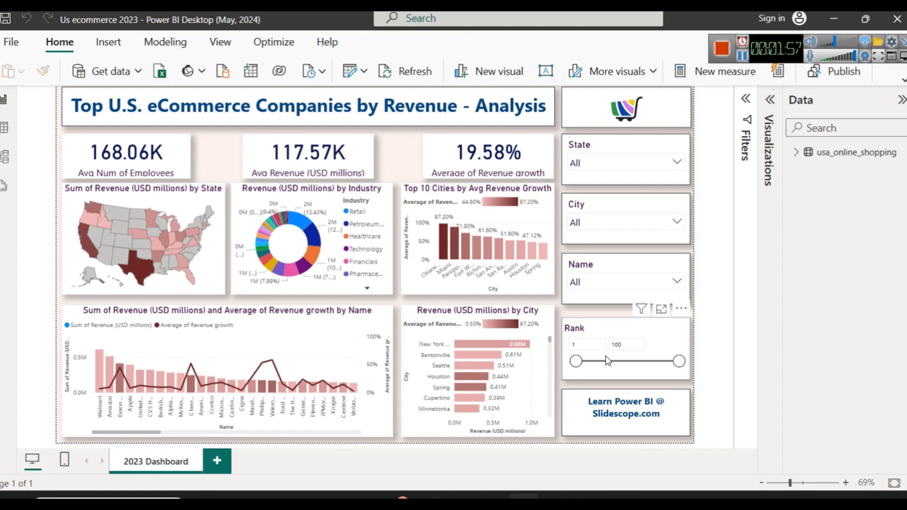
{"action": "left_click", "coordinate": [620, 496]}
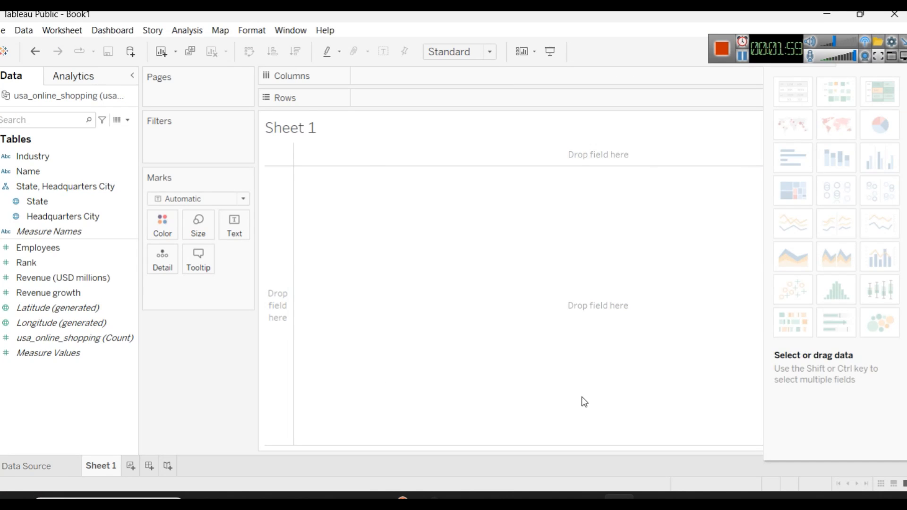
Step: Hide the chart suggestions and add Employees to the sheet's Columns, aggregated as Average
{"action": "left_click_drag", "start_coordinate": [770, 44], "coordinate": [600, 28]}
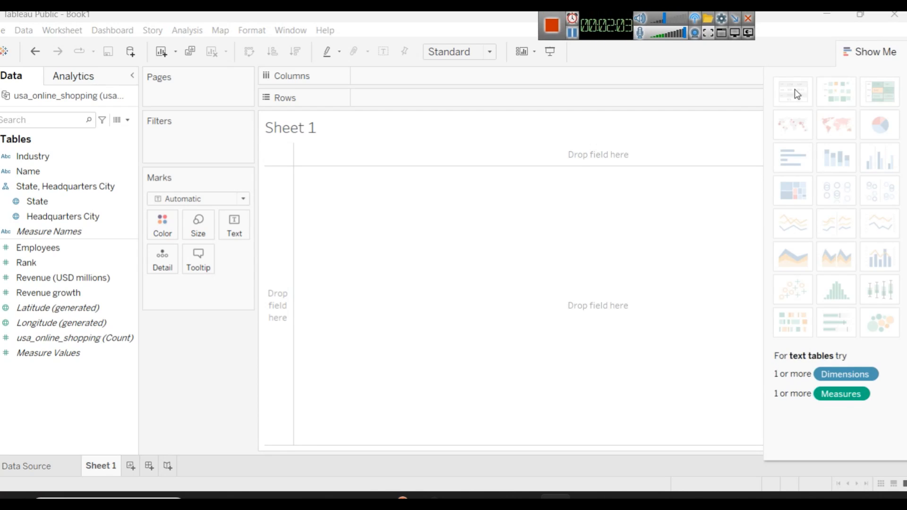
{"action": "left_click", "coordinate": [894, 55]}
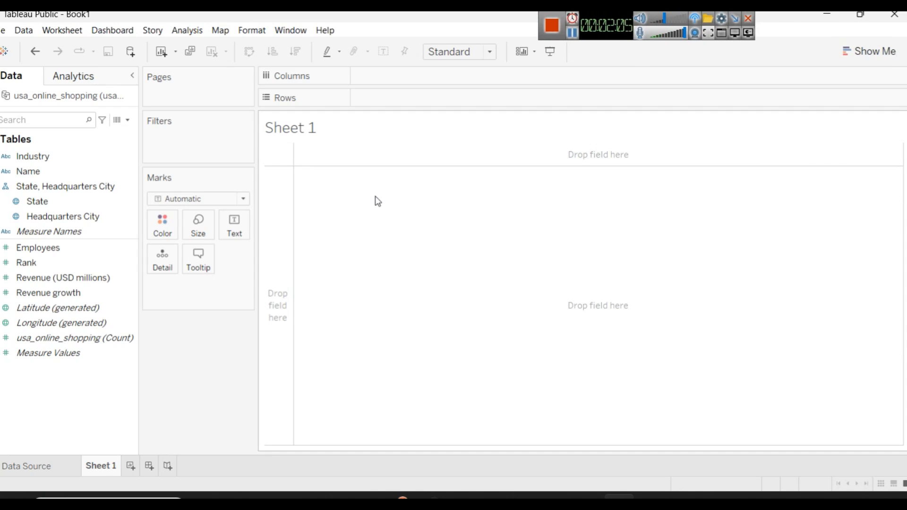
{"action": "mouse_move", "coordinate": [36, 247]}
{"action": "left_mouse_down"}
{"action": "mouse_move", "coordinate": [312, 144]}
{"action": "mouse_move", "coordinate": [360, 84]}
{"action": "mouse_move", "coordinate": [378, 82]}
{"action": "left_mouse_up"}
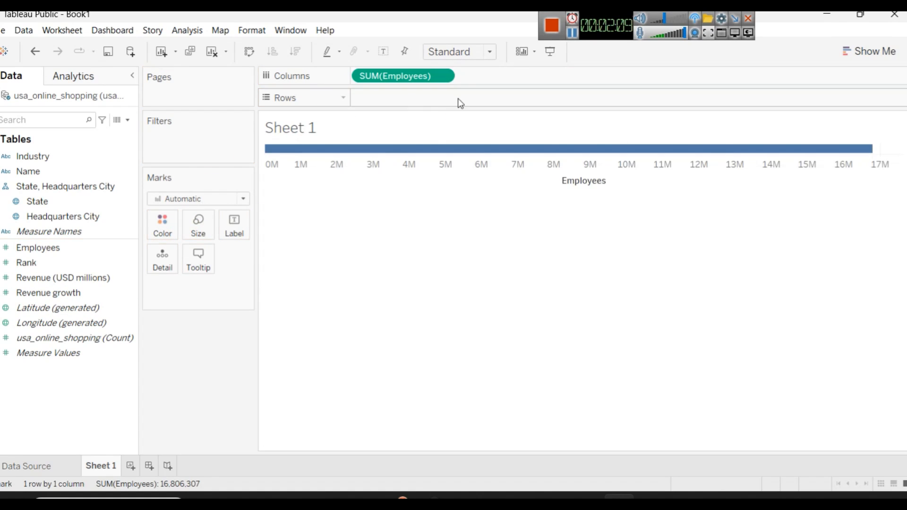
{"action": "left_click", "coordinate": [442, 76]}
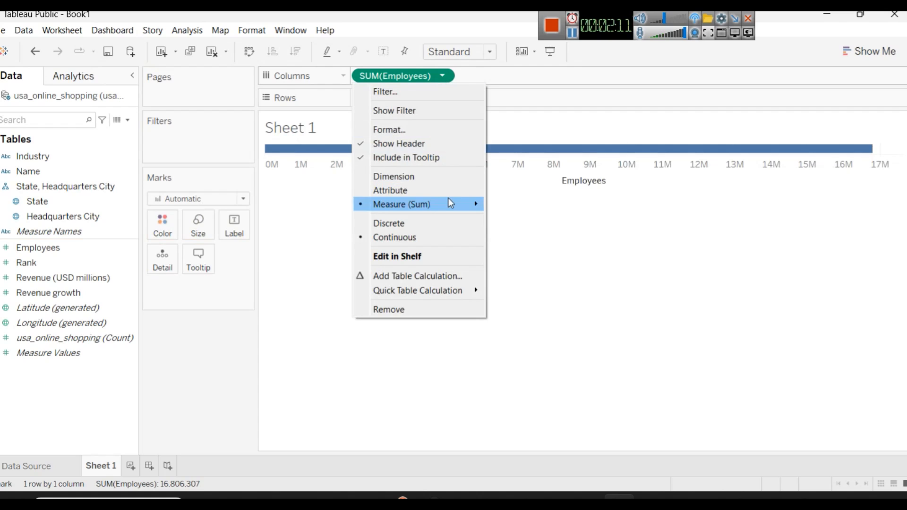
{"action": "mouse_move", "coordinate": [451, 203]}
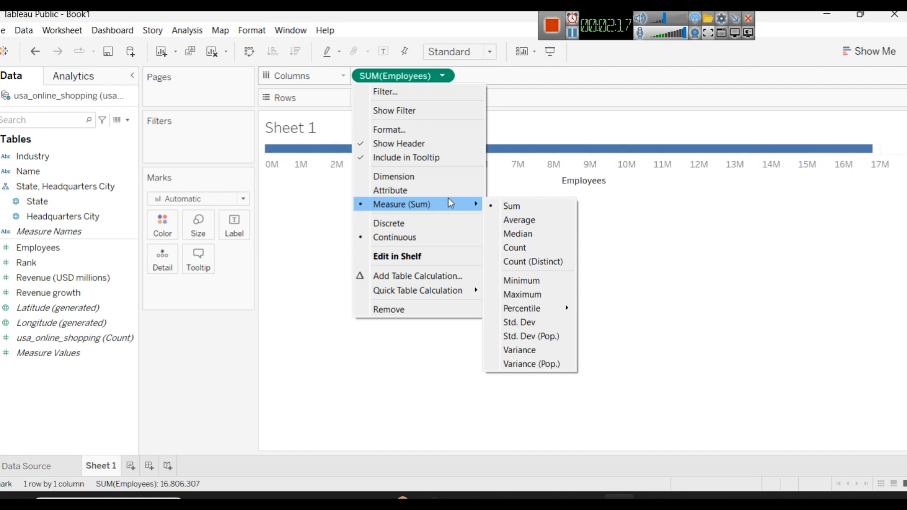
{"action": "left_click", "coordinate": [542, 225]}
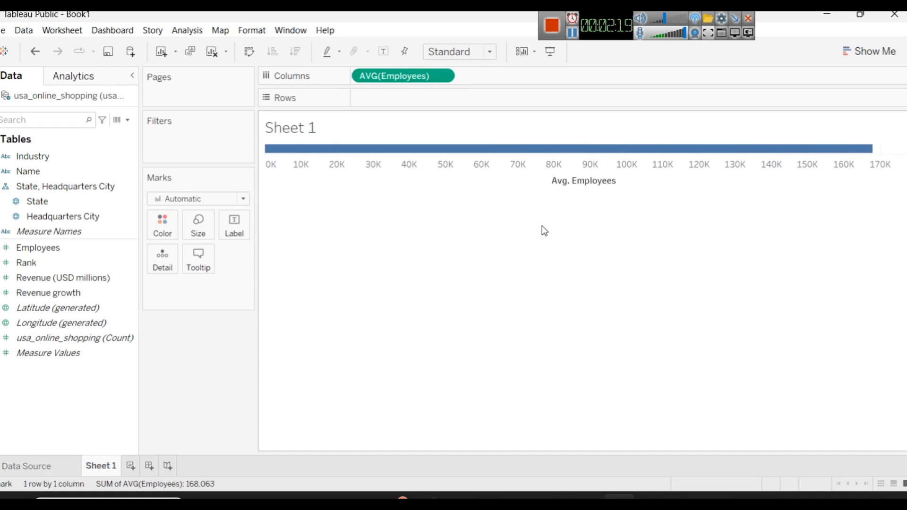
Step: Add Revenue (USD millions) to Columns after Employees, aggregated as Average
{"action": "left_click", "coordinate": [37, 267]}
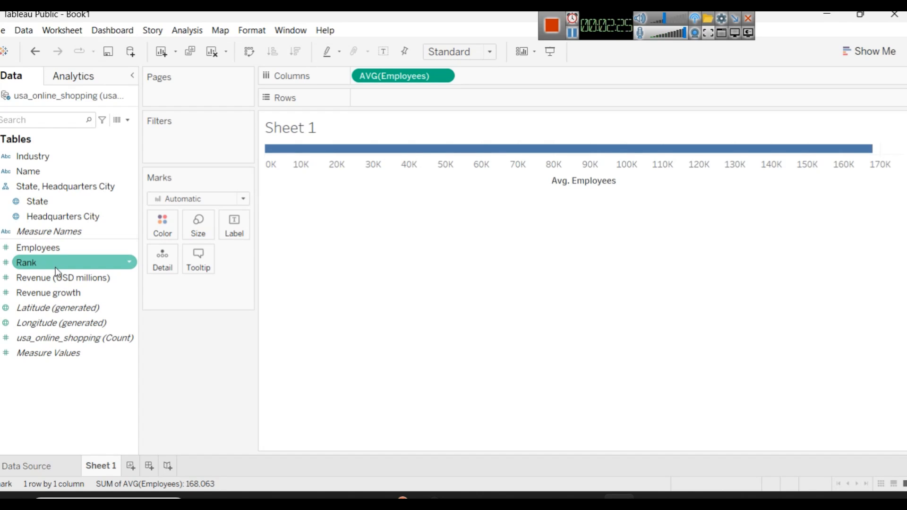
{"action": "left_click_drag", "start_coordinate": [75, 279], "coordinate": [521, 81]}
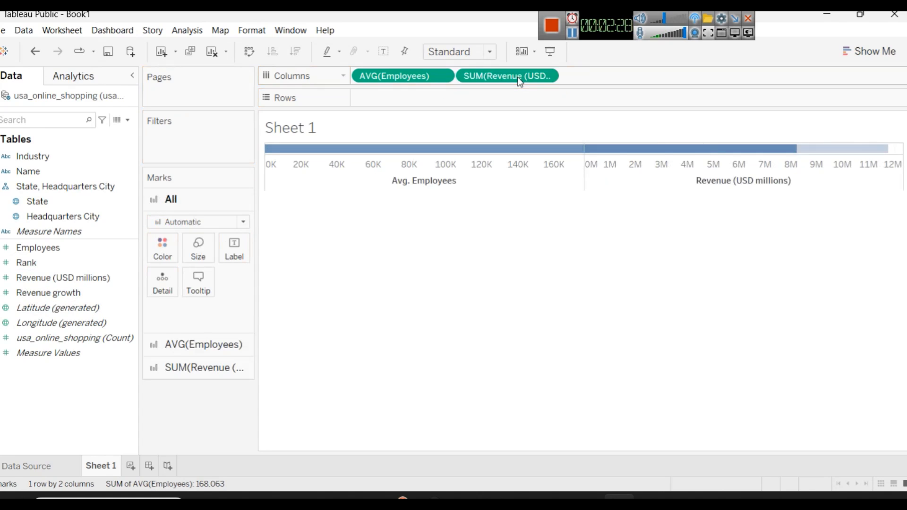
{"action": "left_click", "coordinate": [548, 77]}
{"action": "mouse_move", "coordinate": [531, 208]}
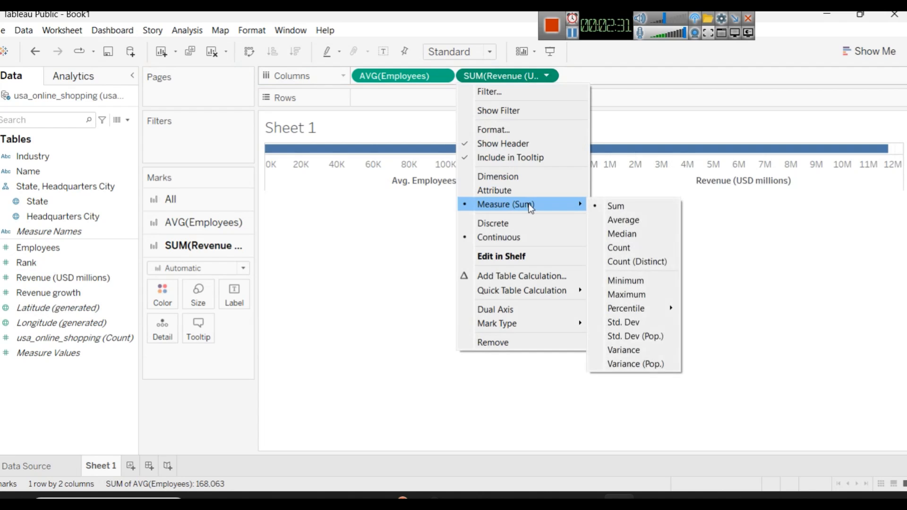
{"action": "left_click", "coordinate": [622, 220]}
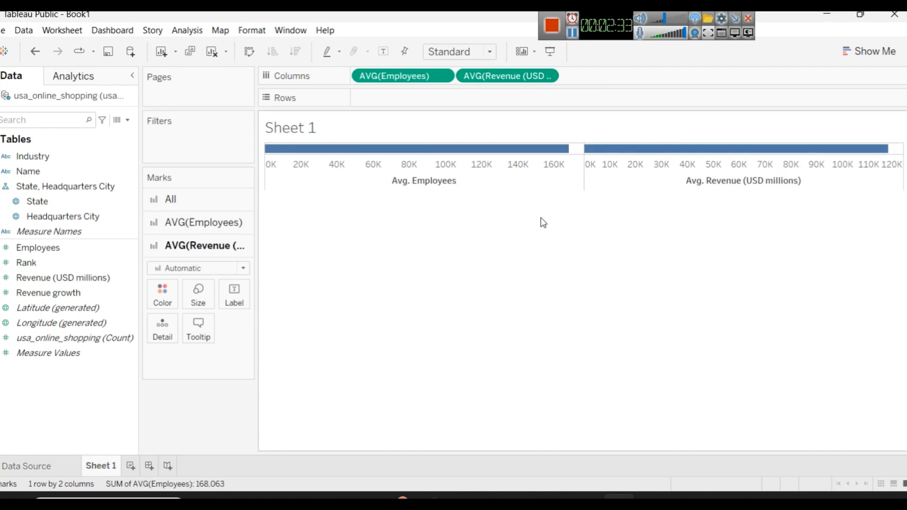
{"action": "left_click", "coordinate": [79, 253]}
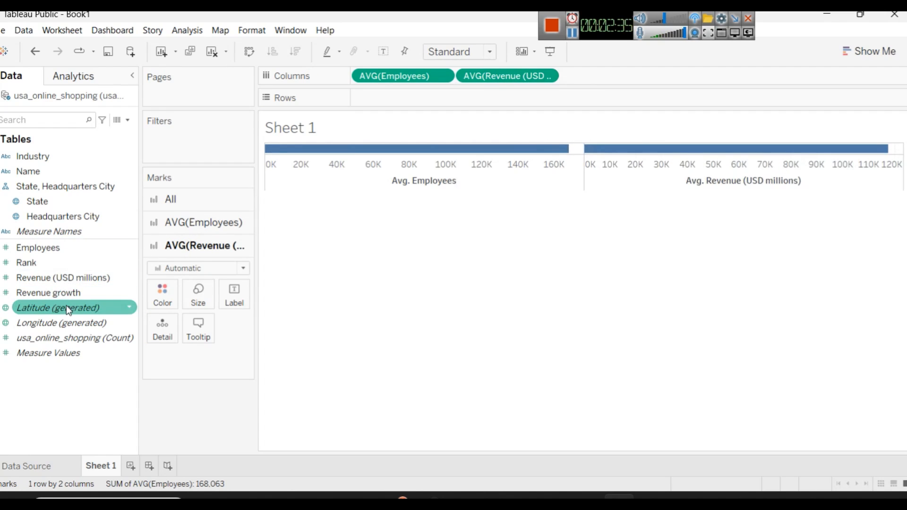
{"action": "left_click_drag", "start_coordinate": [59, 308], "coordinate": [640, 89]}
{"action": "left_click_drag", "start_coordinate": [400, 99], "coordinate": [673, 84]}
{"action": "left_click", "coordinate": [652, 76]}
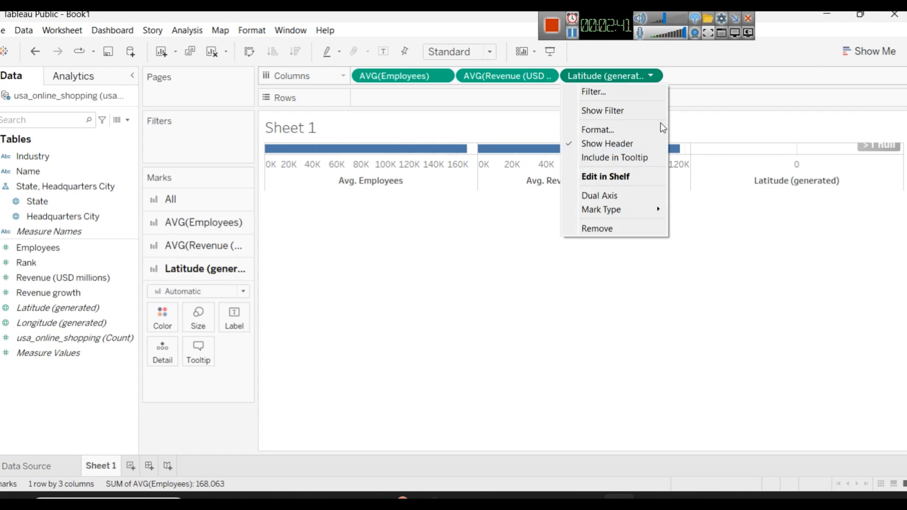
{"action": "left_click", "coordinate": [609, 74]}
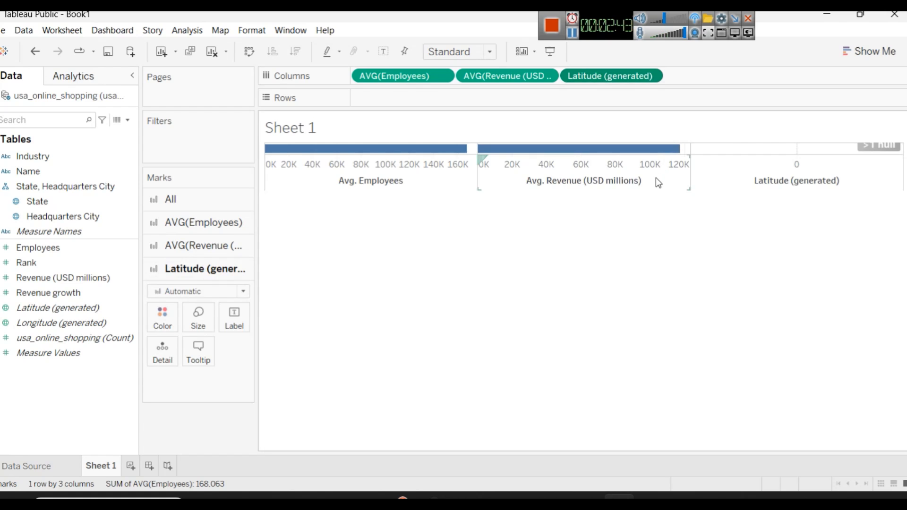
{"action": "key", "text": "ctrl+z"}
{"action": "left_click", "coordinate": [399, 100]}
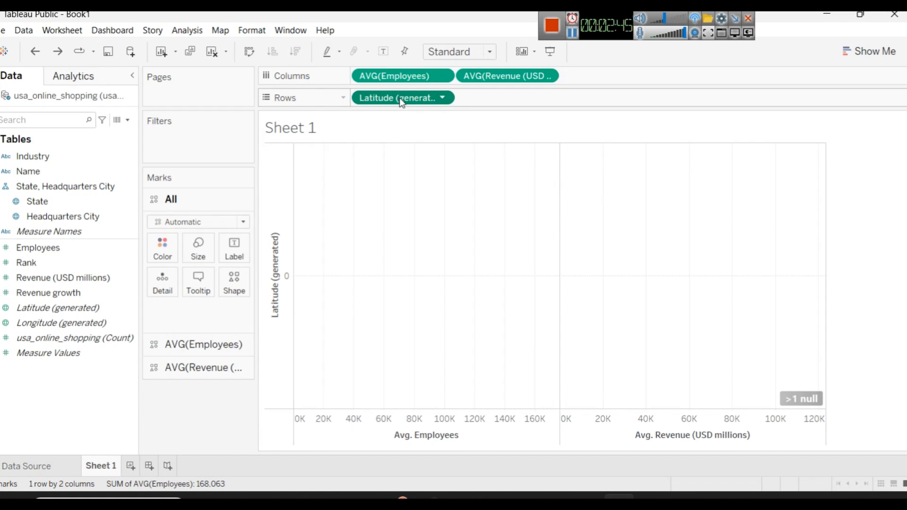
{"action": "key", "text": "Delete"}
Step: Add Revenue growth to Columns after the revenue measure, aggregated as Average
{"action": "left_click_drag", "start_coordinate": [53, 297], "coordinate": [611, 79]}
{"action": "left_click", "coordinate": [651, 80]}
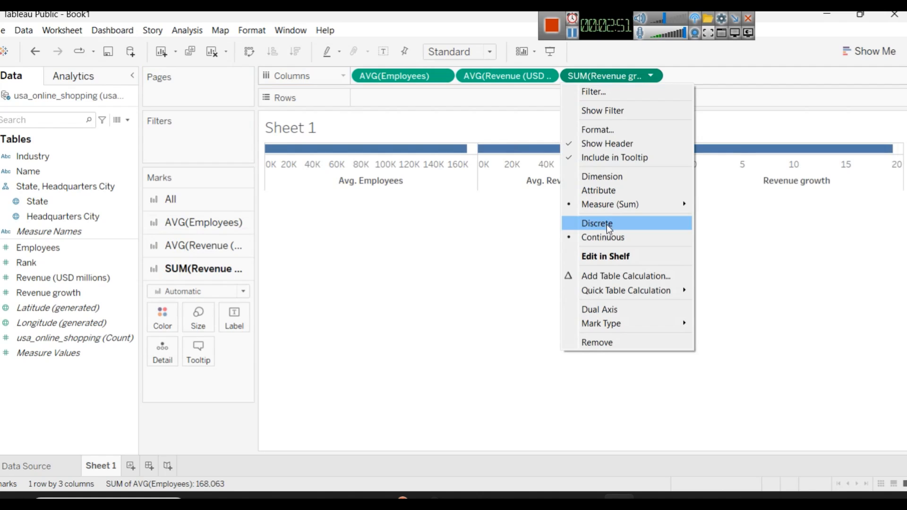
{"action": "mouse_move", "coordinate": [620, 205]}
{"action": "left_click", "coordinate": [733, 216]}
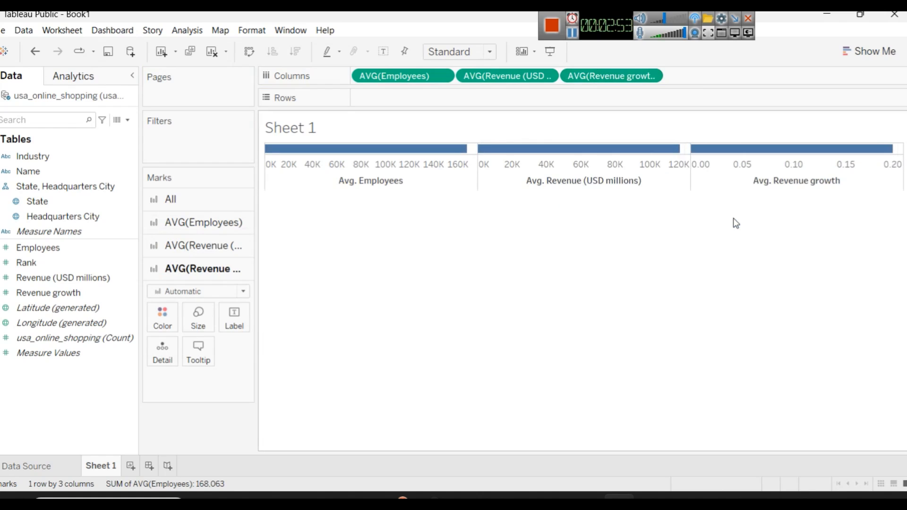
{"action": "mouse_move", "coordinate": [890, 155]}
{"action": "left_click", "coordinate": [124, 324]}
{"action": "left_click", "coordinate": [65, 296]}
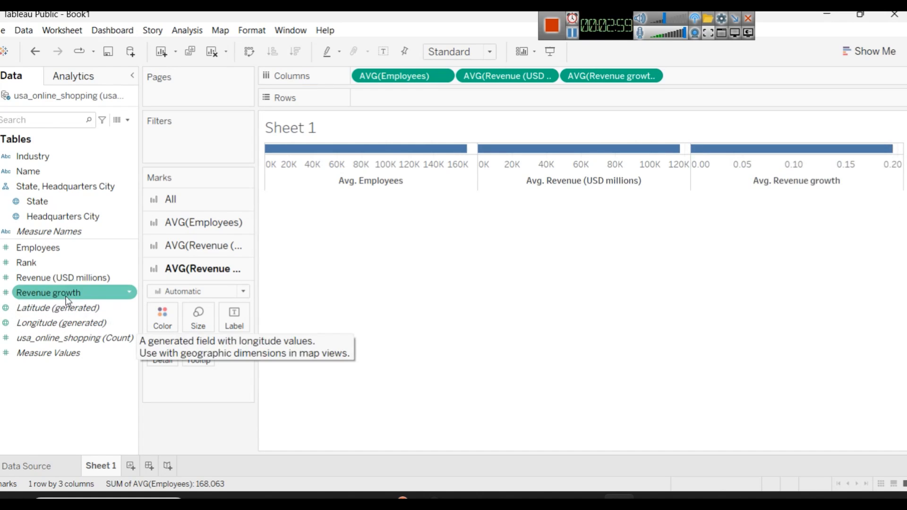
Step: Set the default number format of the Revenue growth field to Percentage with 2 decimal places
{"action": "left_click", "coordinate": [132, 293]}
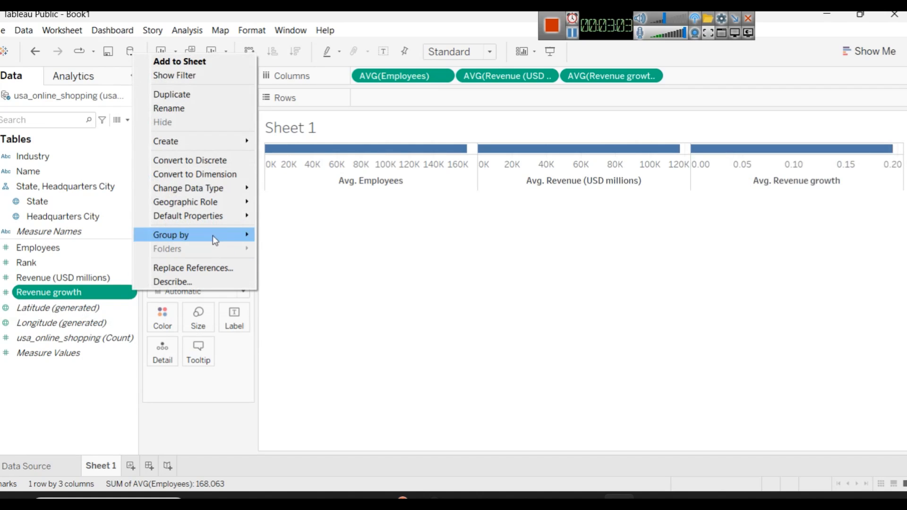
{"action": "mouse_move", "coordinate": [213, 220]}
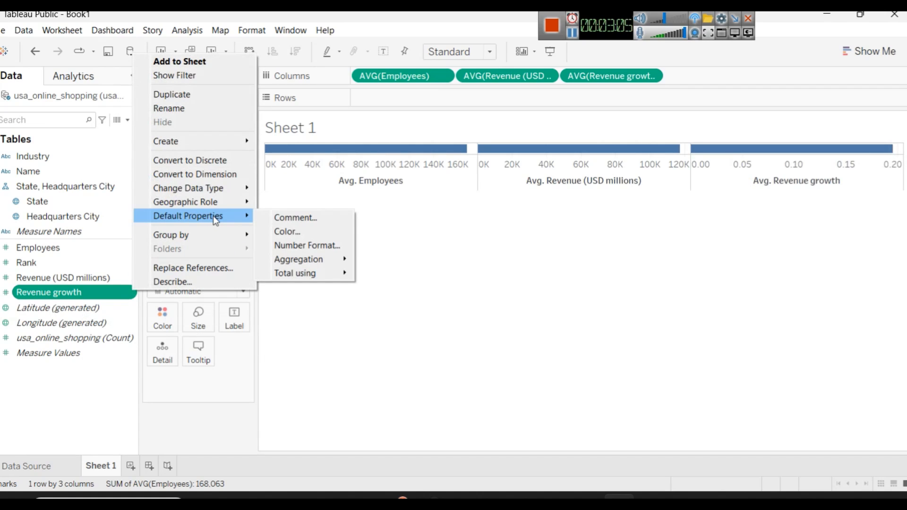
{"action": "mouse_move", "coordinate": [321, 261]}
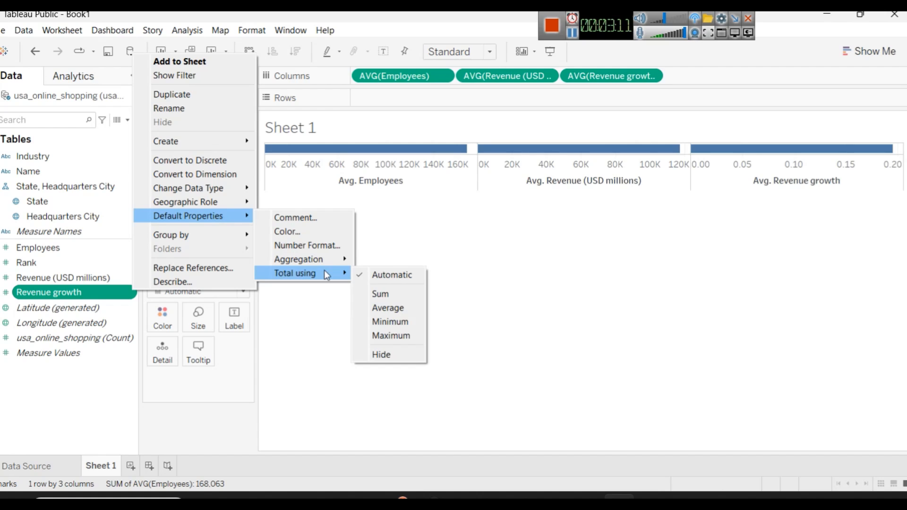
{"action": "left_click", "coordinate": [325, 246]}
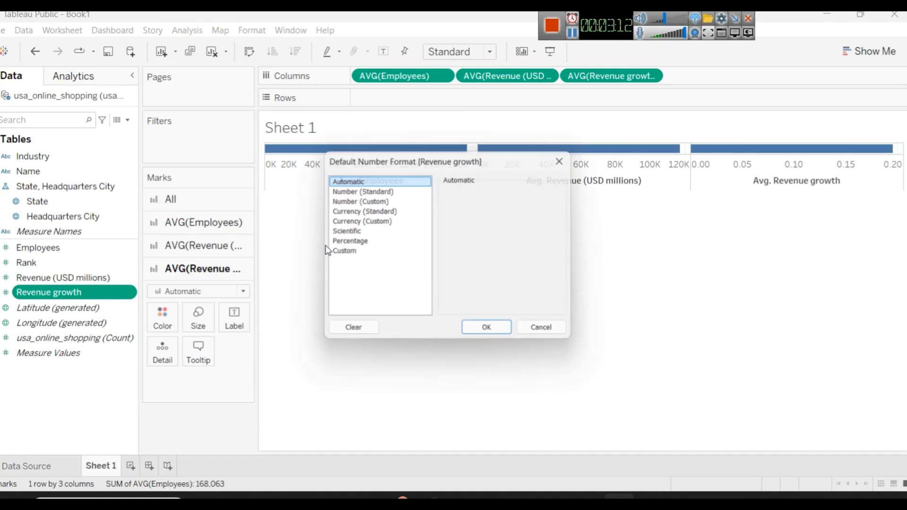
{"action": "left_click", "coordinate": [358, 242]}
{"action": "left_click", "coordinate": [491, 333]}
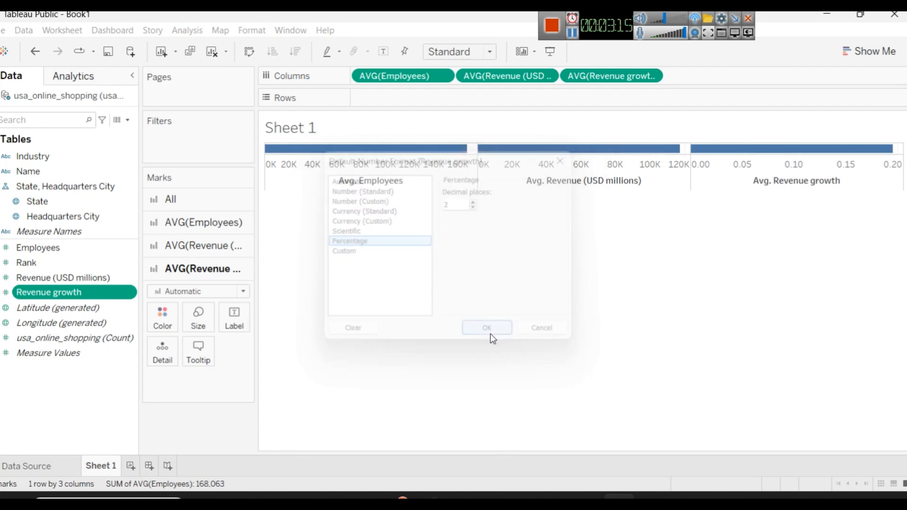
{"action": "mouse_move", "coordinate": [889, 160]}
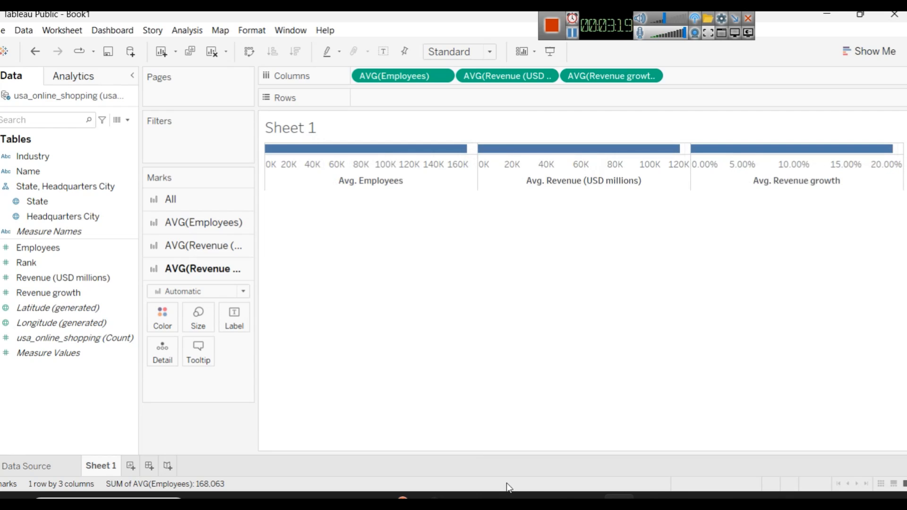
Step: Examine the reference 2023 Dashboard in Power BI Desktop, including its data fields and visualization types, and return to Tableau Public
{"action": "left_click", "coordinate": [525, 496]}
{"action": "left_click", "coordinate": [525, 496]}
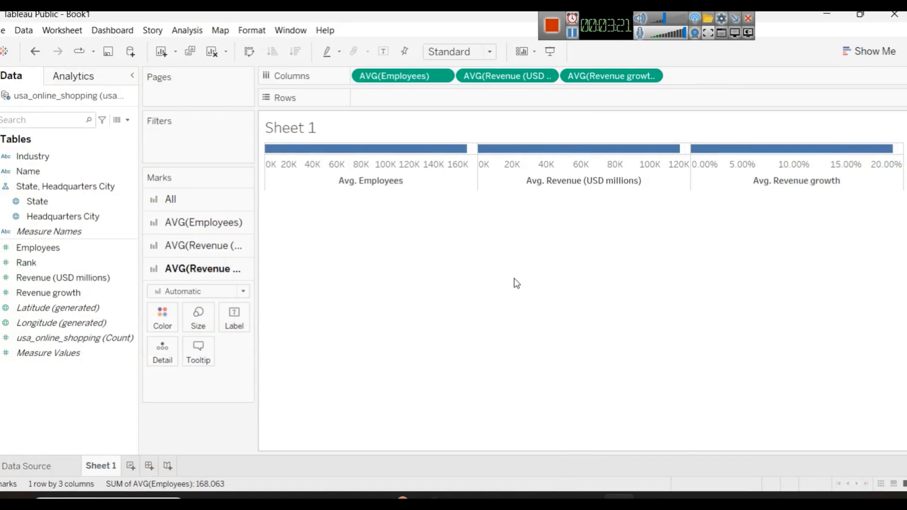
{"action": "left_click", "coordinate": [861, 53]}
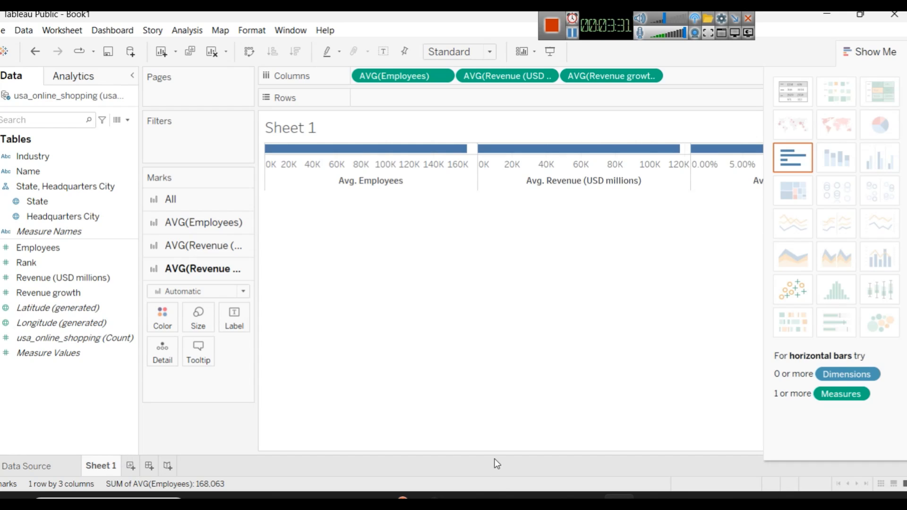
{"action": "left_click", "coordinate": [523, 496]}
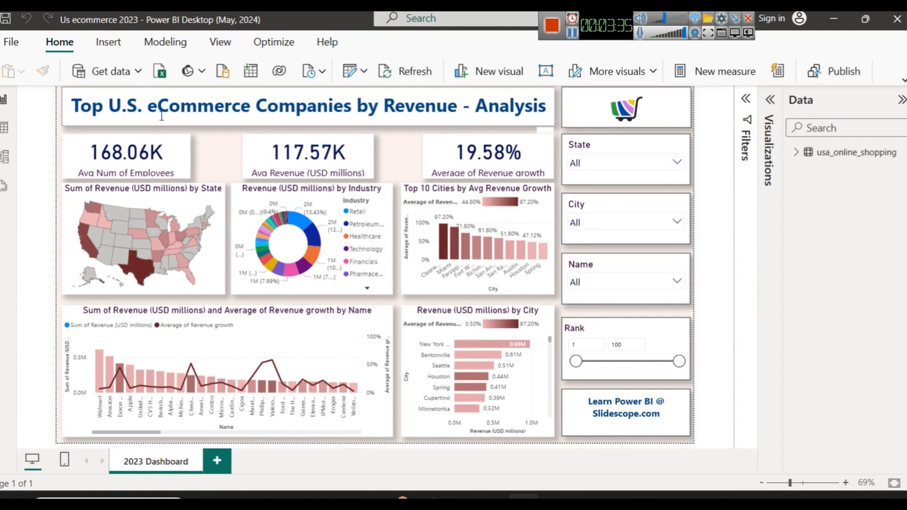
{"action": "left_click", "coordinate": [798, 152]}
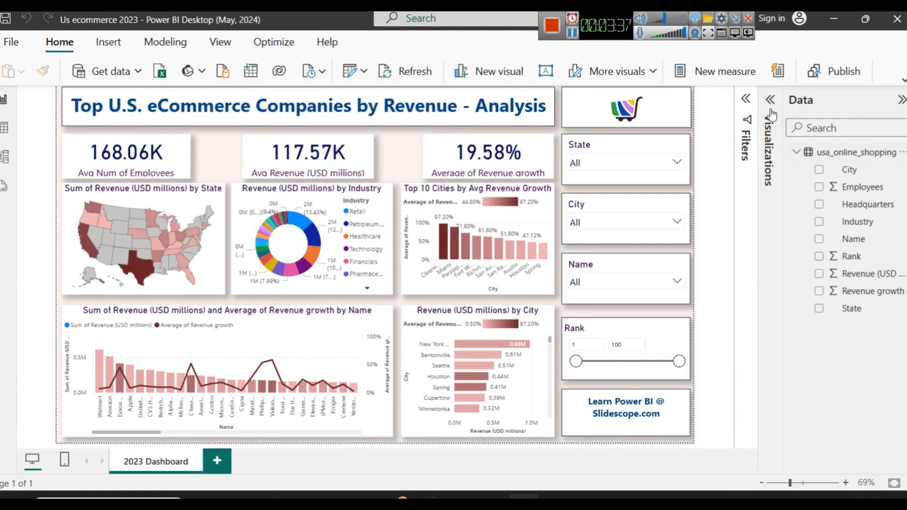
{"action": "left_click", "coordinate": [770, 114]}
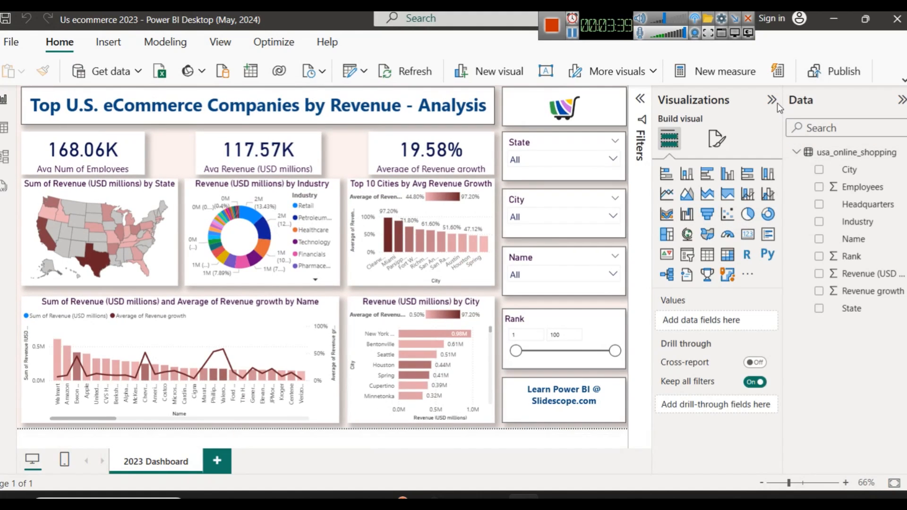
{"action": "left_click", "coordinate": [776, 101]}
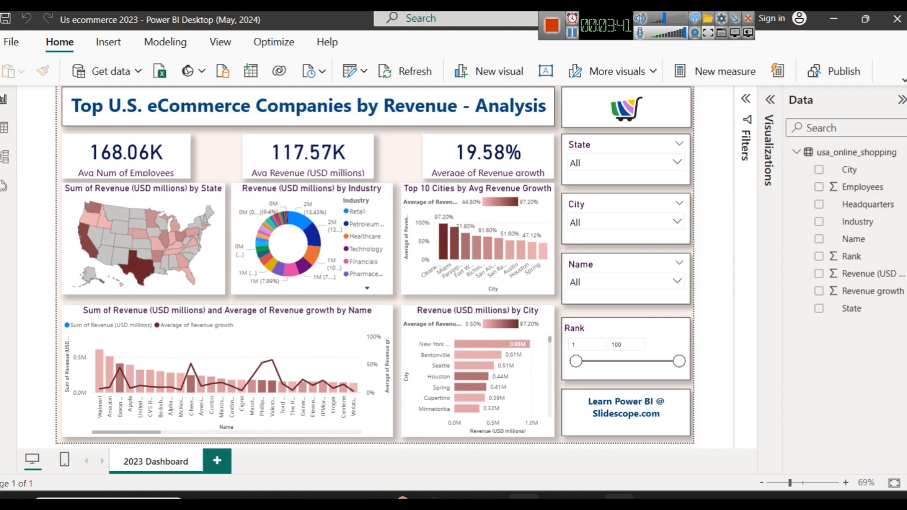
{"action": "key", "text": "alt+Tab"}
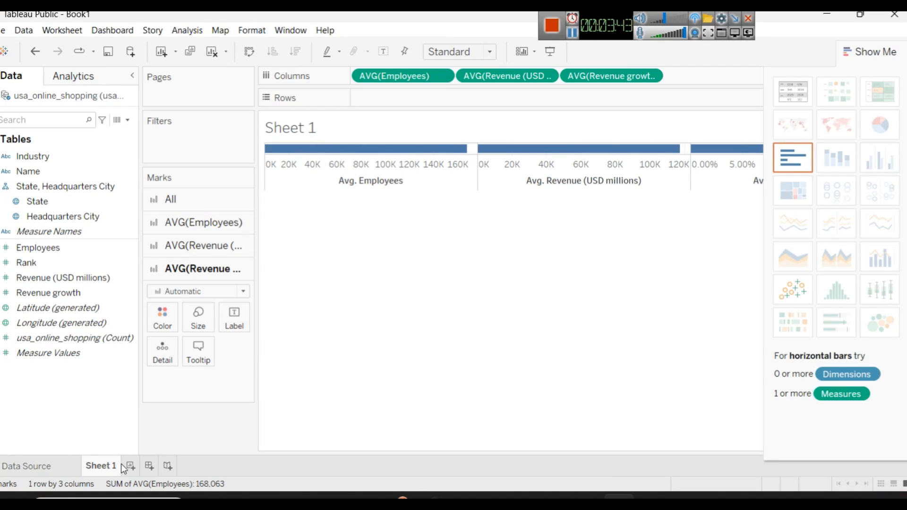
Step: Create a new dashboard in the workbook and return to Sheet 1
{"action": "left_click", "coordinate": [149, 466]}
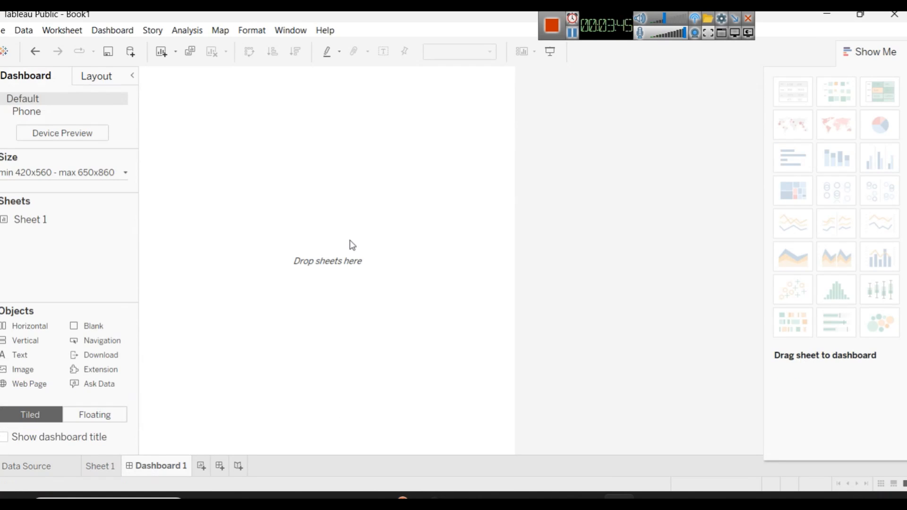
{"action": "left_click", "coordinate": [99, 466]}
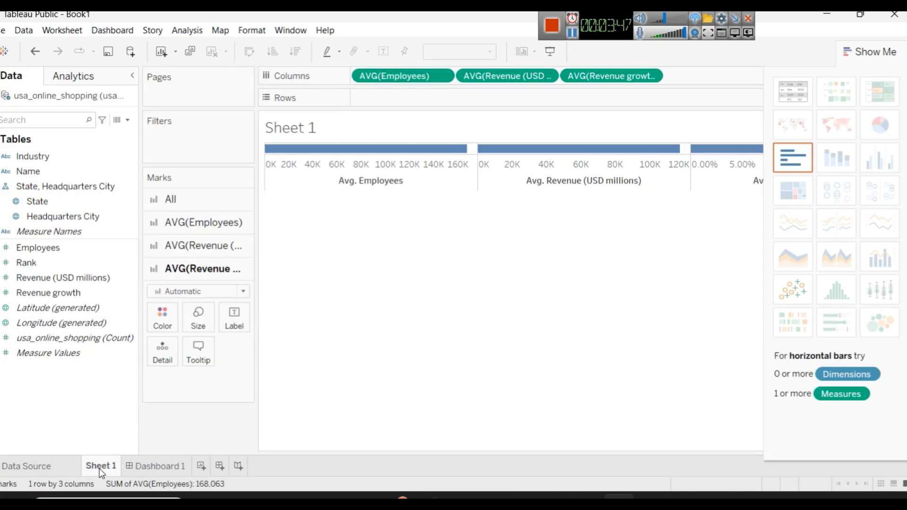
Step: Convert Sheet 1 to a text table with the measures across the columns, widened to show their full headers
{"action": "left_click", "coordinate": [797, 98]}
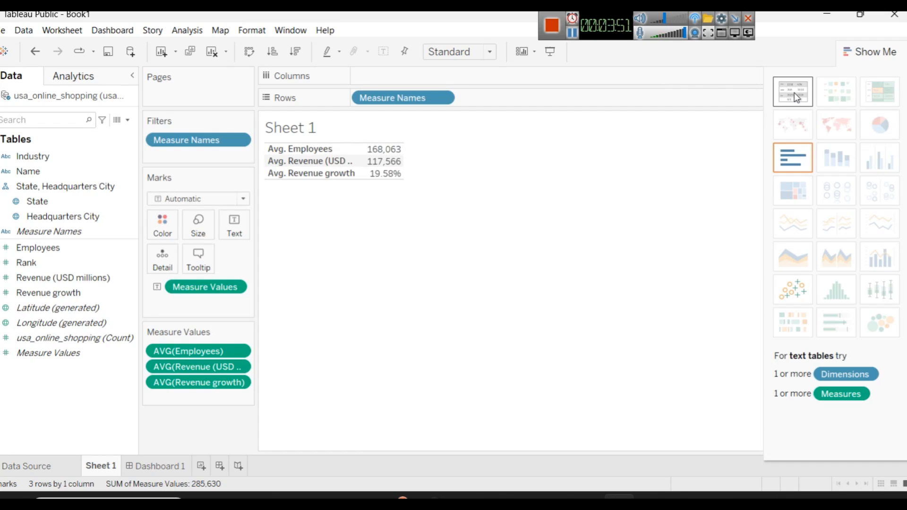
{"action": "left_click", "coordinate": [874, 50]}
{"action": "left_click", "coordinate": [249, 53]}
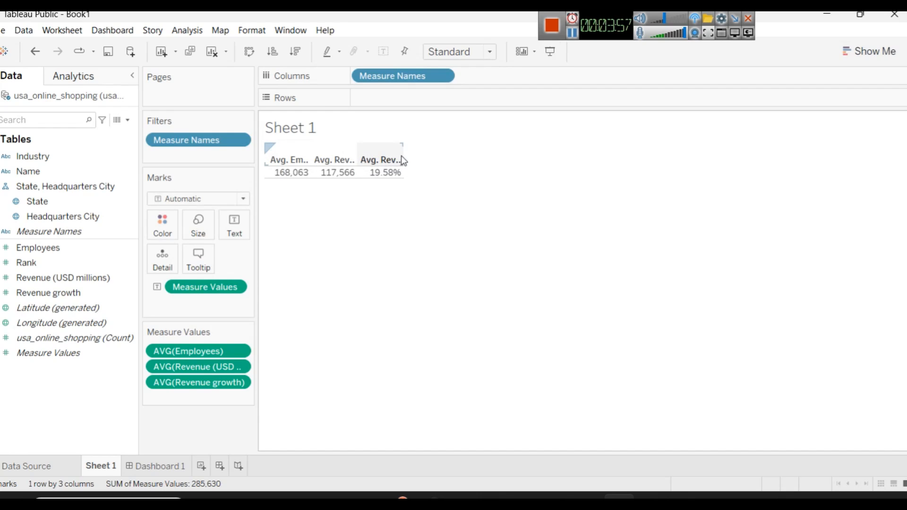
{"action": "left_click_drag", "start_coordinate": [401, 160], "coordinate": [485, 172]}
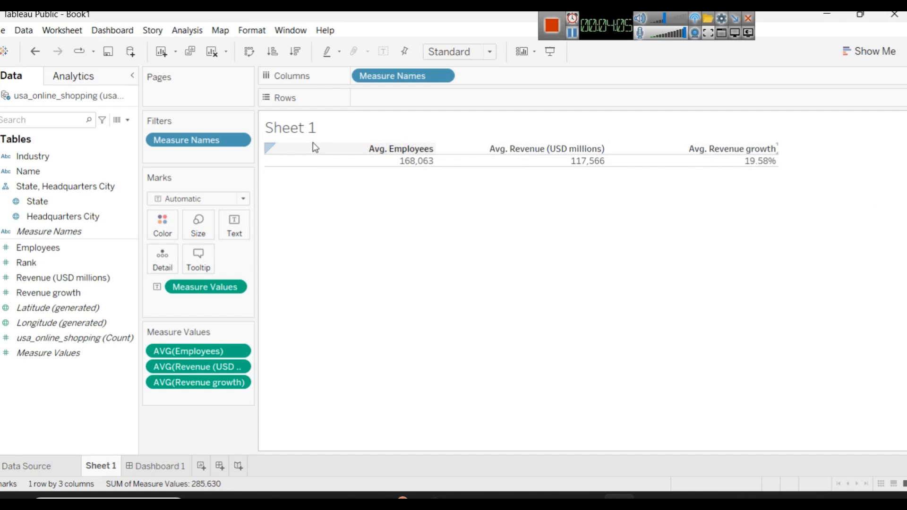
Step: Rename Sheet 1 as KPIs
{"action": "right_click", "coordinate": [93, 467]}
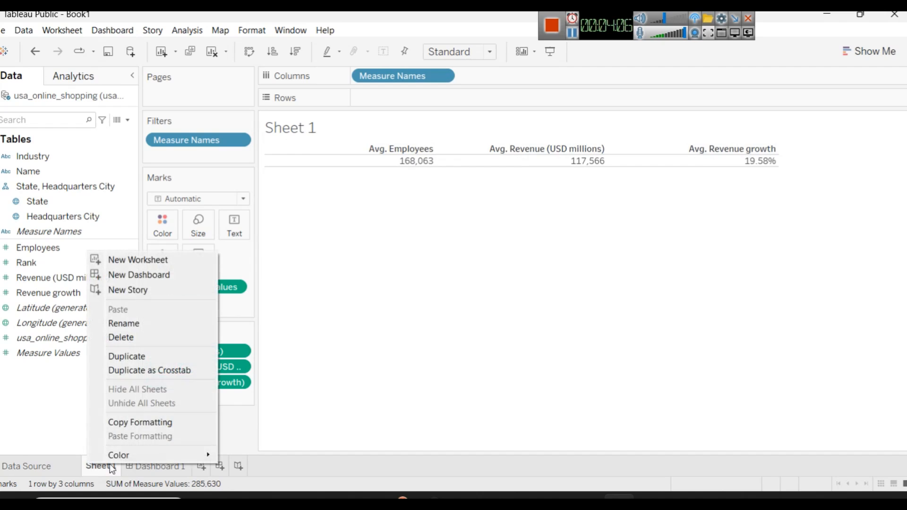
{"action": "left_click", "coordinate": [145, 327]}
{"action": "type", "text": "KPIs"}
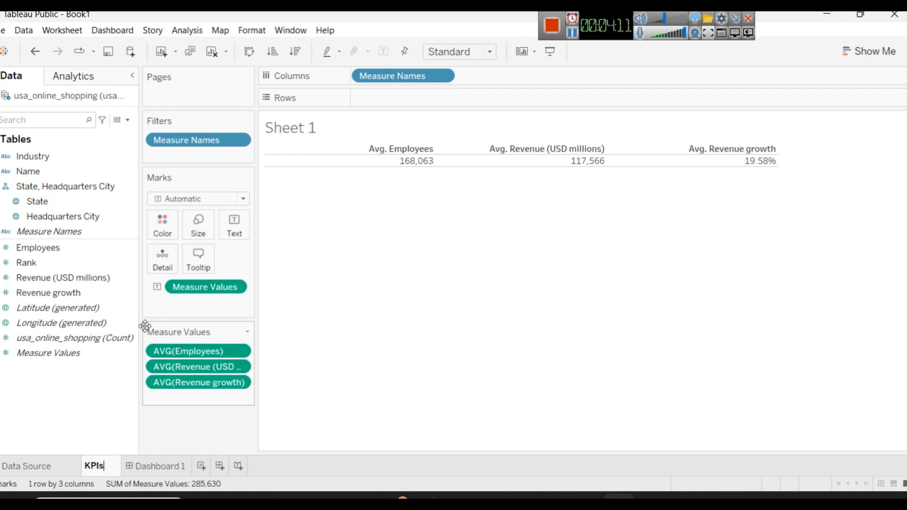
{"action": "key", "text": "Return"}
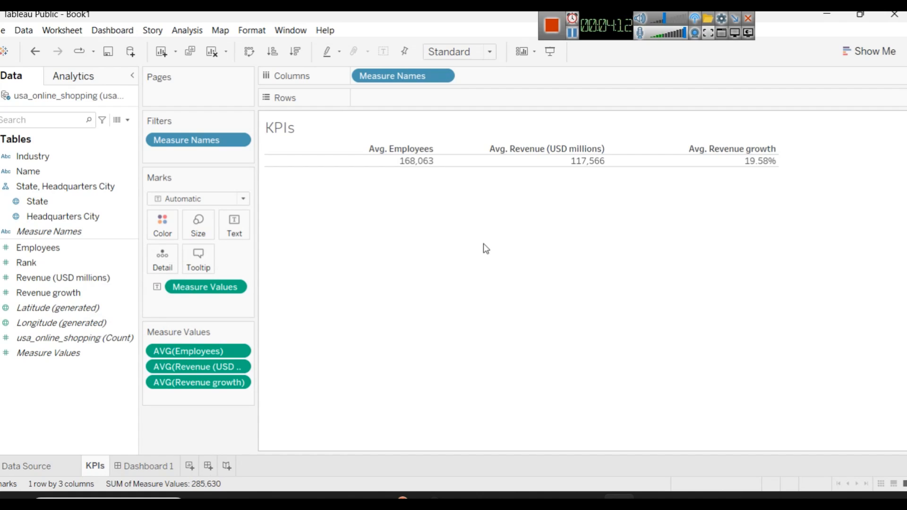
{"action": "right_click", "coordinate": [390, 150]}
{"action": "left_click", "coordinate": [332, 190]}
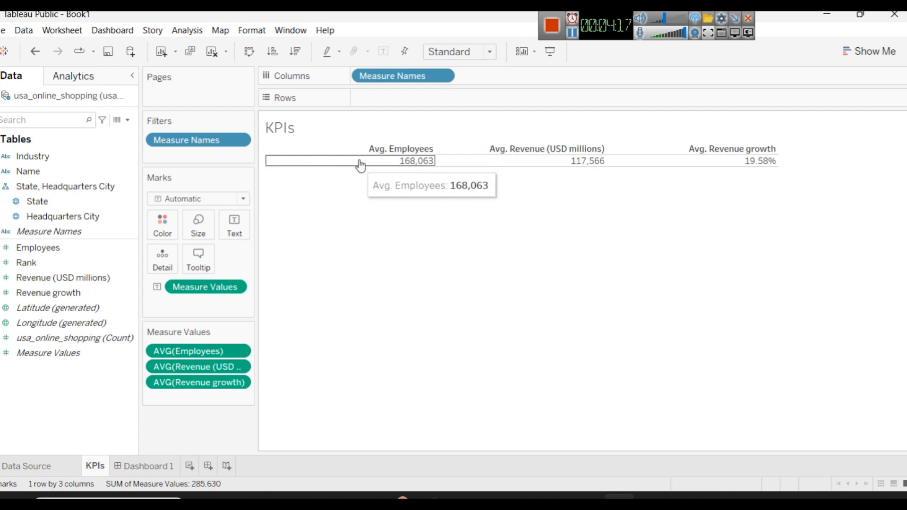
Step: Set the font size of the Measure Values label text to 12 and apply it
{"action": "left_click", "coordinate": [234, 222]}
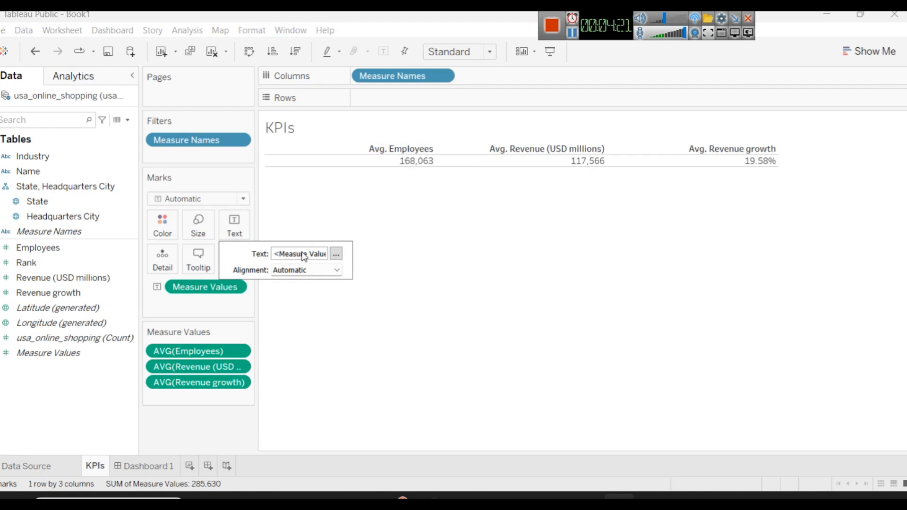
{"action": "left_click", "coordinate": [337, 255]}
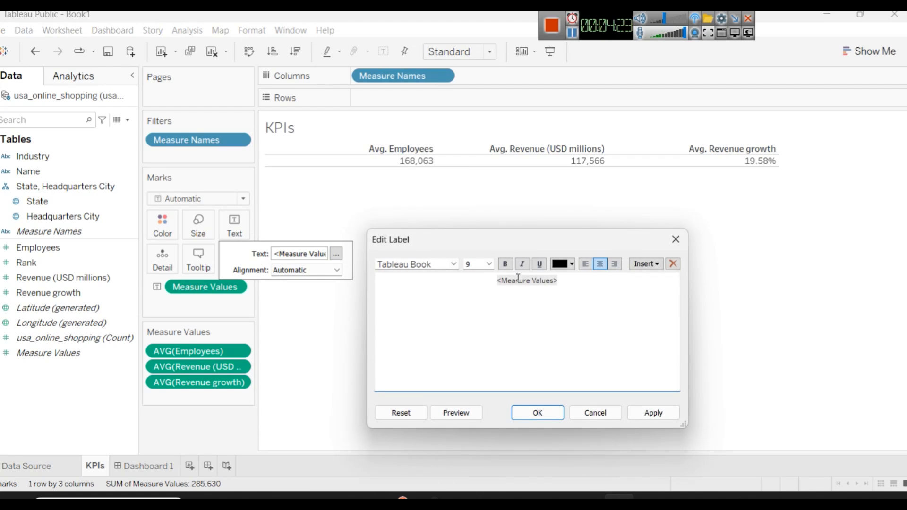
{"action": "left_click_drag", "start_coordinate": [582, 286], "coordinate": [454, 282]}
{"action": "left_click", "coordinate": [488, 264]}
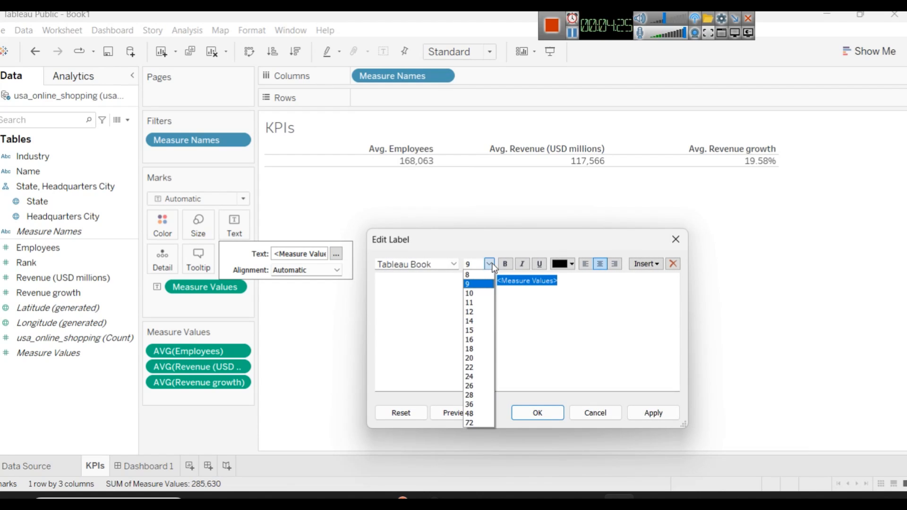
{"action": "left_click", "coordinate": [486, 311]}
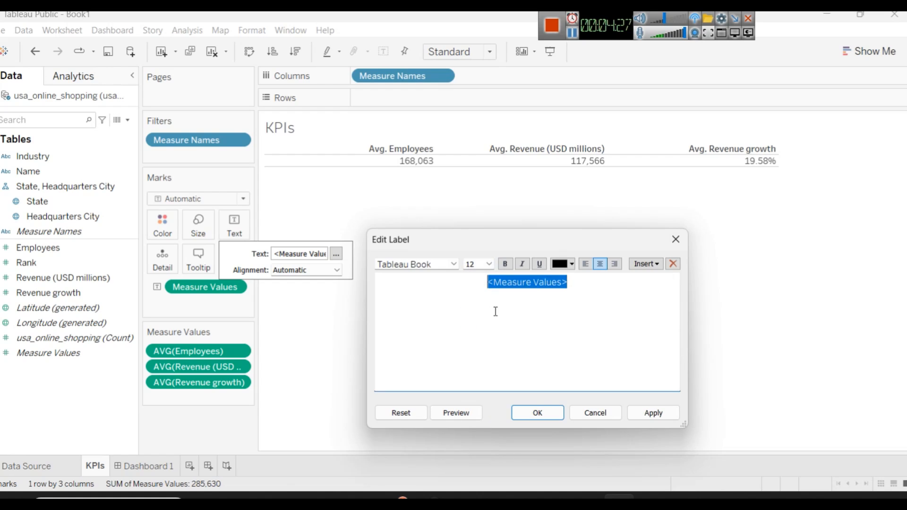
{"action": "left_click", "coordinate": [666, 412]}
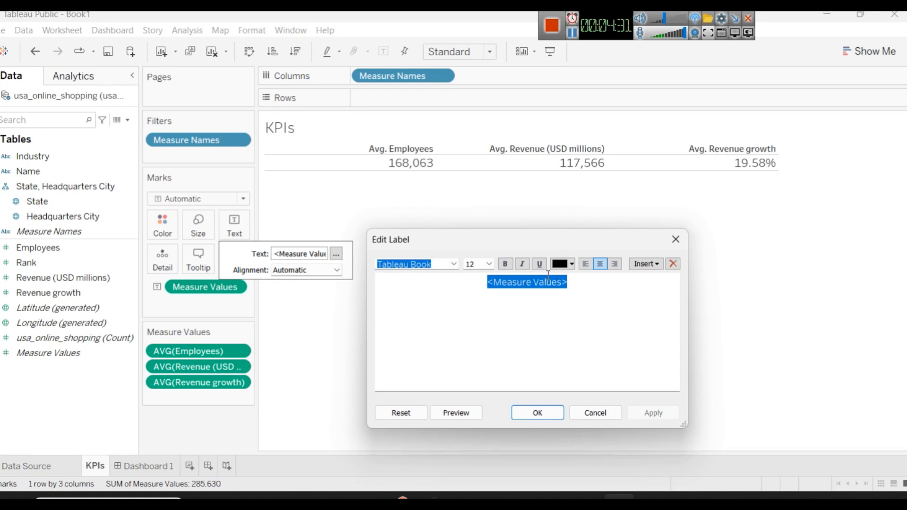
Step: Make the Measure Values label text blue and bold, and confirm the label formatting
{"action": "left_click", "coordinate": [566, 266]}
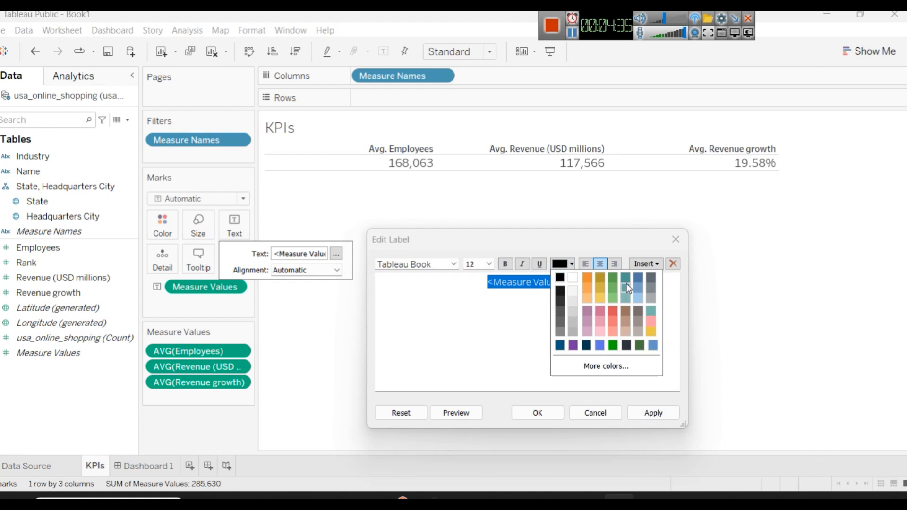
{"action": "left_click", "coordinate": [638, 278]}
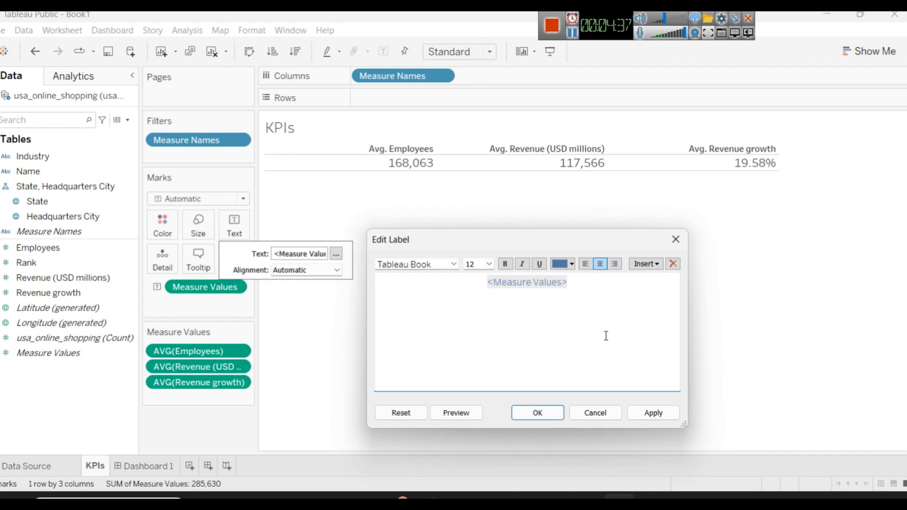
{"action": "double_click", "coordinate": [508, 284]}
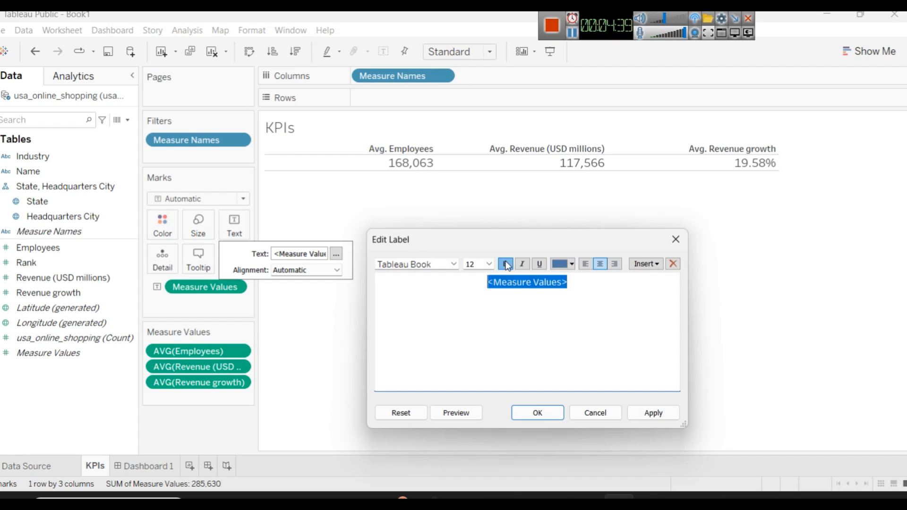
{"action": "left_click", "coordinate": [657, 415]}
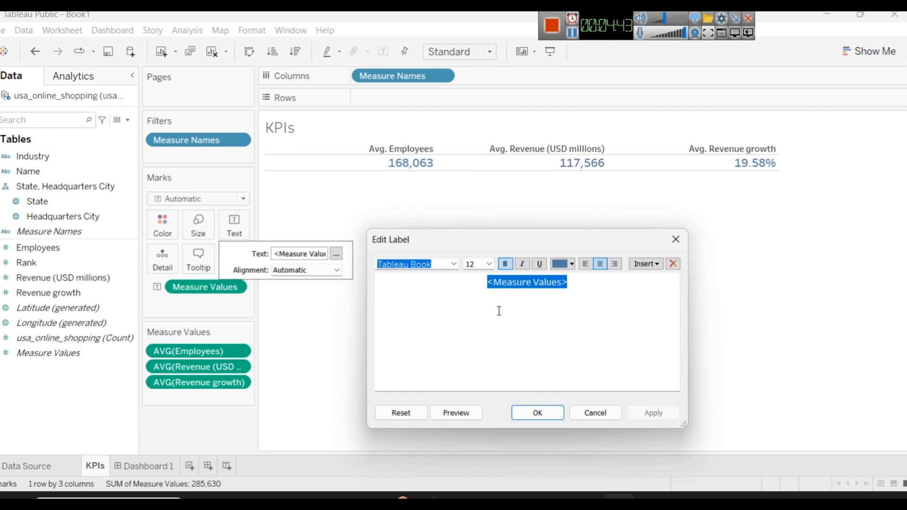
{"action": "left_click", "coordinate": [543, 413]}
Step: Try a vertical text direction for the KPI values and restore the horizontal direction
{"action": "left_click", "coordinate": [334, 271]}
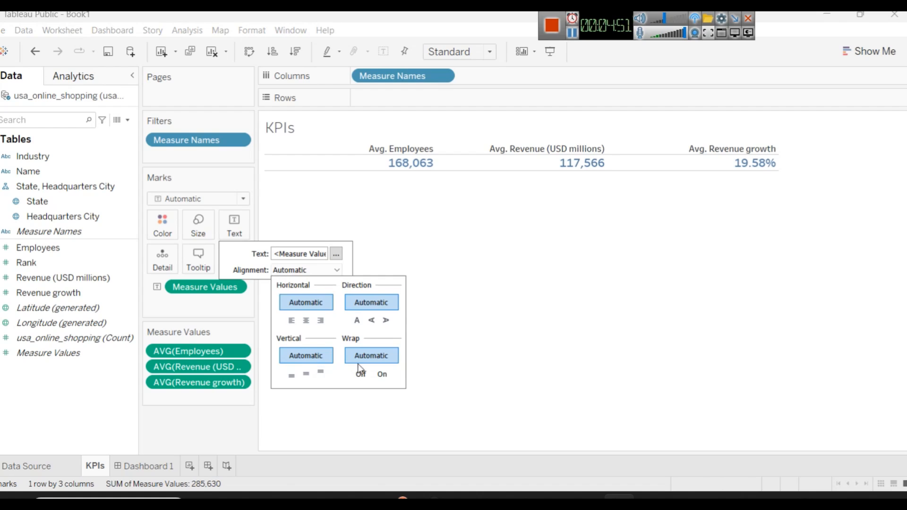
{"action": "left_click", "coordinate": [371, 322]}
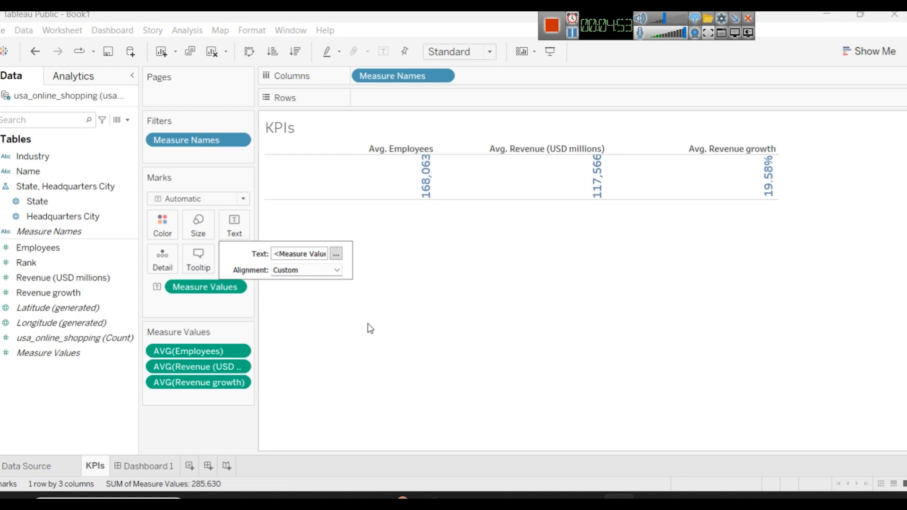
{"action": "left_click", "coordinate": [328, 272]}
{"action": "left_click", "coordinate": [355, 324]}
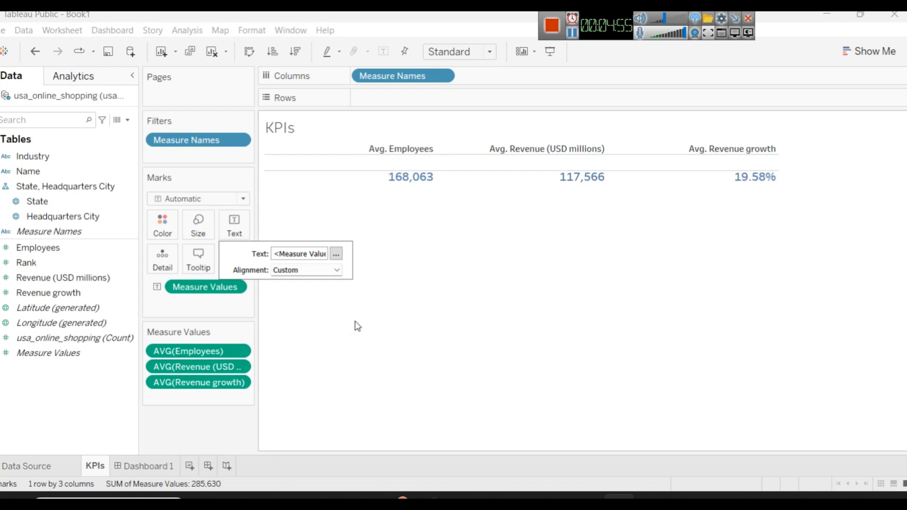
{"action": "left_click", "coordinate": [335, 255]}
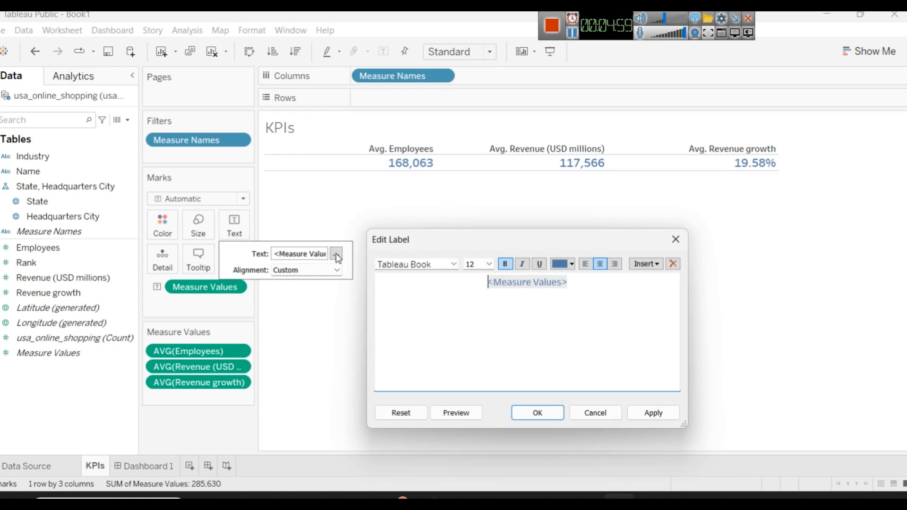
{"action": "left_click", "coordinate": [675, 239]}
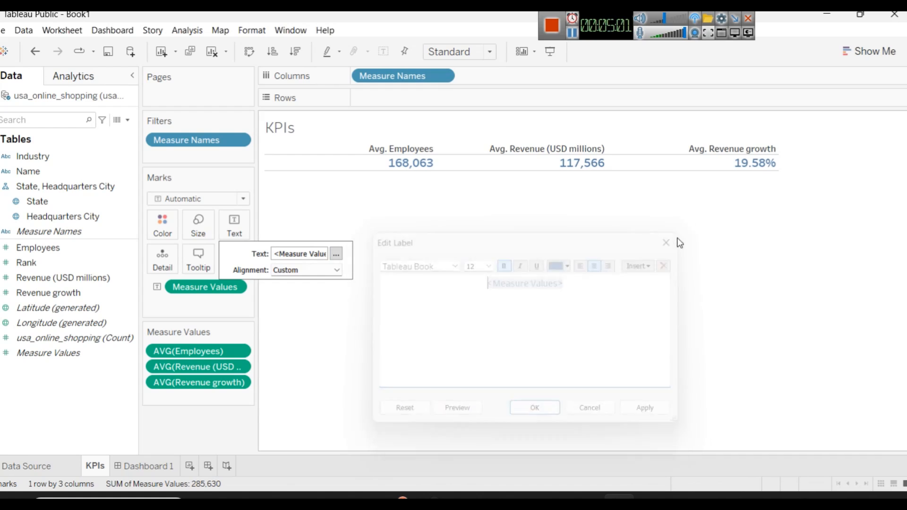
{"action": "left_click", "coordinate": [360, 146]}
{"action": "left_click", "coordinate": [360, 146]}
{"action": "left_click", "coordinate": [360, 146]}
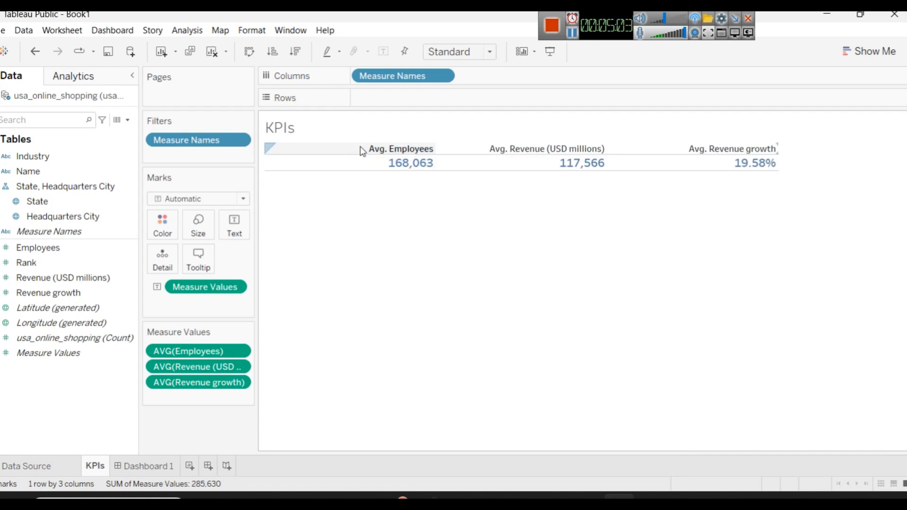
{"action": "right_click", "coordinate": [360, 148]}
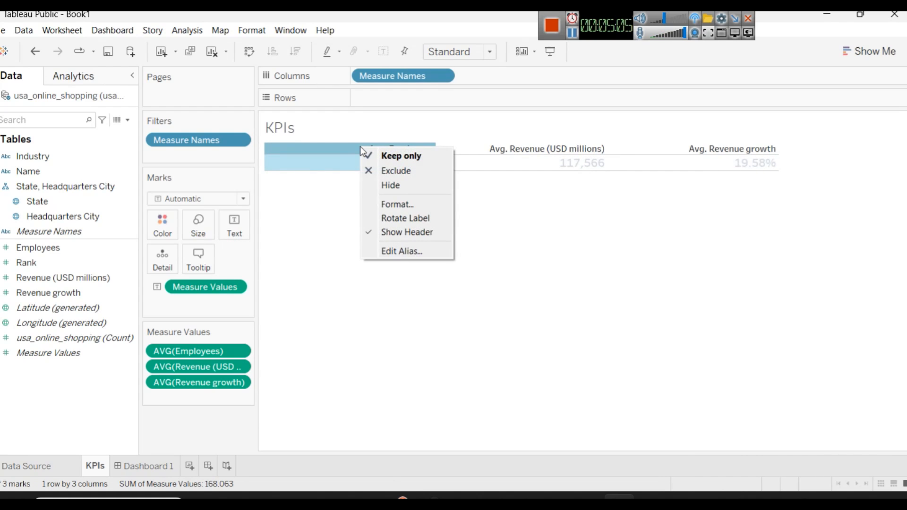
{"action": "left_click", "coordinate": [404, 254]}
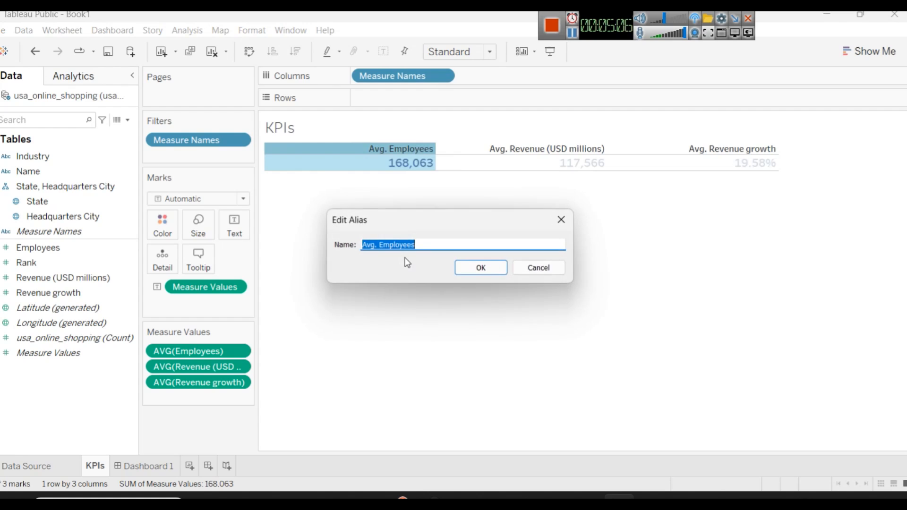
{"action": "left_click", "coordinate": [538, 268]}
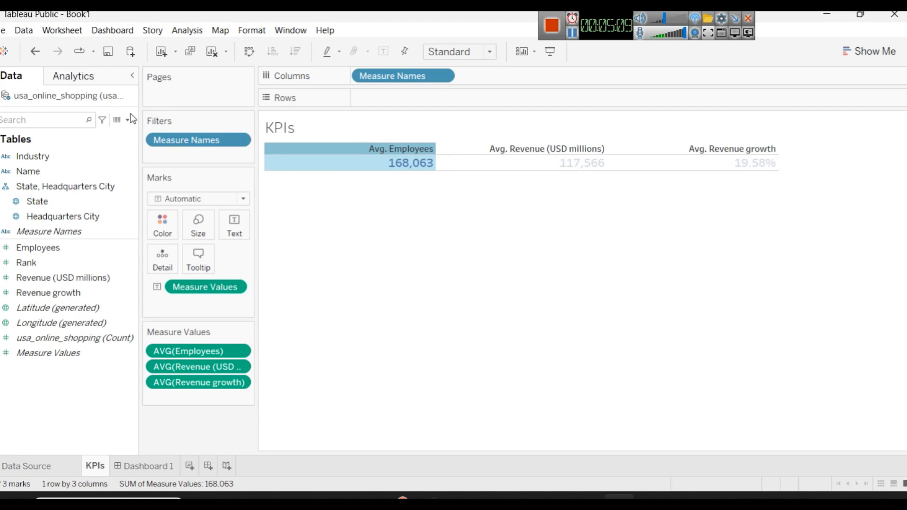
Step: Set the default header font size of Measure Names to 15
{"action": "left_click", "coordinate": [366, 200]}
{"action": "right_click", "coordinate": [305, 144]}
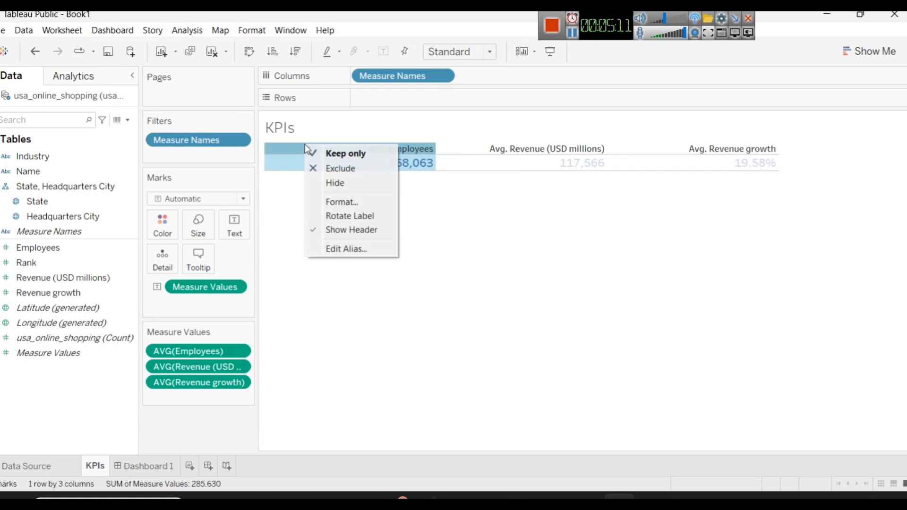
{"action": "left_click", "coordinate": [347, 202]}
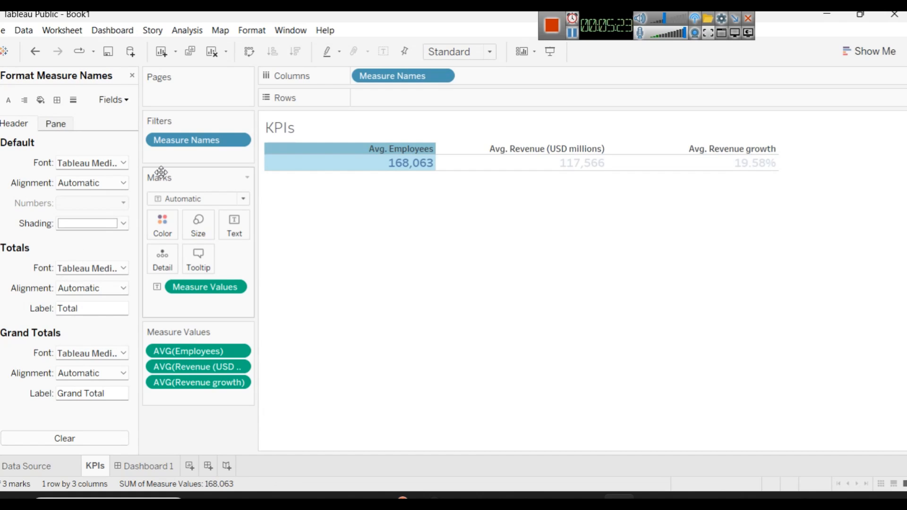
{"action": "left_click", "coordinate": [574, 38]}
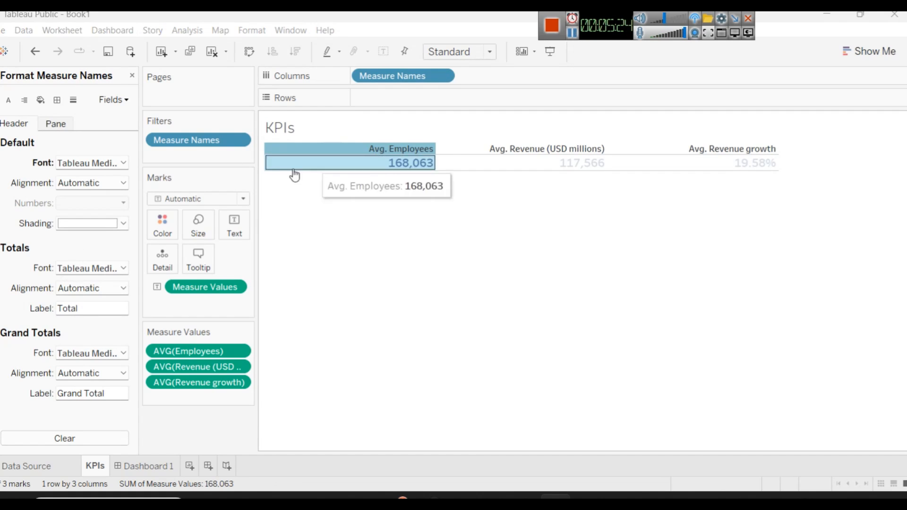
{"action": "left_click", "coordinate": [124, 163]}
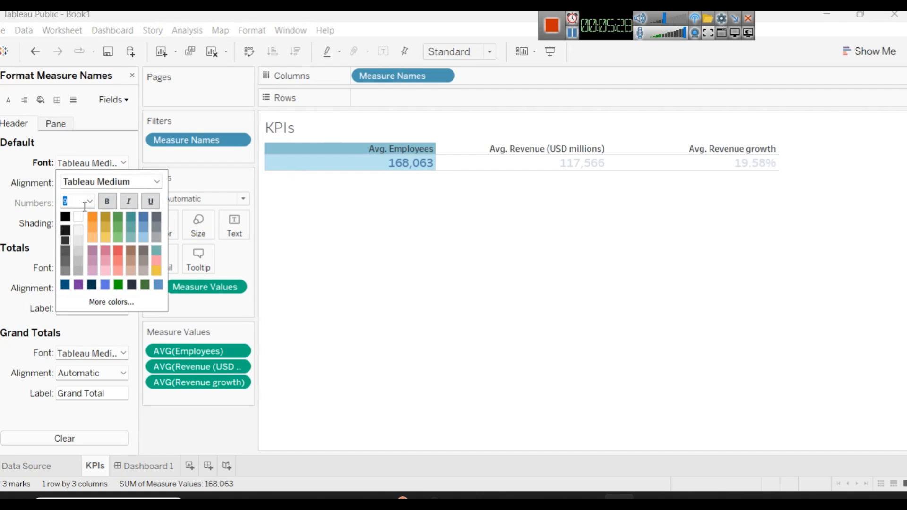
{"action": "type", "text": "15"}
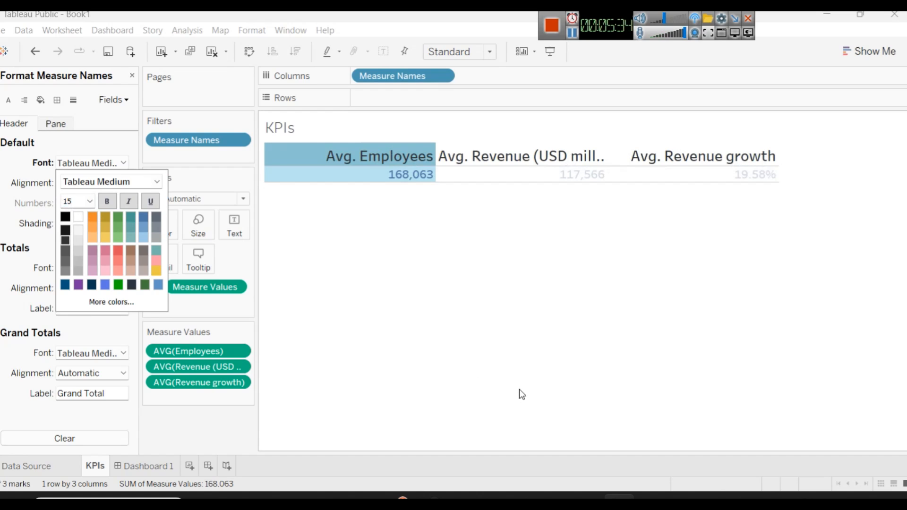
Step: Check the KPI card styling in the Power BI dashboard, and colour the Measure Names header text dark blue in Tableau
{"action": "left_click", "coordinate": [528, 495]}
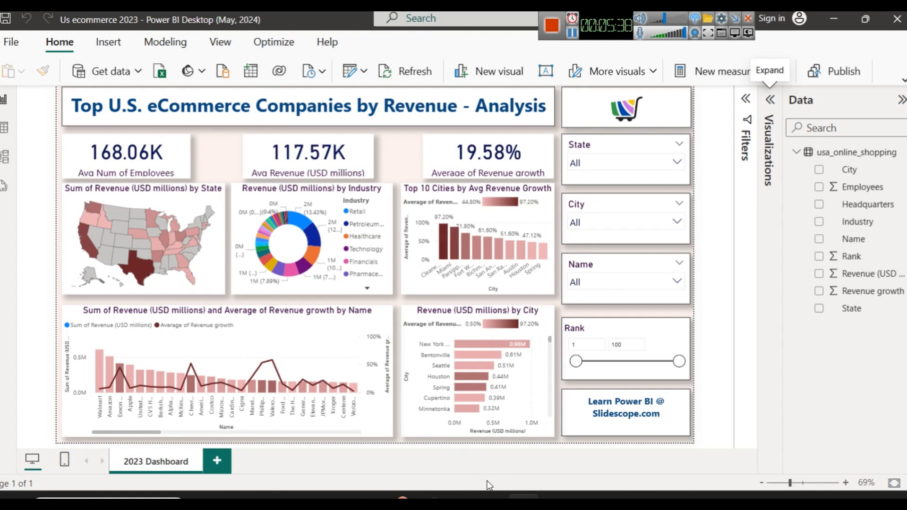
{"action": "left_click", "coordinate": [523, 497]}
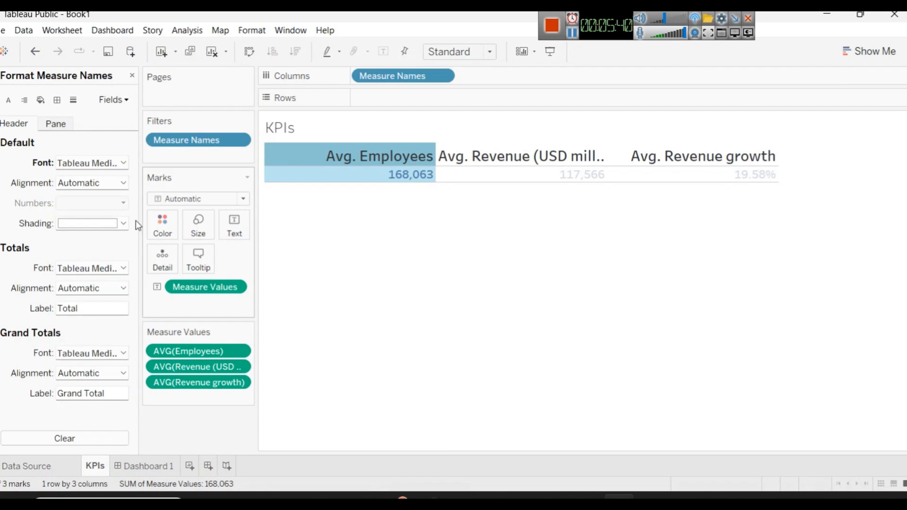
{"action": "left_click", "coordinate": [118, 187]}
{"action": "left_click", "coordinate": [118, 187]}
{"action": "left_click", "coordinate": [110, 225]}
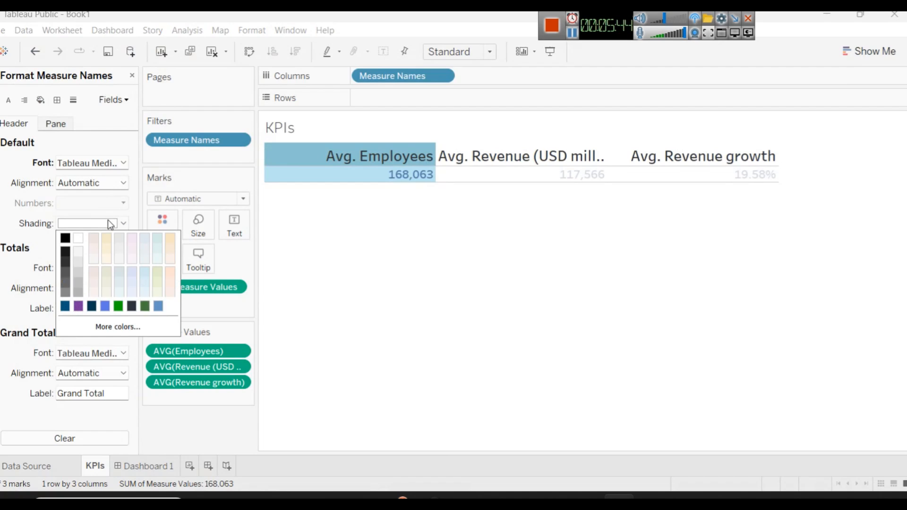
{"action": "left_click", "coordinate": [75, 163]}
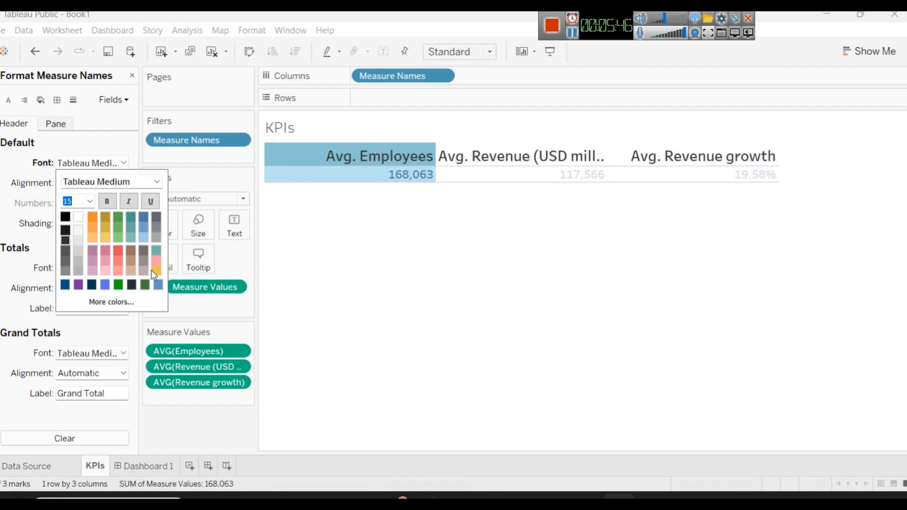
{"action": "left_click", "coordinate": [80, 286]}
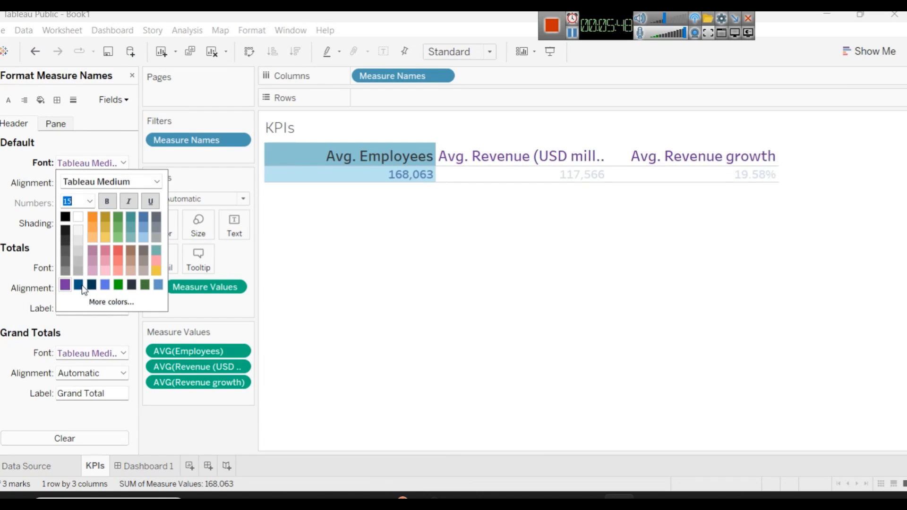
{"action": "left_click", "coordinate": [79, 286]}
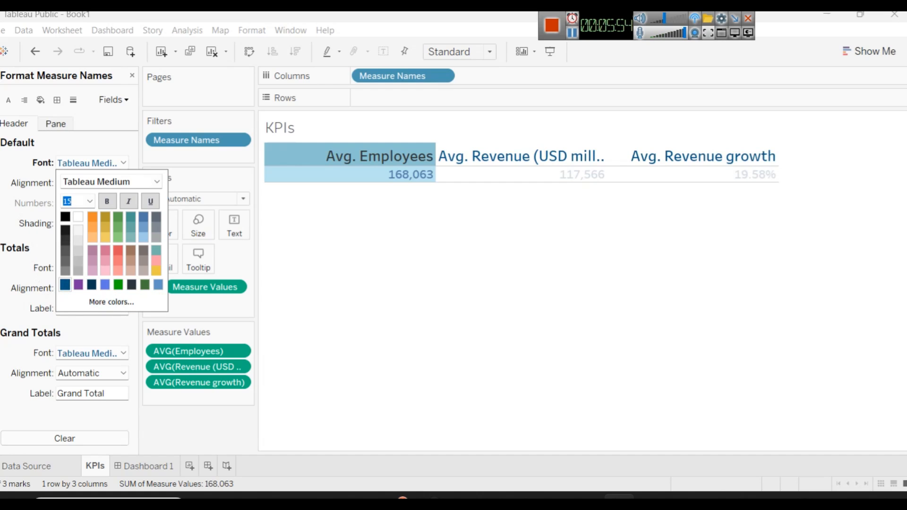
{"action": "left_click", "coordinate": [2, 200]}
{"action": "left_click", "coordinate": [434, 236]}
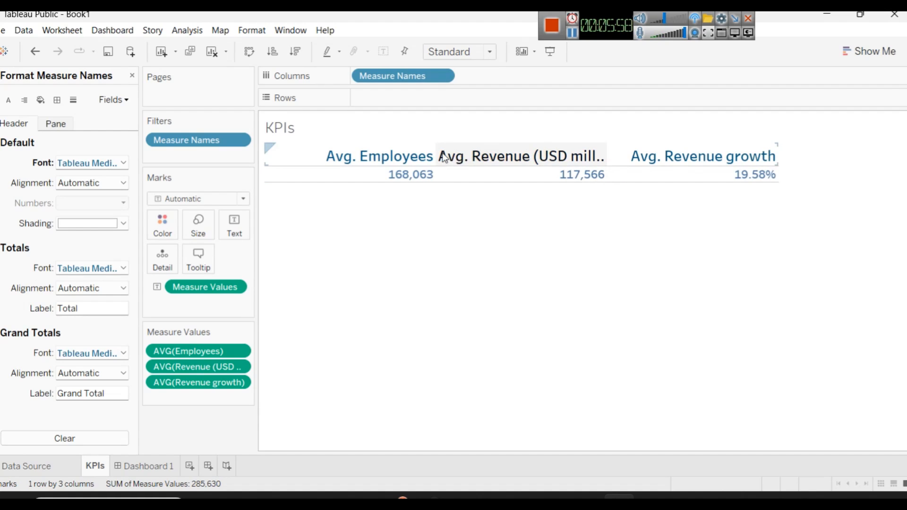
Step: Widen the KPI columns slightly and change the average revenue header's alias to "Avg. Revenue(USD millions)"
{"action": "left_click_drag", "start_coordinate": [435, 163], "coordinate": [451, 166]}
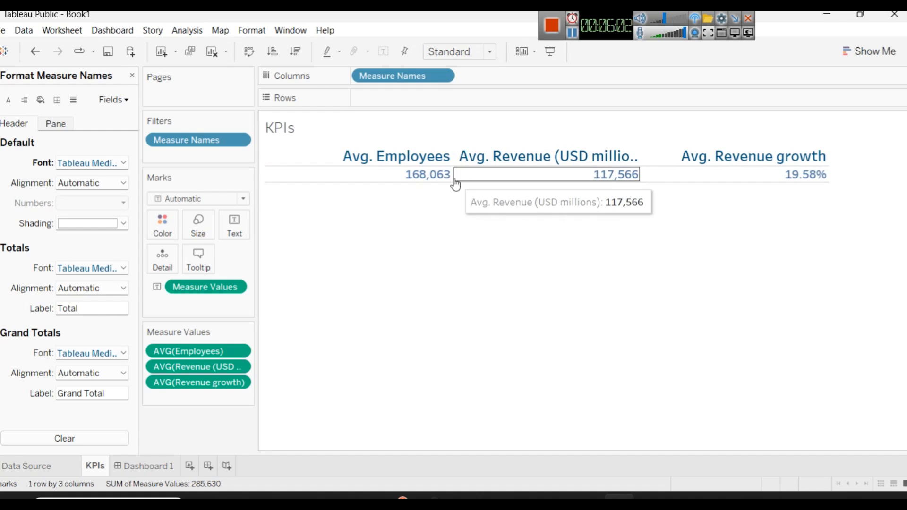
{"action": "right_click", "coordinate": [478, 159]}
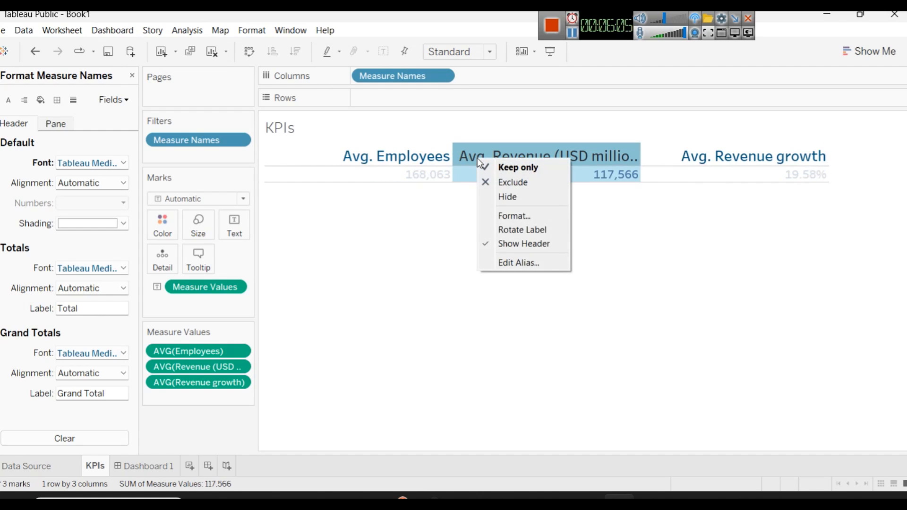
{"action": "left_click", "coordinate": [519, 265]}
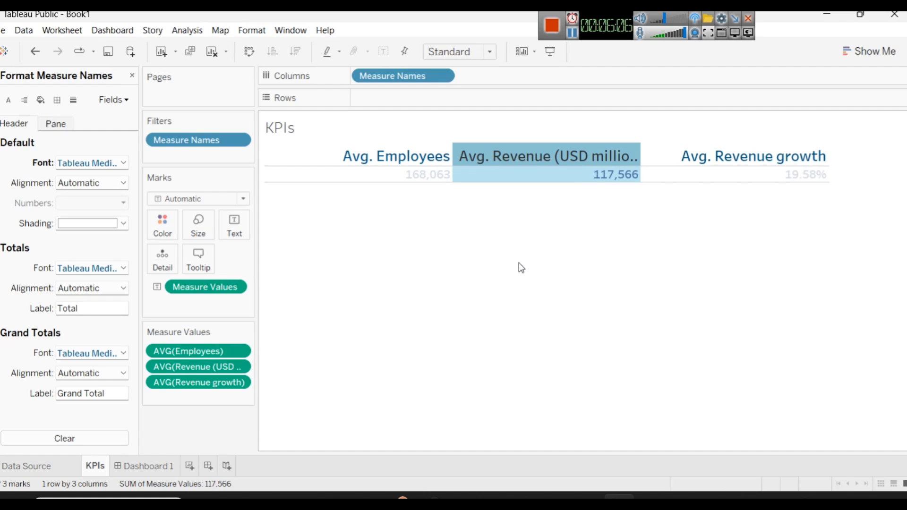
{"action": "right_click", "coordinate": [503, 160]}
{"action": "left_click", "coordinate": [533, 262]}
{"action": "key", "text": "Left"}
{"action": "key", "text": "Left"}
{"action": "key", "text": "Left"}
{"action": "key", "text": "Left"}
{"action": "key", "text": "Left"}
{"action": "key", "text": "Left"}
{"action": "key", "text": "Left"}
{"action": "key", "text": "Left"}
{"action": "key", "text": "Left"}
{"action": "key", "text": "Left"}
{"action": "key", "text": "Left"}
{"action": "key", "text": "Left"}
{"action": "key", "text": "Left"}
{"action": "key", "text": "Left"}
{"action": "key", "text": "BackSpace"}
{"action": "left_click", "coordinate": [483, 268]}
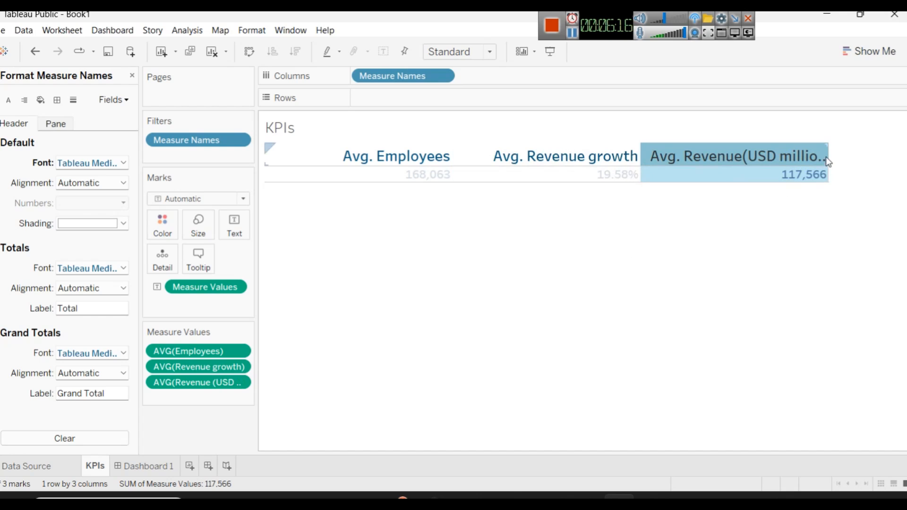
Step: Adjust the column width so the full revenue header fits, and increase the height of the header row
{"action": "left_click_drag", "start_coordinate": [829, 151], "coordinate": [882, 149]}
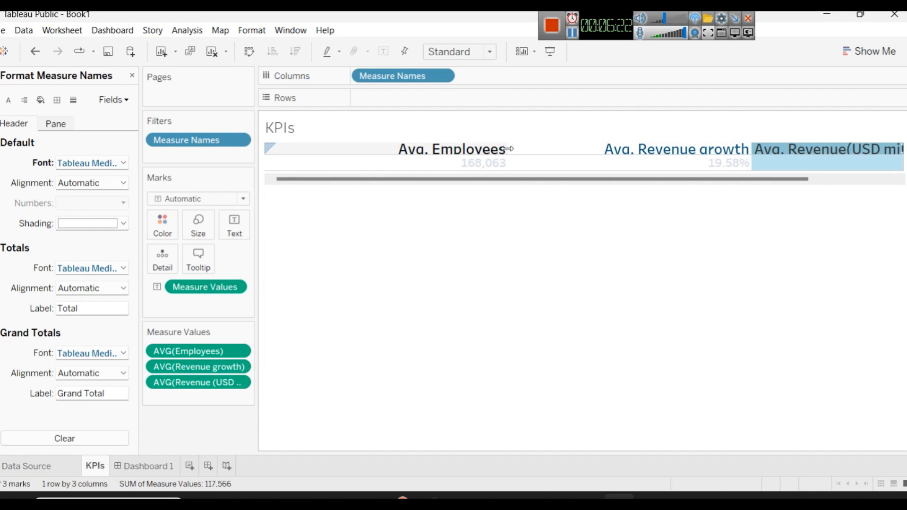
{"action": "left_click_drag", "start_coordinate": [509, 150], "coordinate": [469, 152]}
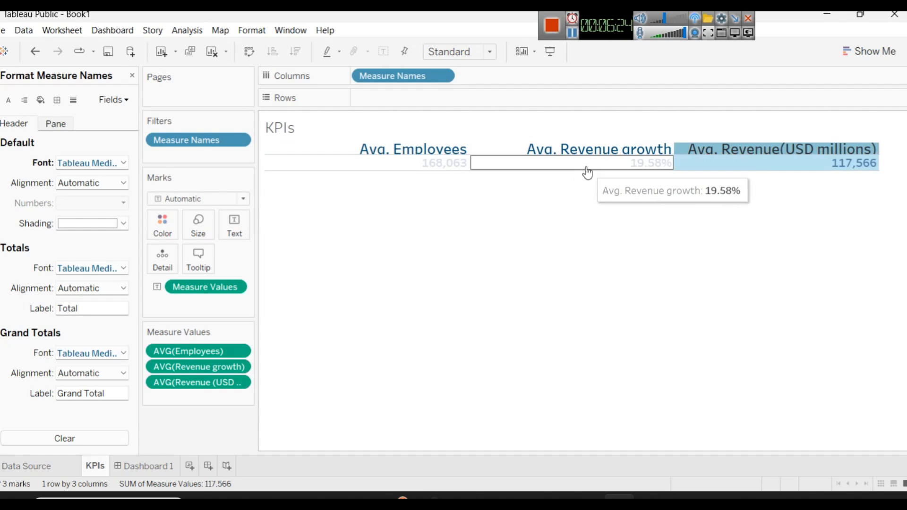
{"action": "left_click", "coordinate": [595, 222]}
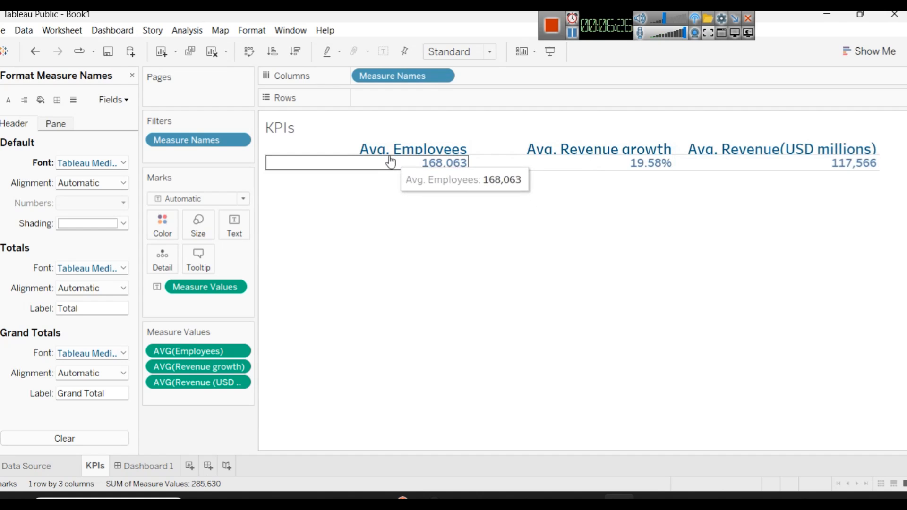
{"action": "left_click_drag", "start_coordinate": [391, 154], "coordinate": [392, 166]}
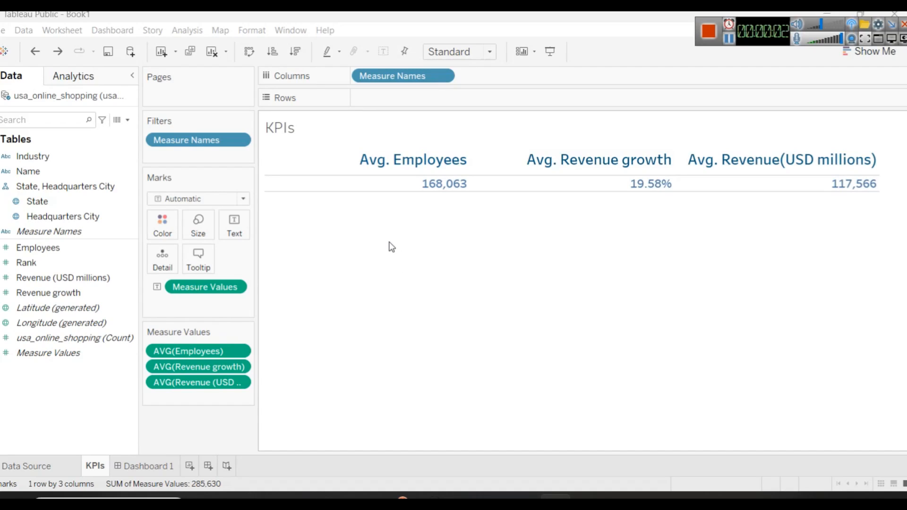
Step: Set the default header font of Measure Names to white and its header shading to dark navy blue
{"action": "left_click", "coordinate": [308, 164]}
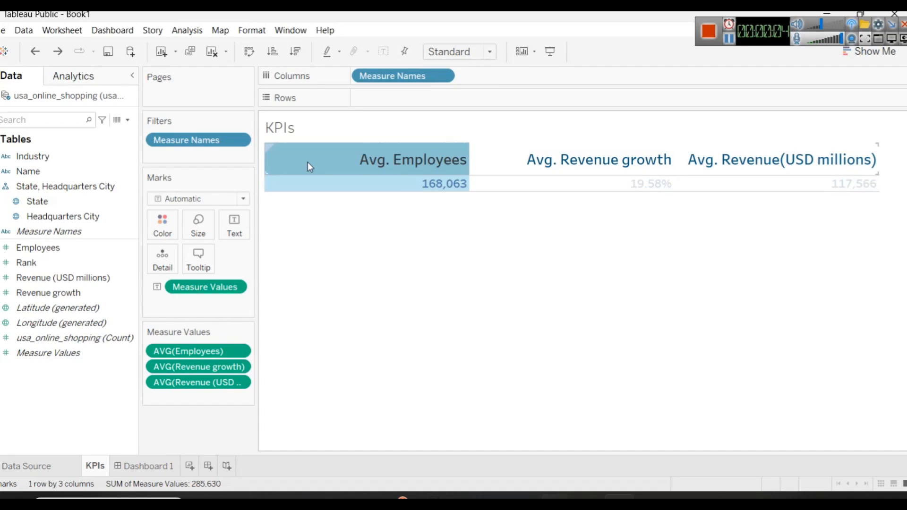
{"action": "right_click", "coordinate": [309, 163]}
{"action": "left_click", "coordinate": [350, 220]}
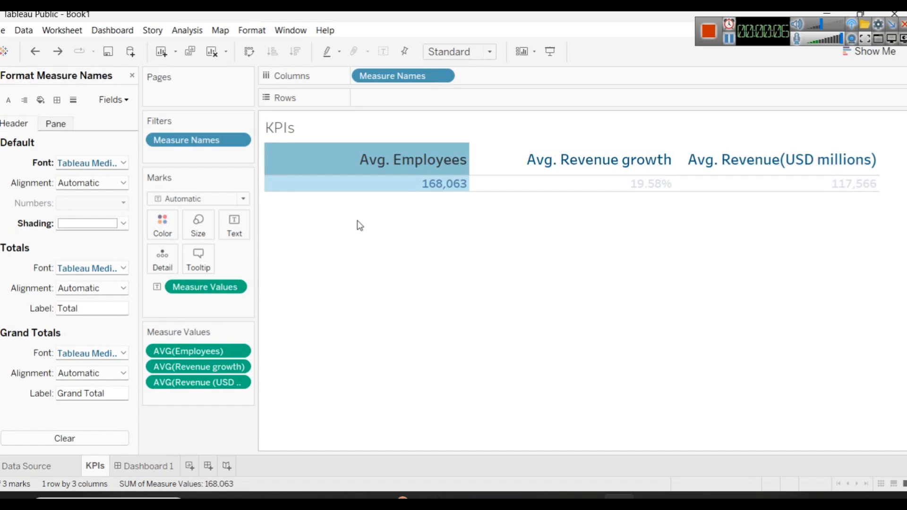
{"action": "left_click", "coordinate": [47, 123]}
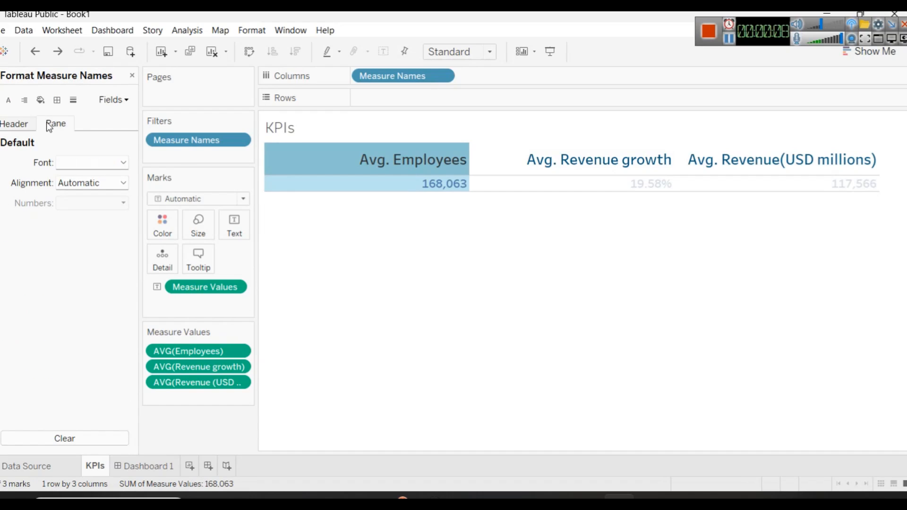
{"action": "left_click", "coordinate": [23, 125]}
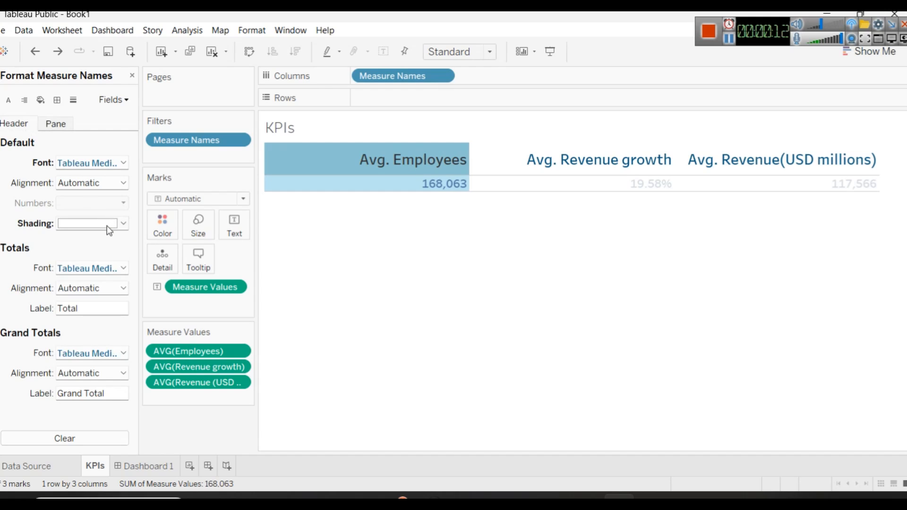
{"action": "left_click", "coordinate": [108, 165]}
{"action": "left_click", "coordinate": [91, 216]}
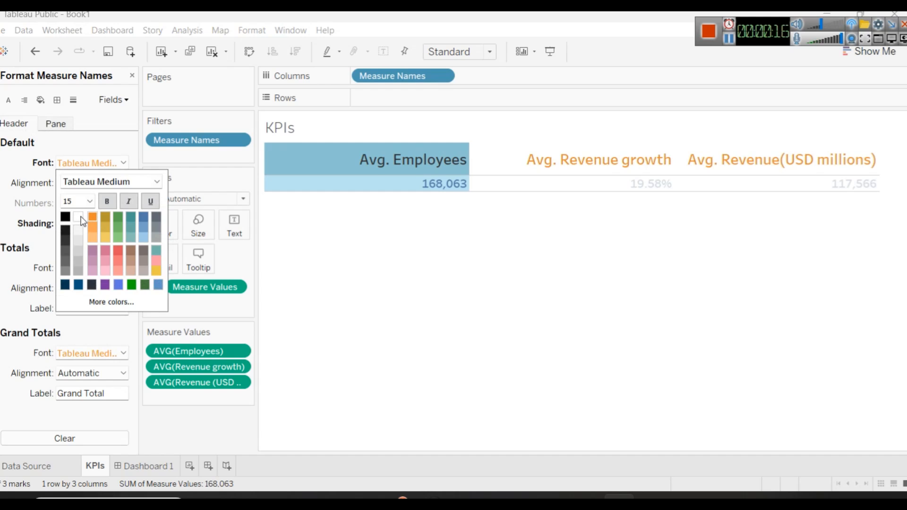
{"action": "left_click", "coordinate": [80, 218]}
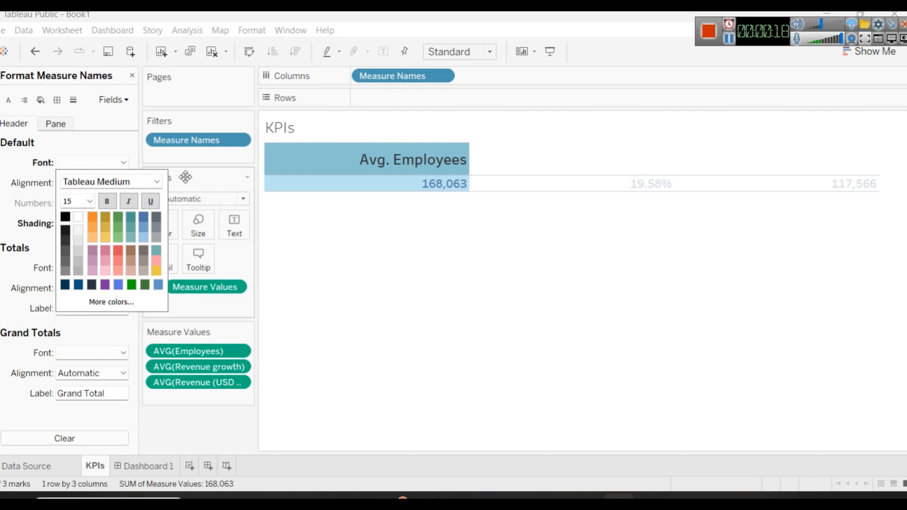
{"action": "left_click", "coordinate": [85, 146]}
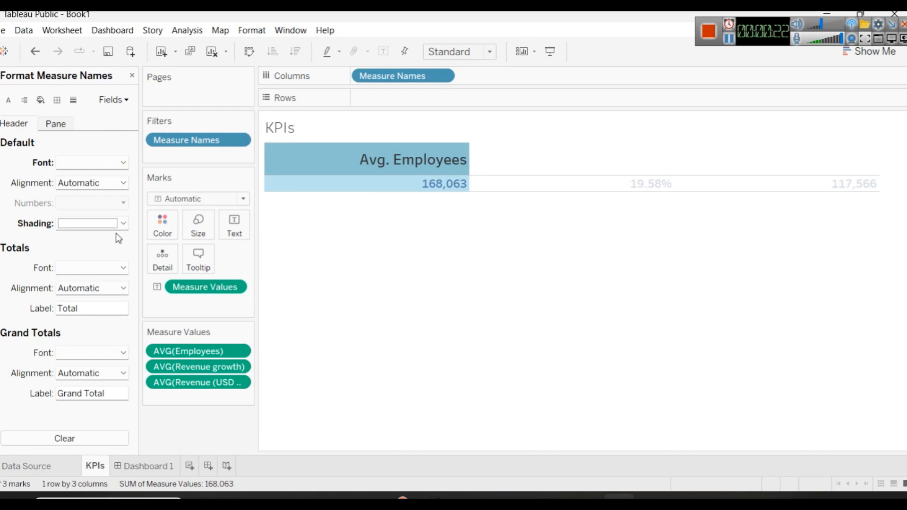
{"action": "left_click", "coordinate": [91, 226]}
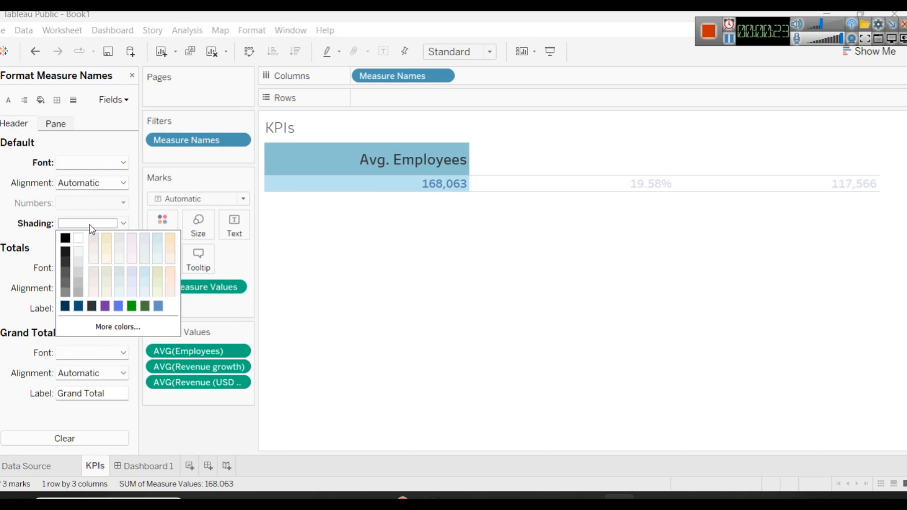
{"action": "left_click", "coordinate": [68, 310]}
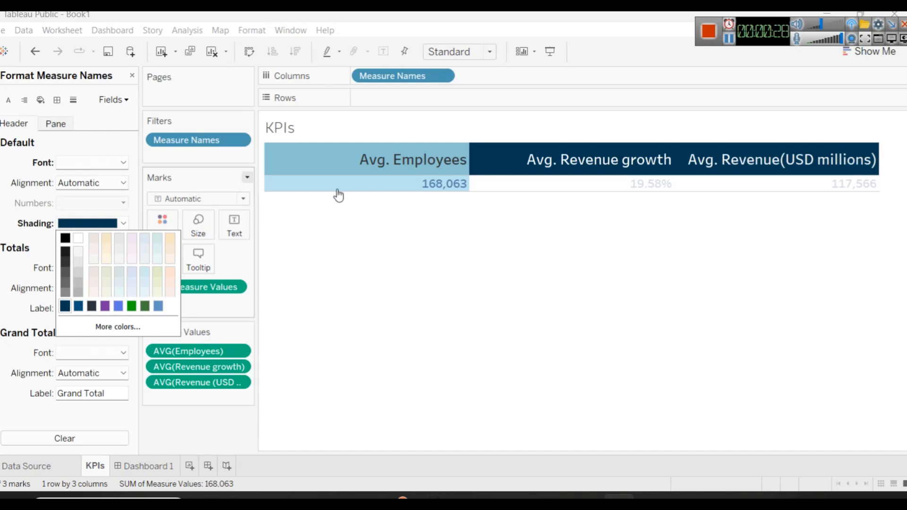
Step: Reduce the default header font size of Measure Names so the KPI headers appear slightly smaller
{"action": "left_click", "coordinate": [435, 216]}
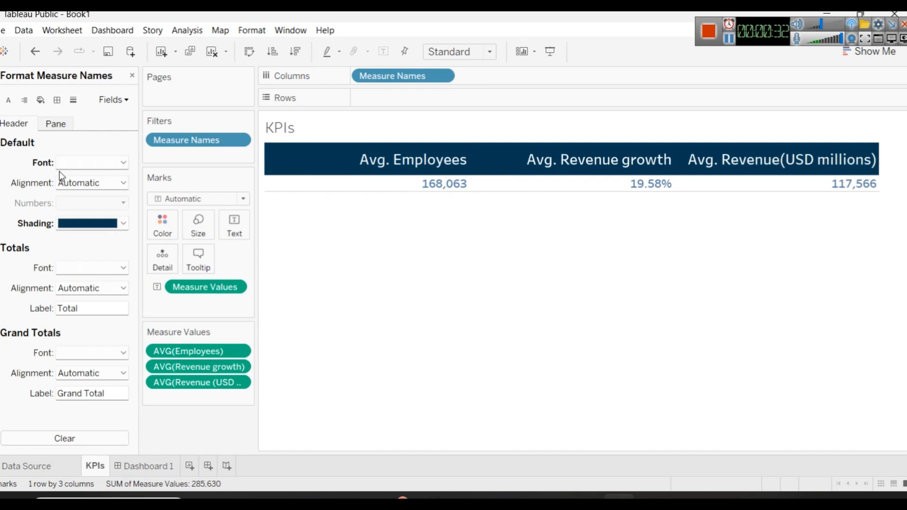
{"action": "left_click", "coordinate": [126, 163]}
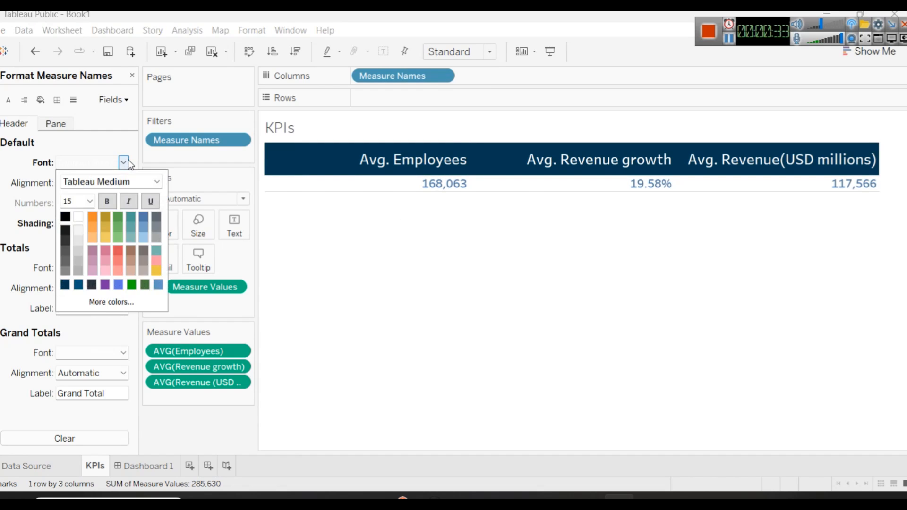
{"action": "left_click", "coordinate": [90, 202]}
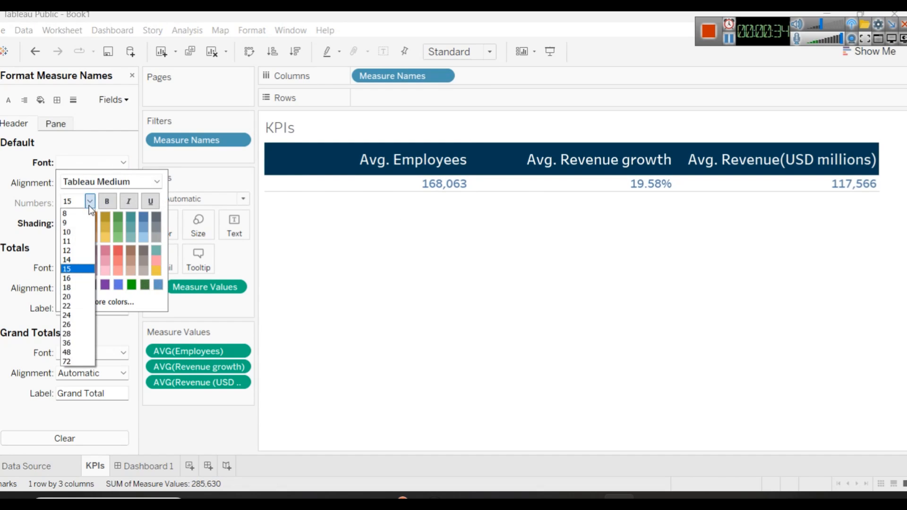
{"action": "left_click", "coordinate": [78, 251]}
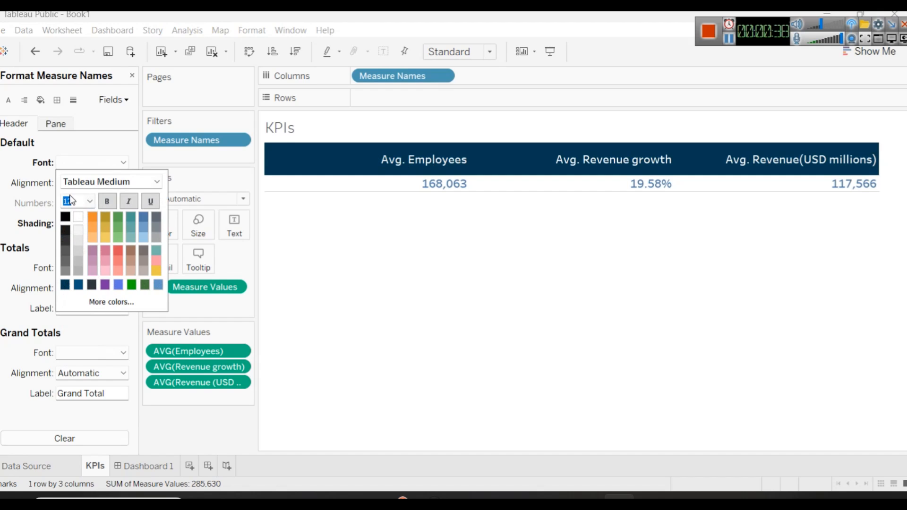
{"action": "left_click", "coordinate": [488, 341]}
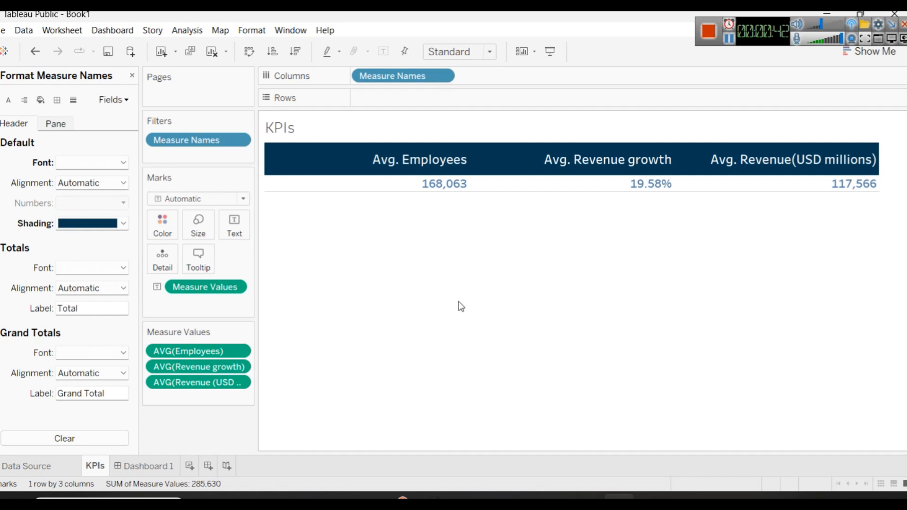
Step: Check the visuals in the Power BI dashboard, and add a new worksheet to the Tableau workbook
{"action": "left_click", "coordinate": [524, 494]}
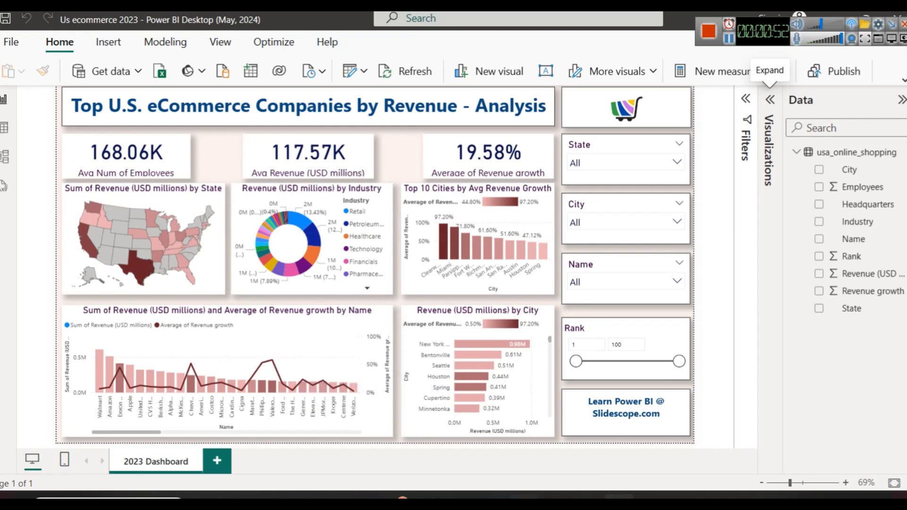
{"action": "left_click", "coordinate": [619, 495]}
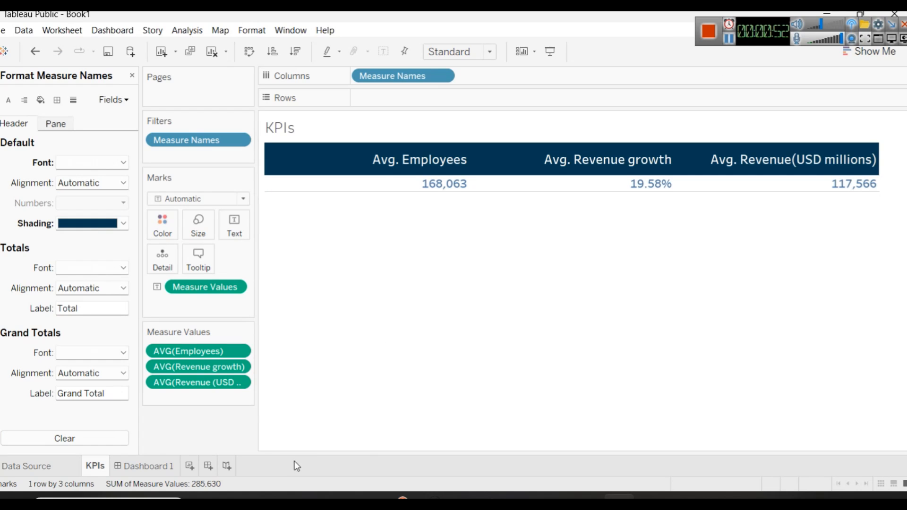
{"action": "left_click", "coordinate": [190, 466]}
{"action": "left_click_drag", "start_coordinate": [194, 471], "coordinate": [120, 469]}
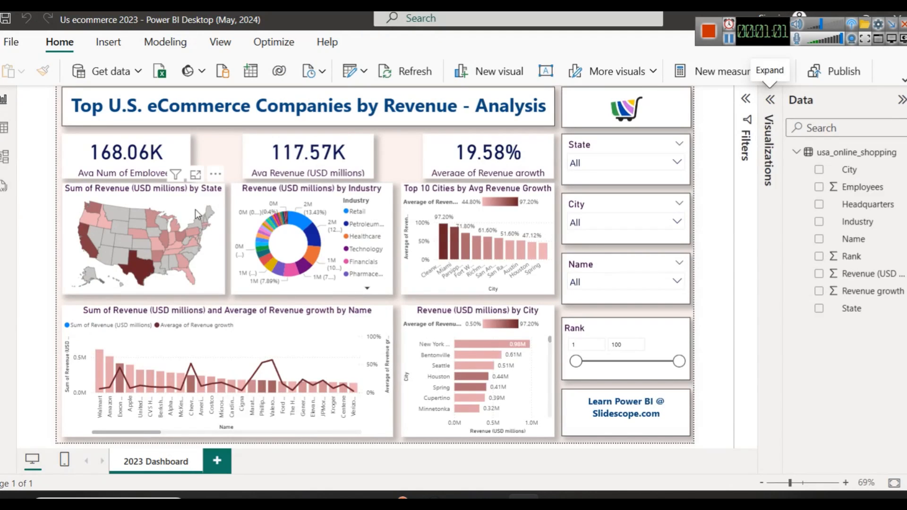
Step: Switch to Power BI and copy the title text from the format settings of the revenue-by-state map
{"action": "left_click", "coordinate": [198, 215]}
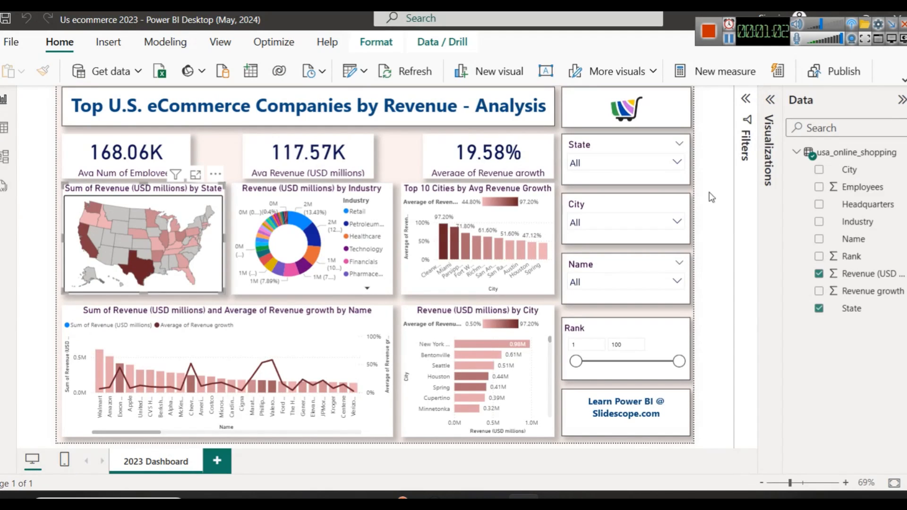
{"action": "left_click", "coordinate": [770, 99]}
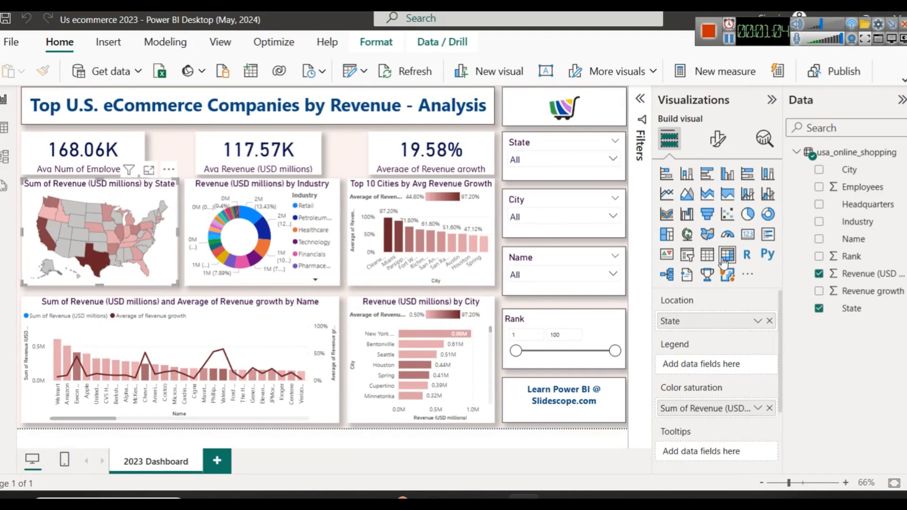
{"action": "left_click", "coordinate": [717, 140]}
{"action": "left_click", "coordinate": [716, 202]}
{"action": "left_click", "coordinate": [678, 267]}
{"action": "left_click", "coordinate": [706, 340]}
{"action": "key", "text": "ctrl+c"}
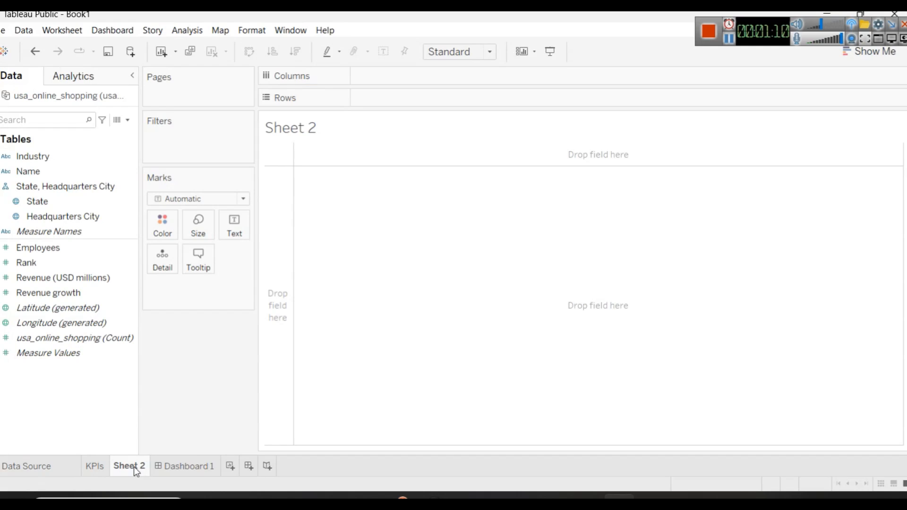
Step: Rename the new Tableau sheet to "Sum of Revenue (USD millions) by State" using the copied title
{"action": "right_click", "coordinate": [134, 467]}
{"action": "left_click", "coordinate": [203, 325]}
{"action": "key", "text": "ctrl+v"}
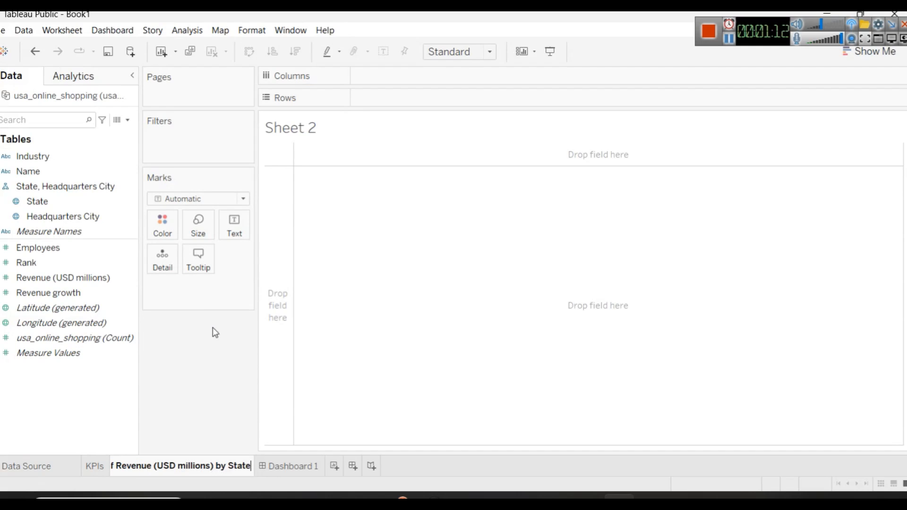
{"action": "key", "text": "Return"}
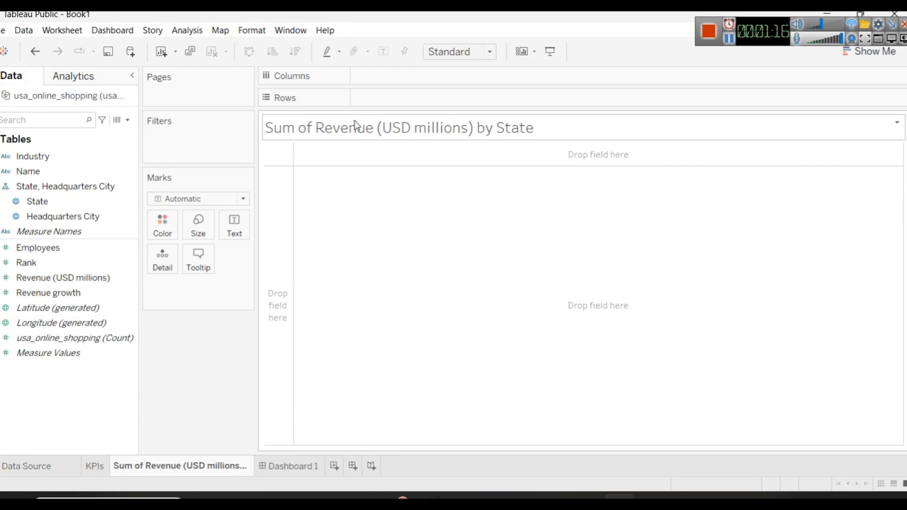
Step: Format the sheet title as bold dark blue text
{"action": "double_click", "coordinate": [380, 131]}
{"action": "key", "text": "ctrl+a"}
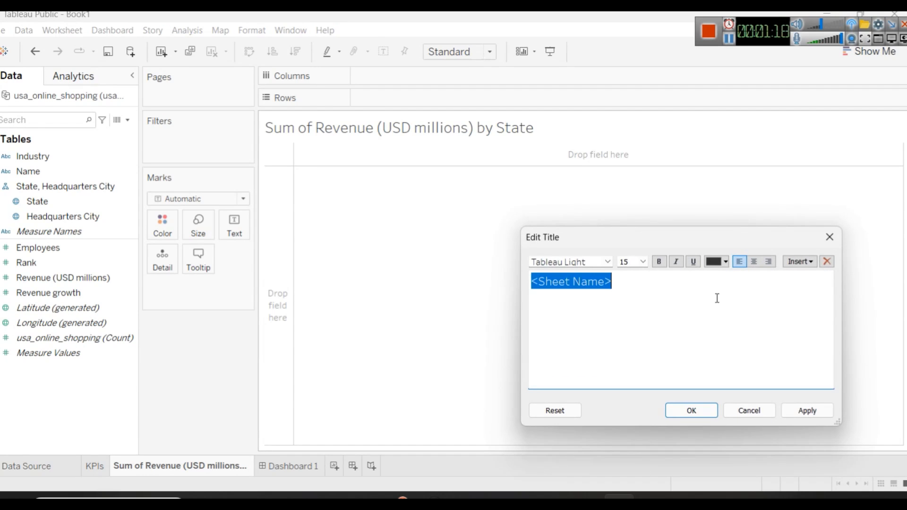
{"action": "left_click", "coordinate": [725, 263]}
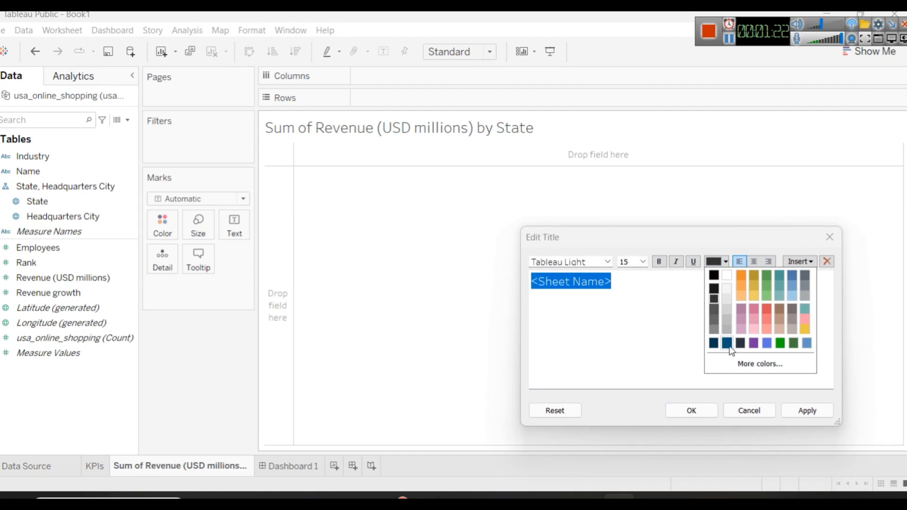
{"action": "left_click", "coordinate": [728, 343]}
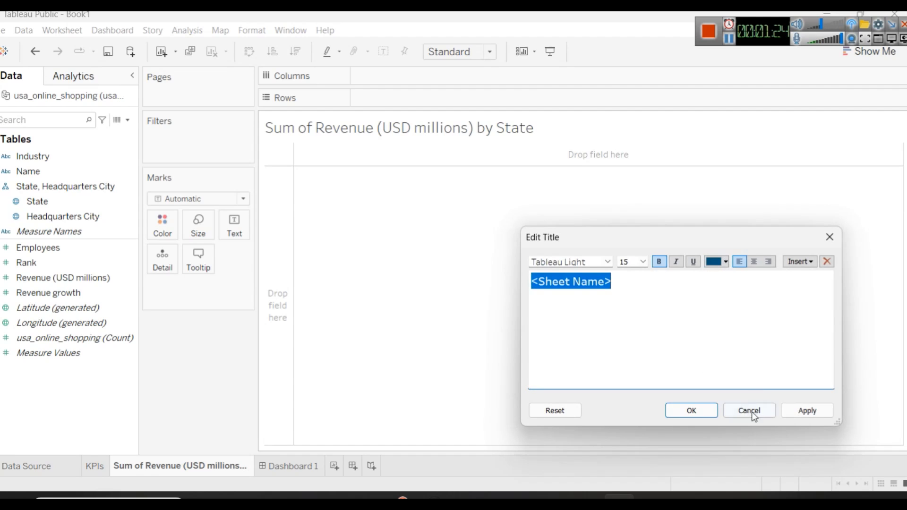
{"action": "left_click", "coordinate": [804, 411]}
{"action": "left_click", "coordinate": [706, 413]}
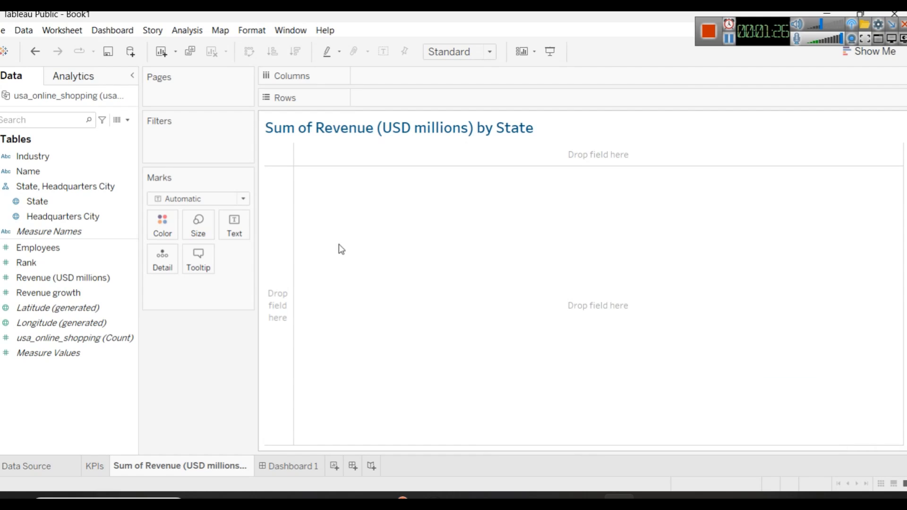
Step: Plot the sum of Revenue (USD millions) by State and convert the chart to a filled map
{"action": "left_click_drag", "start_coordinate": [771, 30], "coordinate": [598, 30]}
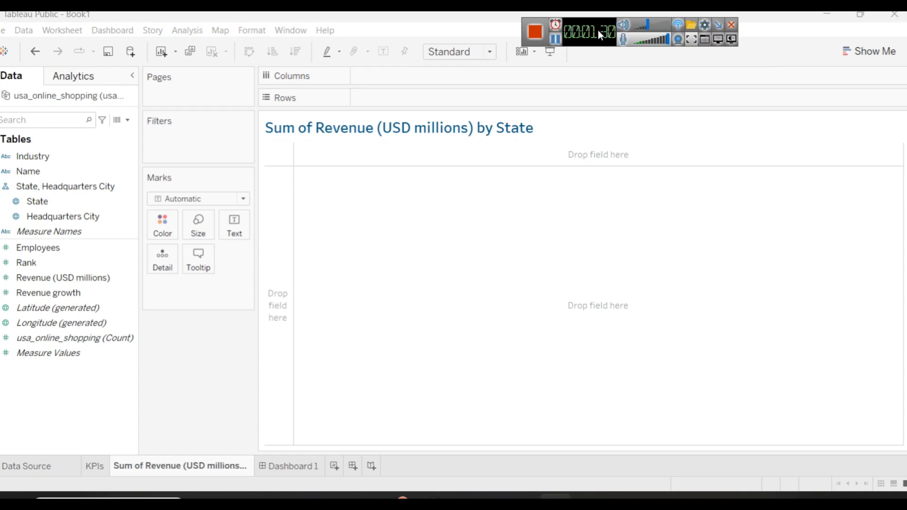
{"action": "left_click_drag", "start_coordinate": [41, 201], "coordinate": [418, 81]}
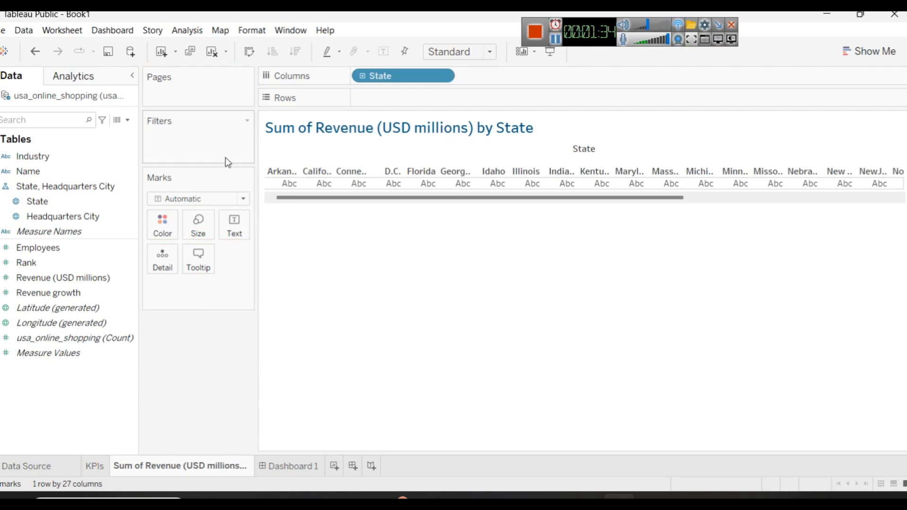
{"action": "left_click", "coordinate": [137, 358]}
{"action": "left_click_drag", "start_coordinate": [97, 277], "coordinate": [407, 104]}
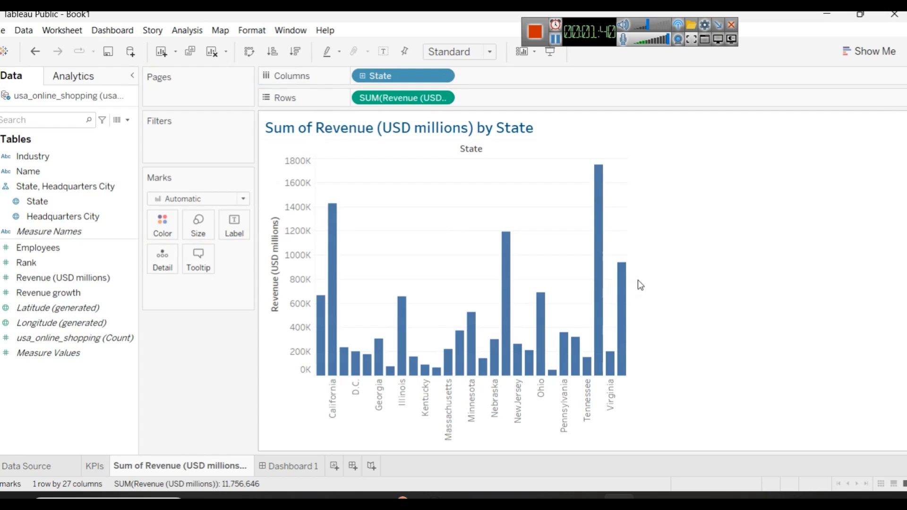
{"action": "left_click", "coordinate": [870, 50]}
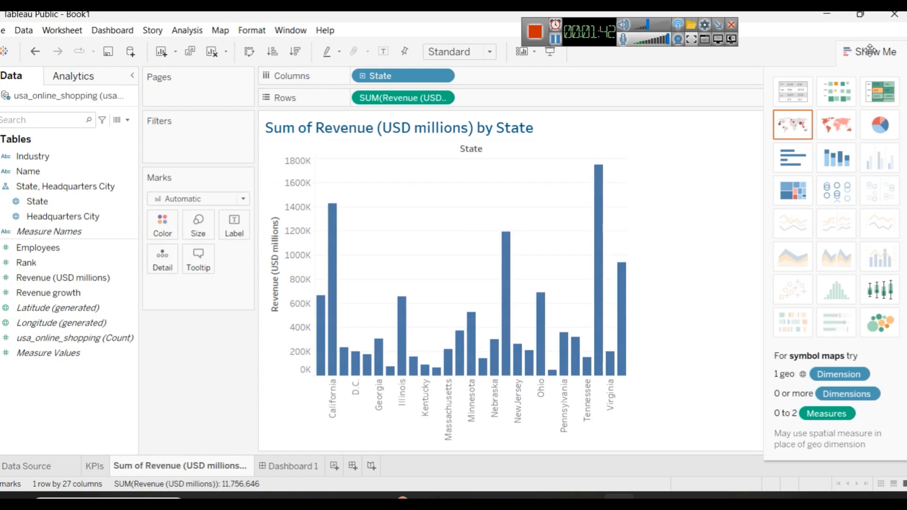
{"action": "left_click", "coordinate": [844, 136]}
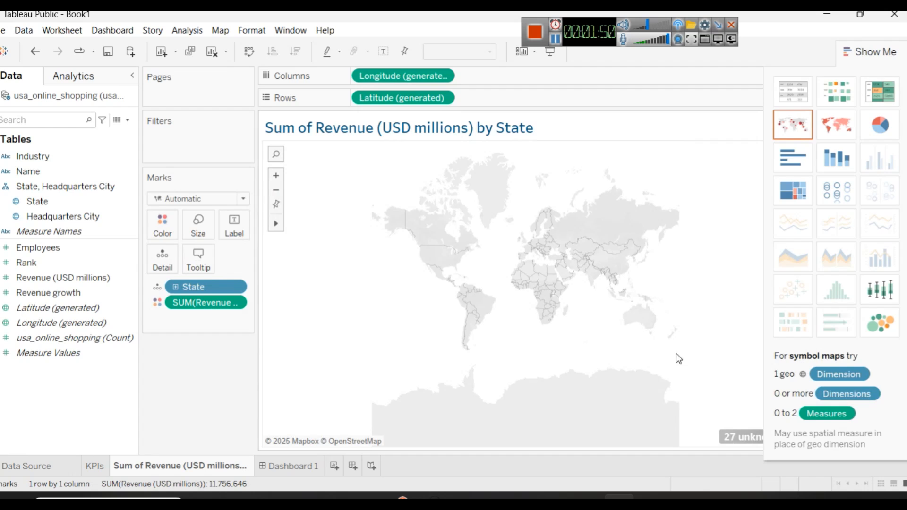
Step: Resolve the map's unknown locations by fixing the country/region of State to United States, and put the chart-type chooser away
{"action": "left_click", "coordinate": [729, 436]}
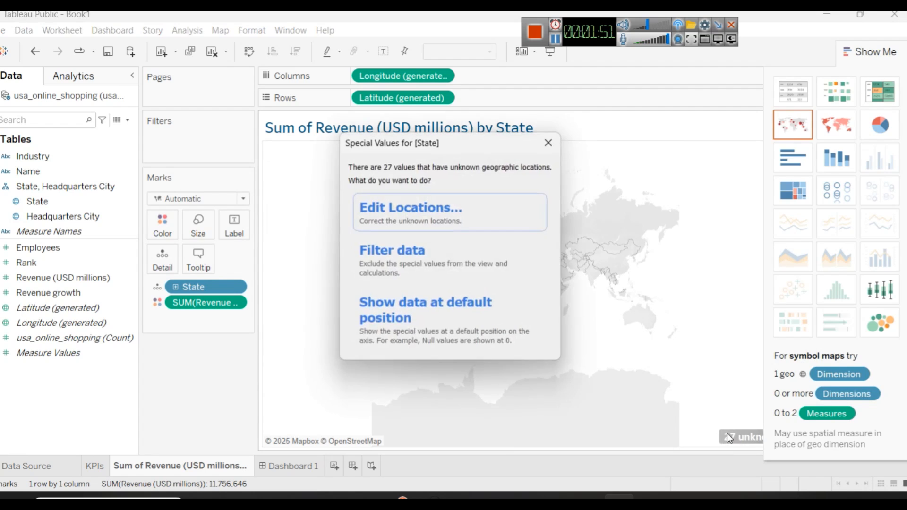
{"action": "left_click", "coordinate": [426, 214]}
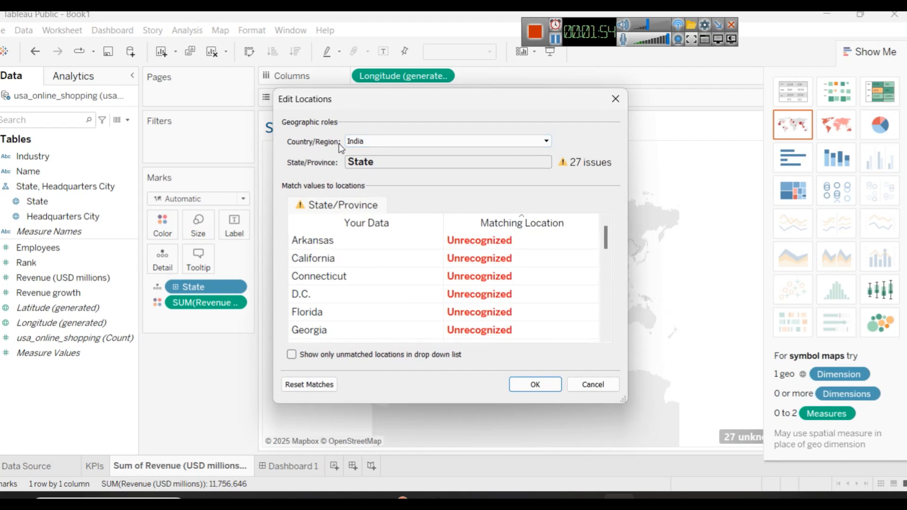
{"action": "left_click", "coordinate": [378, 141]}
{"action": "left_click", "coordinate": [369, 166]}
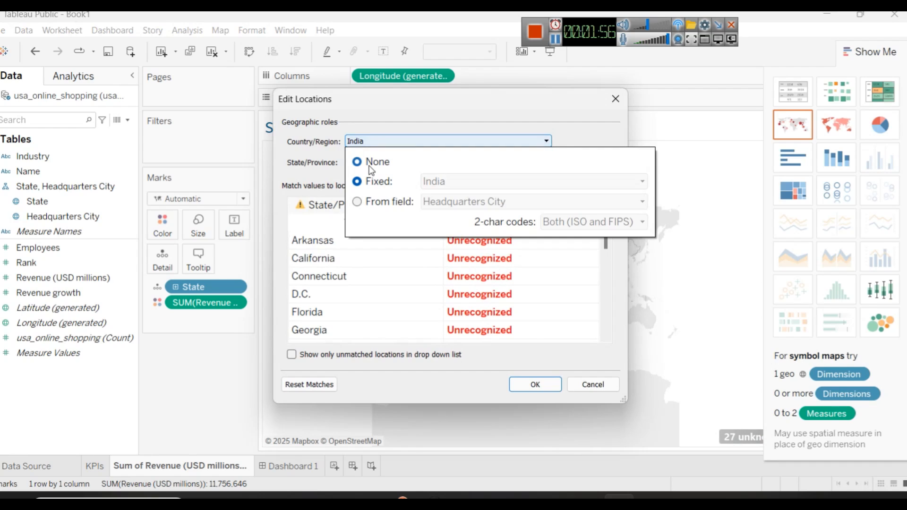
{"action": "left_click", "coordinate": [371, 186]}
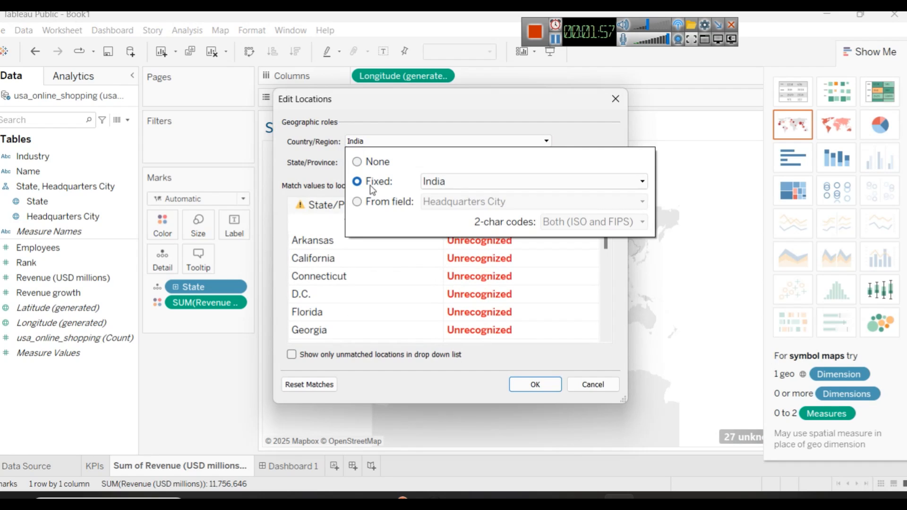
{"action": "left_click", "coordinate": [463, 183]}
{"action": "type", "text": "un"}
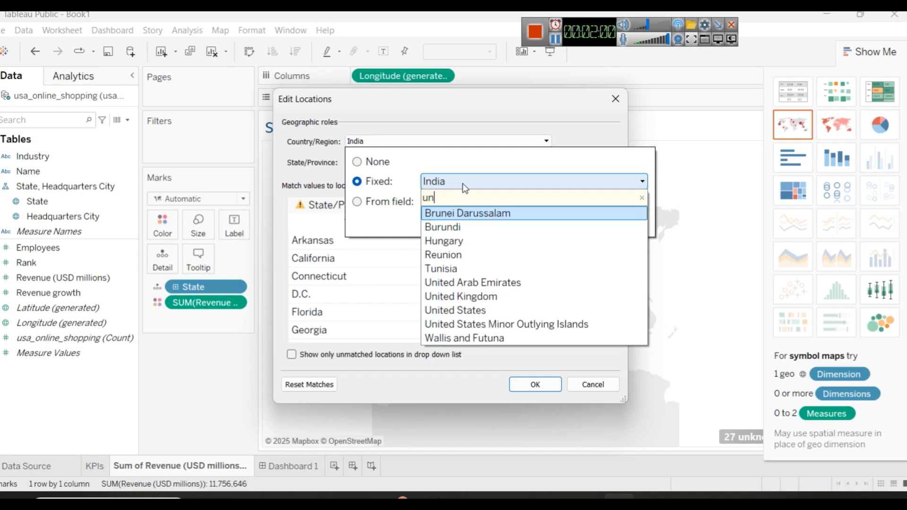
{"action": "left_click", "coordinate": [493, 311]}
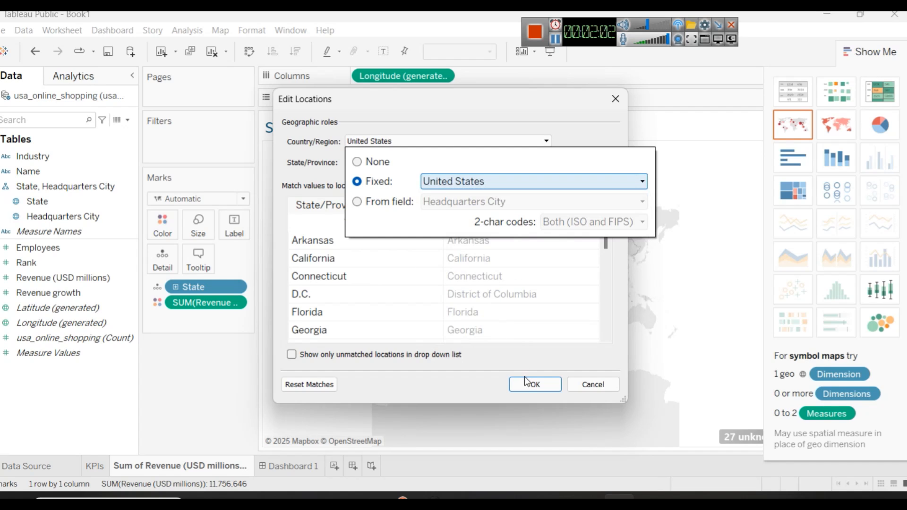
{"action": "left_click", "coordinate": [477, 107]}
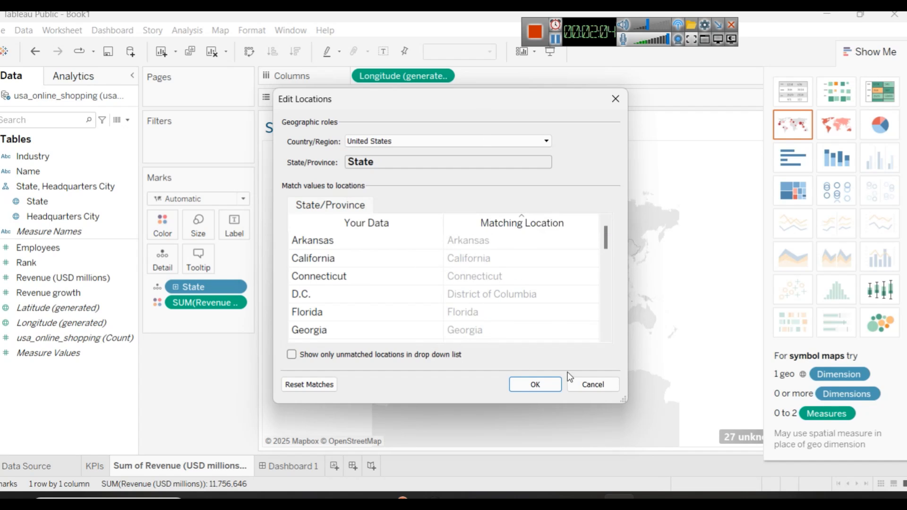
{"action": "left_click", "coordinate": [547, 385]}
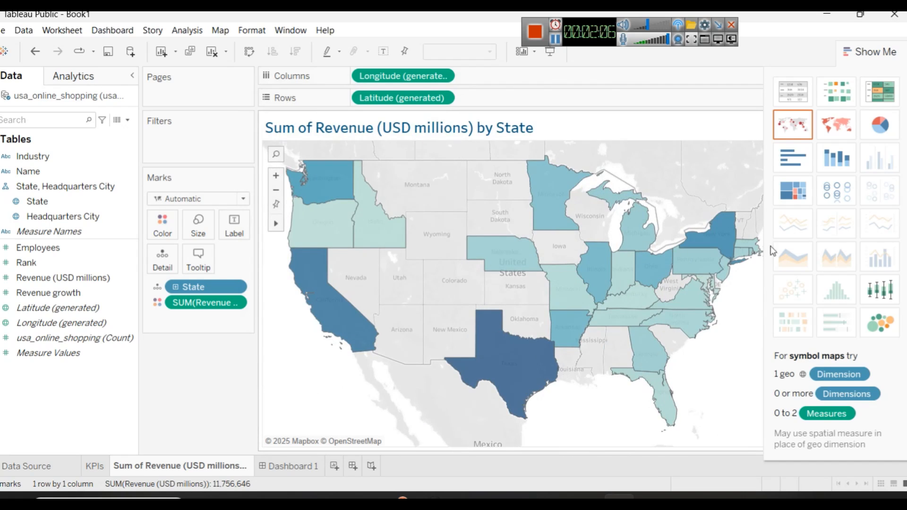
{"action": "left_click", "coordinate": [859, 47]}
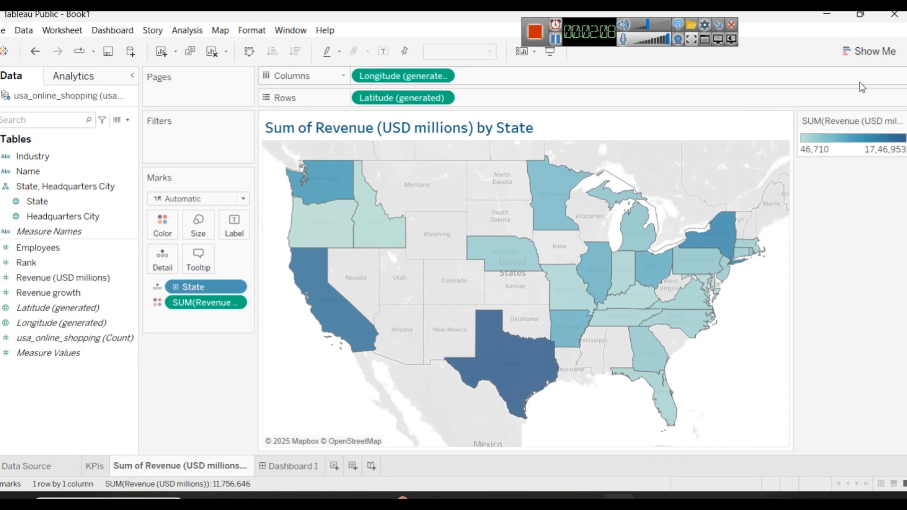
Step: Recolor the revenue map with a custom sequential palette based on dark red #550000
{"action": "left_click", "coordinate": [162, 226]}
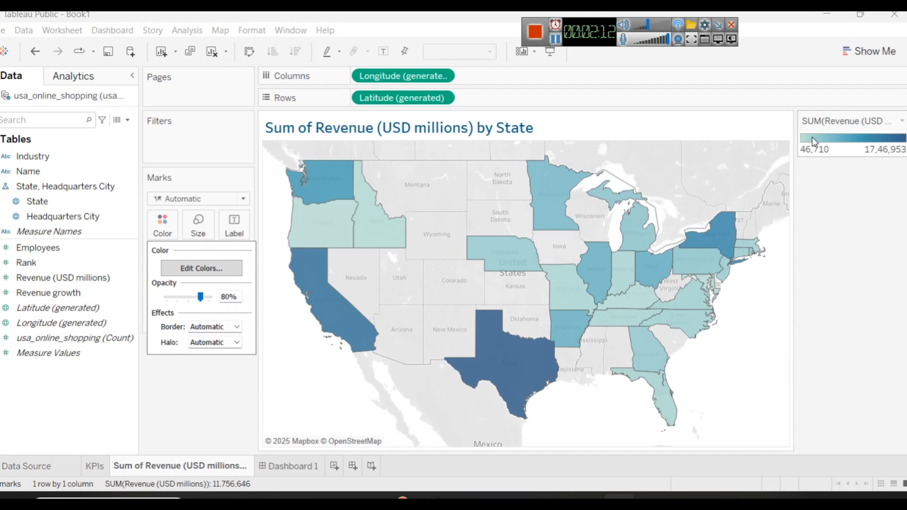
{"action": "left_click", "coordinate": [184, 270]}
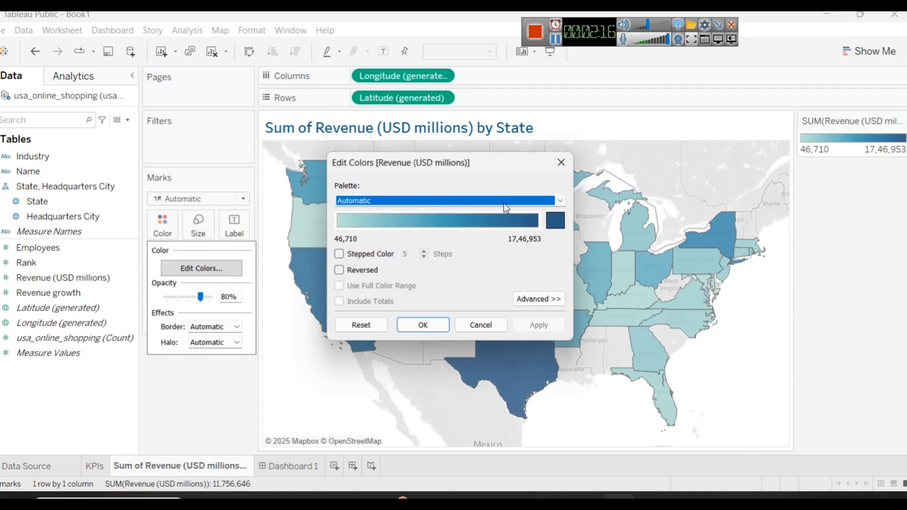
{"action": "left_click", "coordinate": [554, 220]}
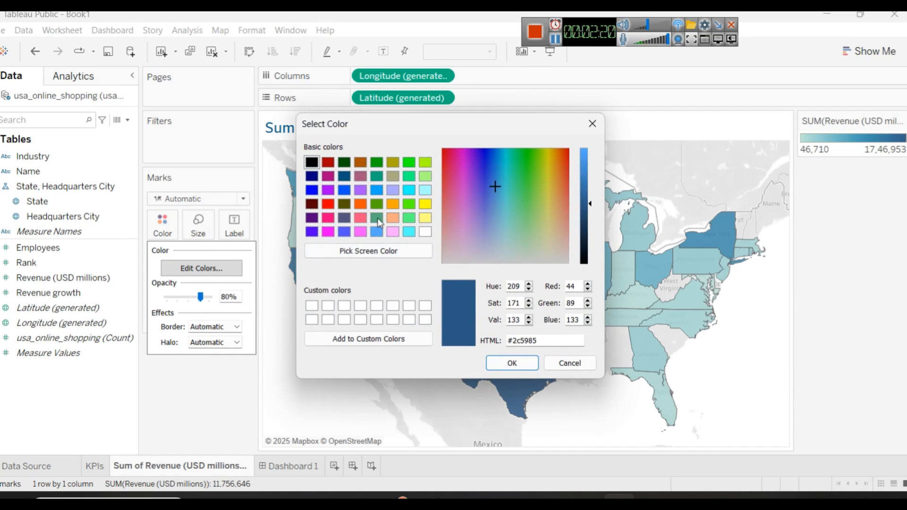
{"action": "left_click", "coordinate": [312, 204]}
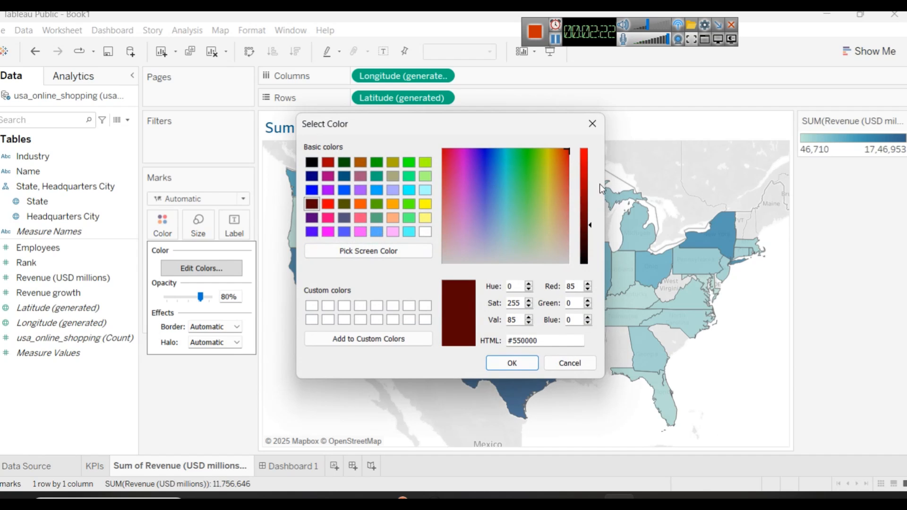
{"action": "left_click", "coordinate": [521, 357]}
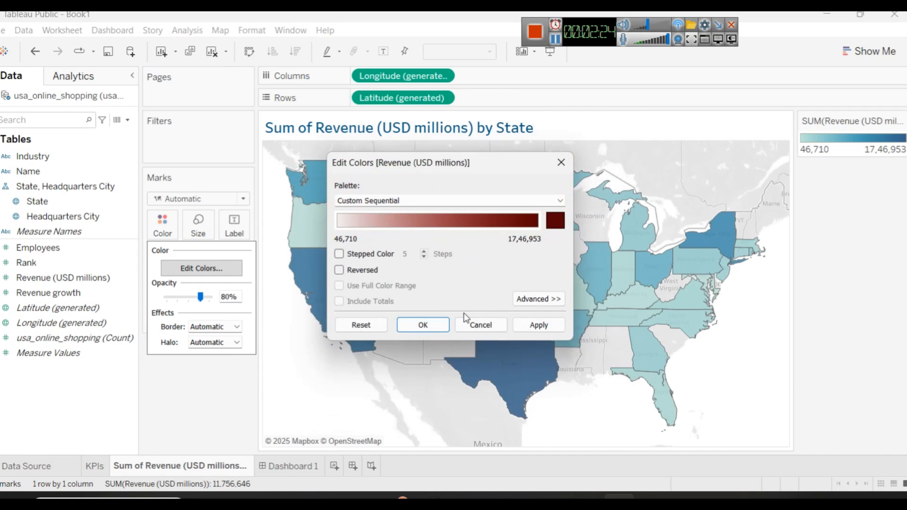
{"action": "left_click", "coordinate": [431, 324]}
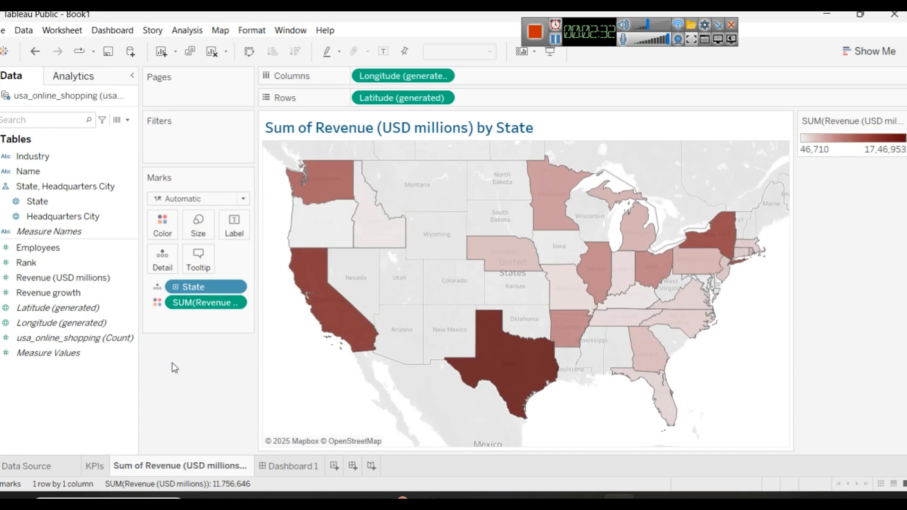
Step: Open the KPIs sheet
{"action": "left_click", "coordinate": [102, 460]}
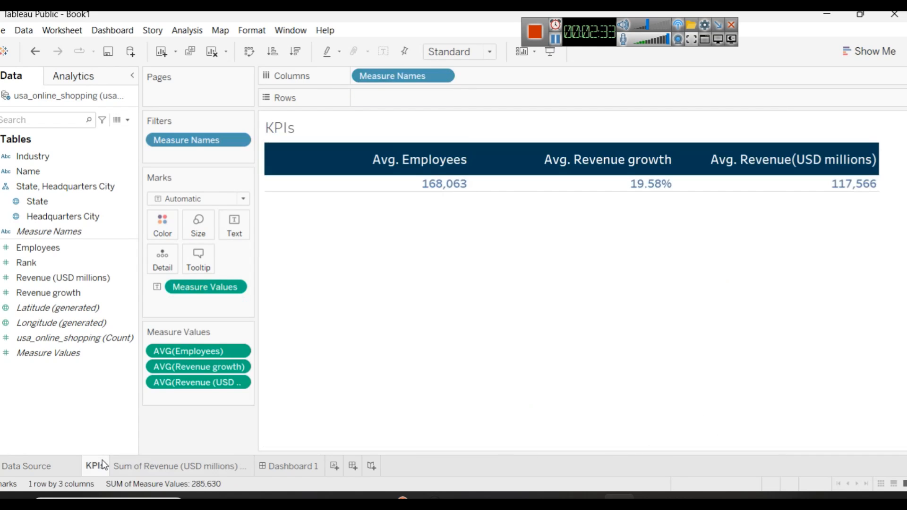
{"action": "double_click", "coordinate": [323, 130]}
{"action": "key", "text": "ctrl+a"}
{"action": "left_click", "coordinate": [659, 263]}
{"action": "left_click", "coordinate": [719, 264]}
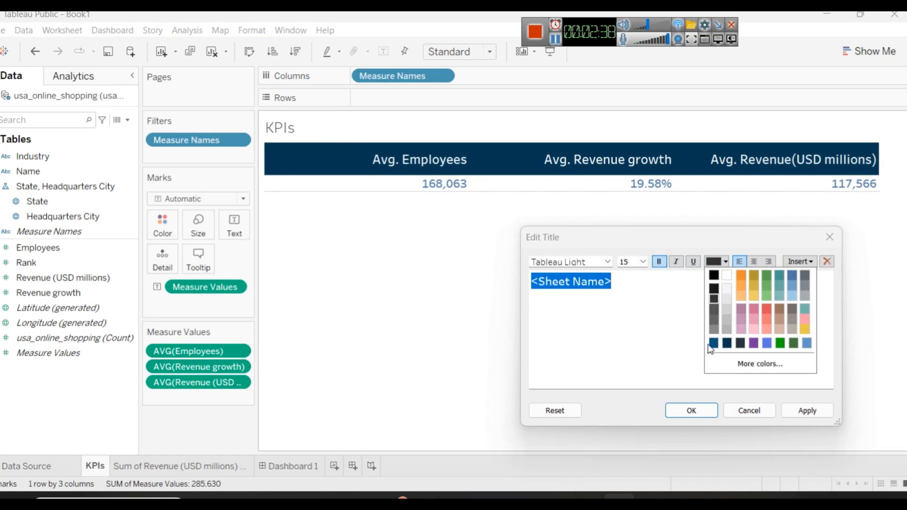
{"action": "left_click", "coordinate": [706, 344]}
{"action": "left_click", "coordinate": [773, 410]}
Step: Format the KPIs sheet title as bold dark blue text
{"action": "double_click", "coordinate": [440, 130]}
{"action": "key", "text": "ctrl+a"}
{"action": "left_click", "coordinate": [716, 267]}
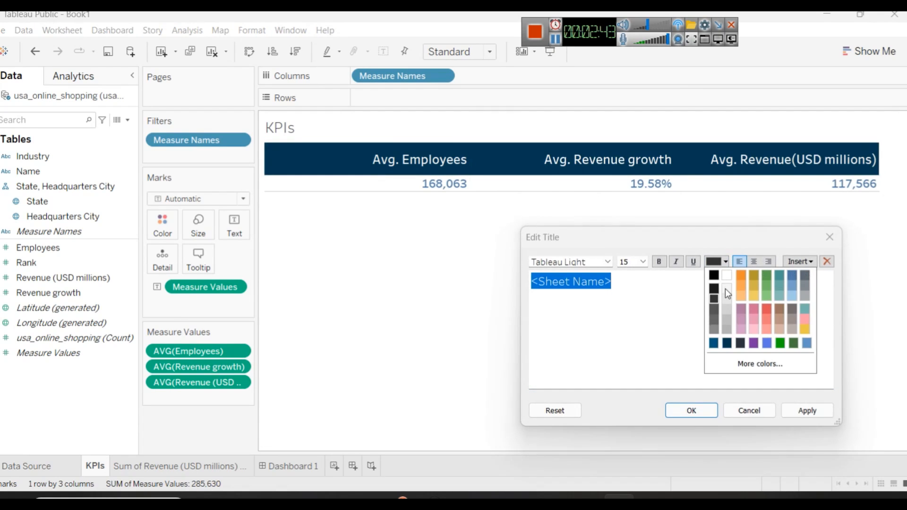
{"action": "left_click", "coordinate": [714, 347]}
{"action": "left_click", "coordinate": [706, 410]}
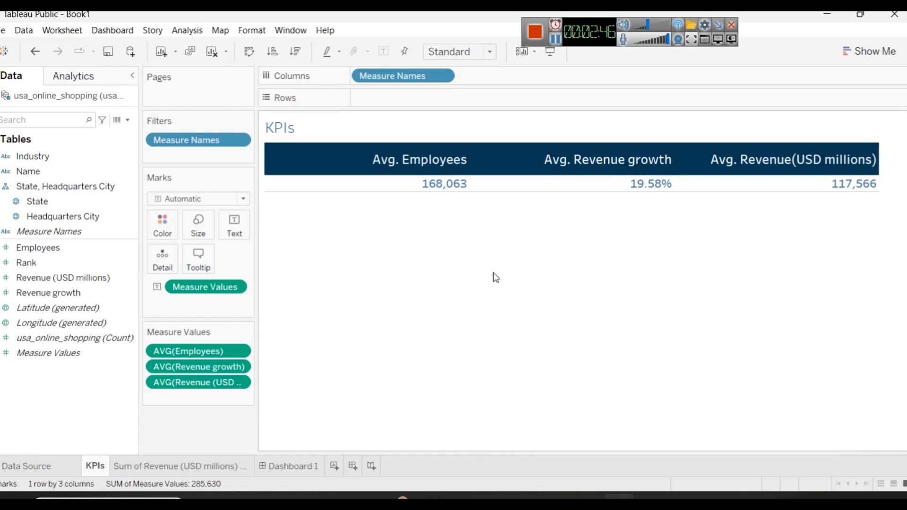
{"action": "double_click", "coordinate": [318, 124]}
{"action": "key", "text": "ctrl+a"}
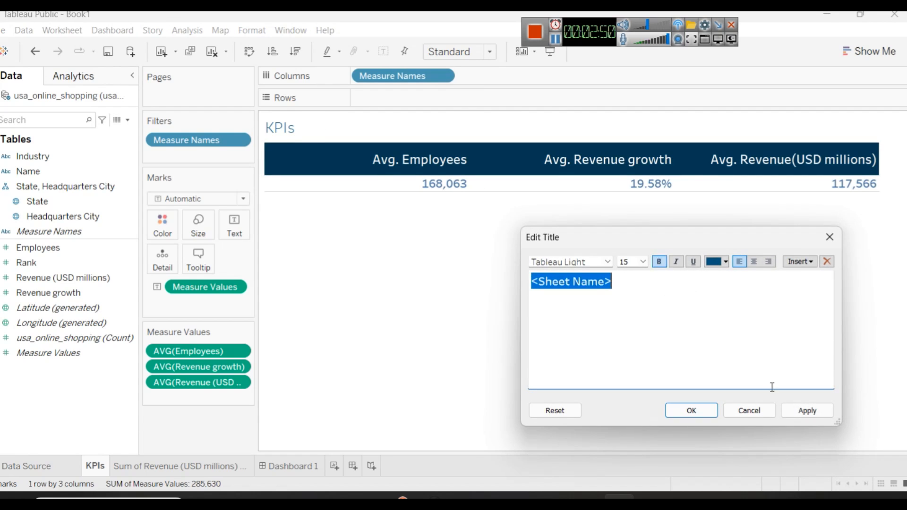
{"action": "left_click", "coordinate": [806, 411]}
{"action": "left_click", "coordinate": [682, 412]}
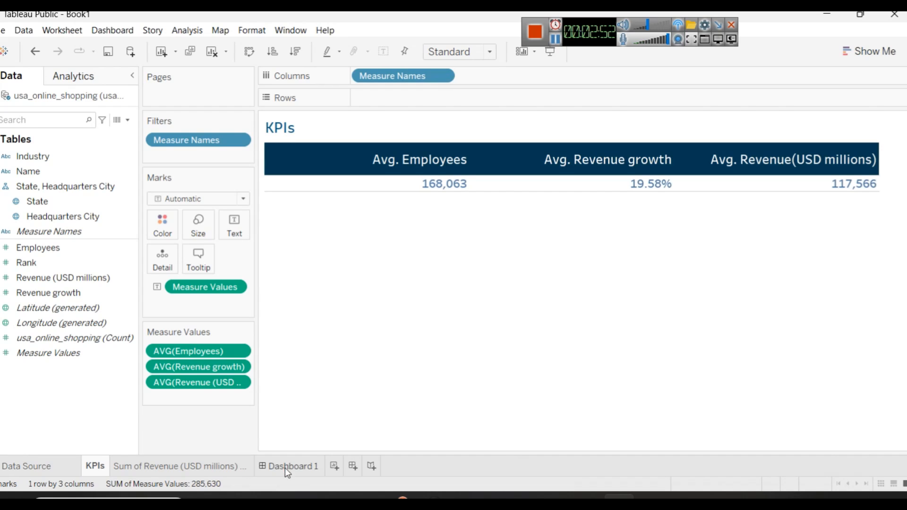
Step: Bring up the chart-type chooser from the revenue map sheet and add a new worksheet placed just before Dashboard 1
{"action": "left_click", "coordinate": [219, 466]}
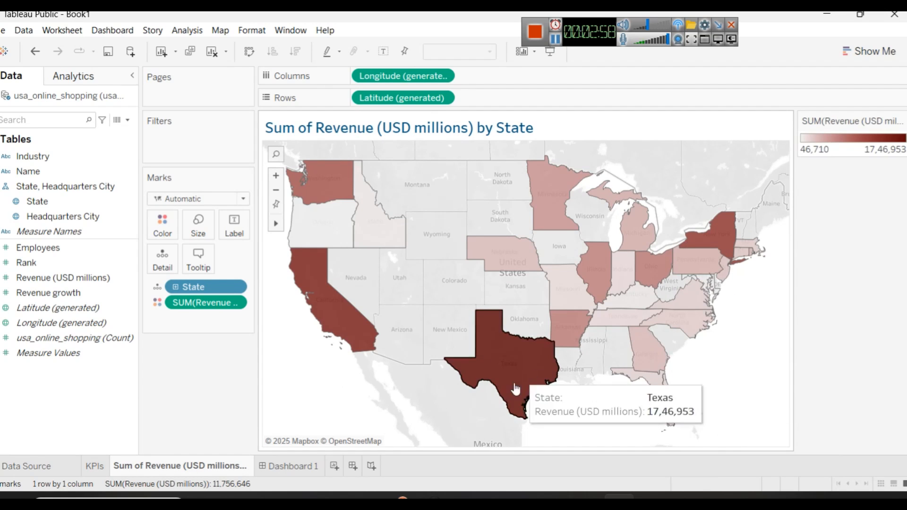
{"action": "left_click", "coordinate": [505, 494]}
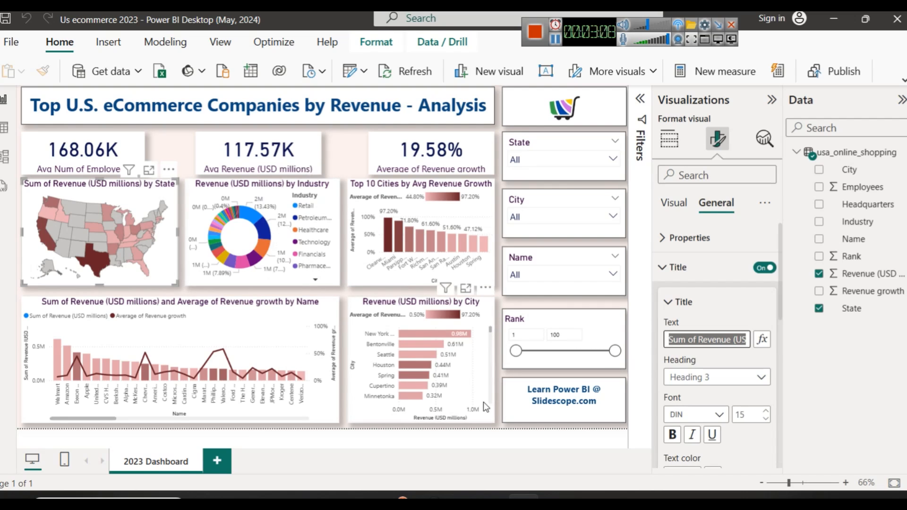
{"action": "left_click", "coordinate": [620, 496]}
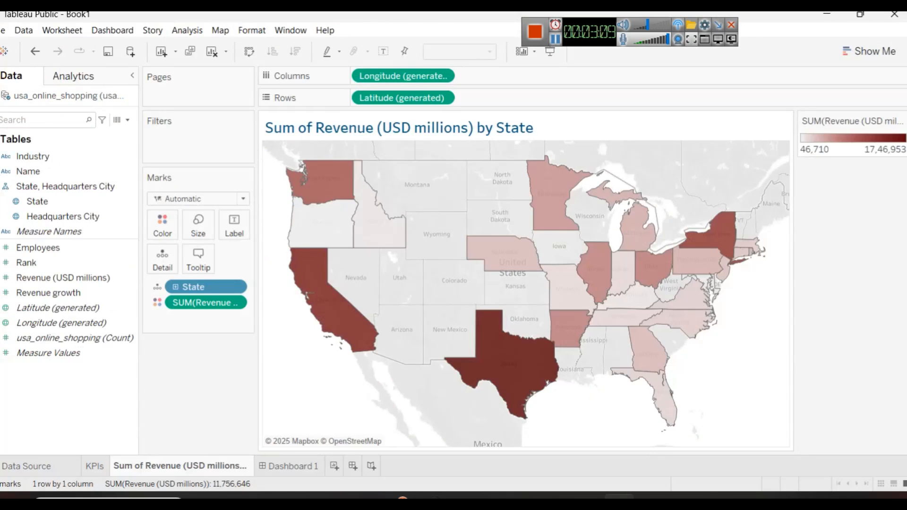
{"action": "left_click", "coordinate": [848, 51]}
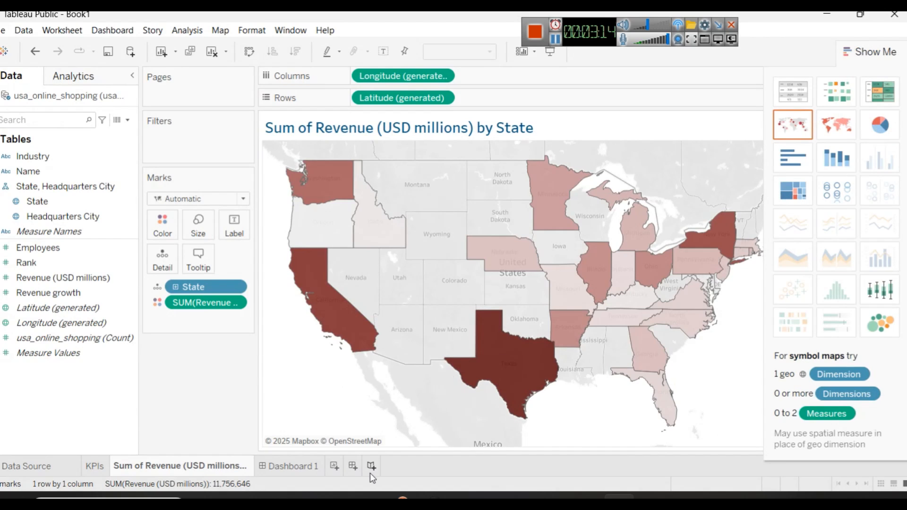
{"action": "left_click", "coordinate": [334, 470]}
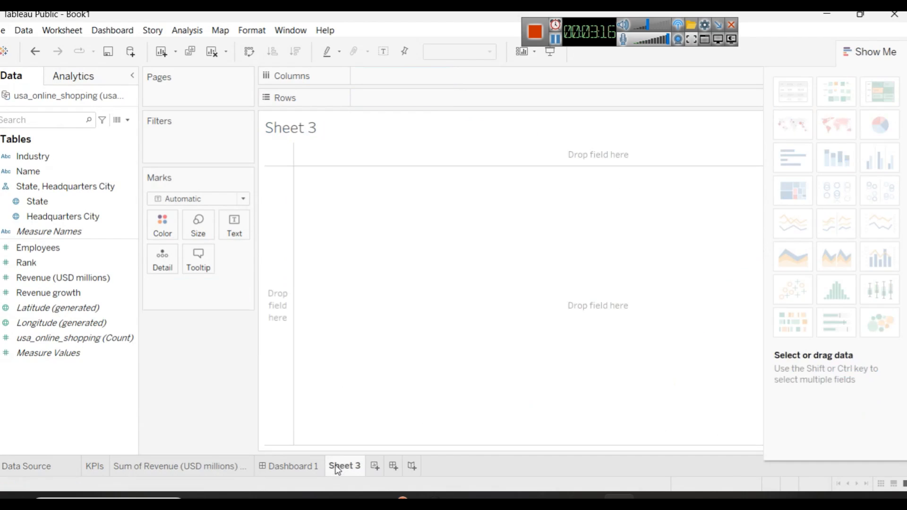
{"action": "left_click_drag", "start_coordinate": [333, 470], "coordinate": [259, 470]}
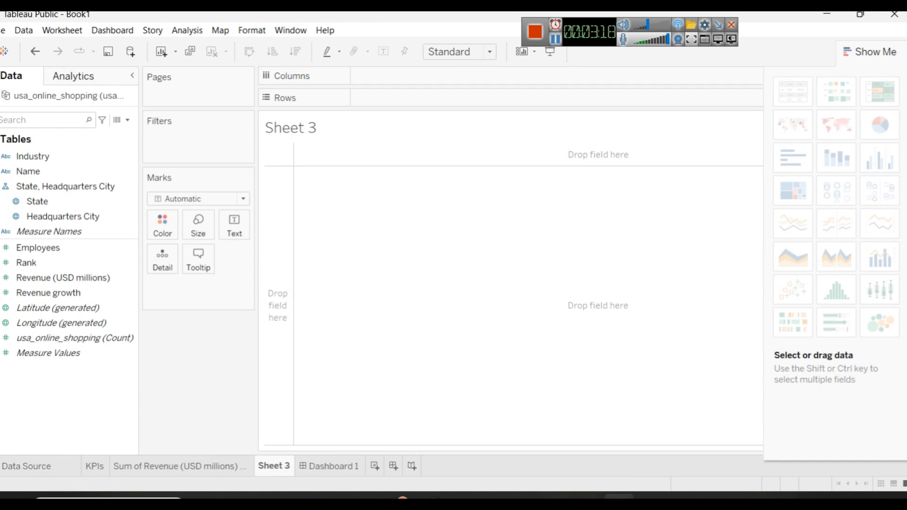
Step: Copy the donut chart's title from the Power BI dashboard and rename the new Tableau sheet "Revenue (USD millions) by Industry"
{"action": "key", "text": "alt+Tab"}
{"action": "left_click", "coordinate": [317, 185]}
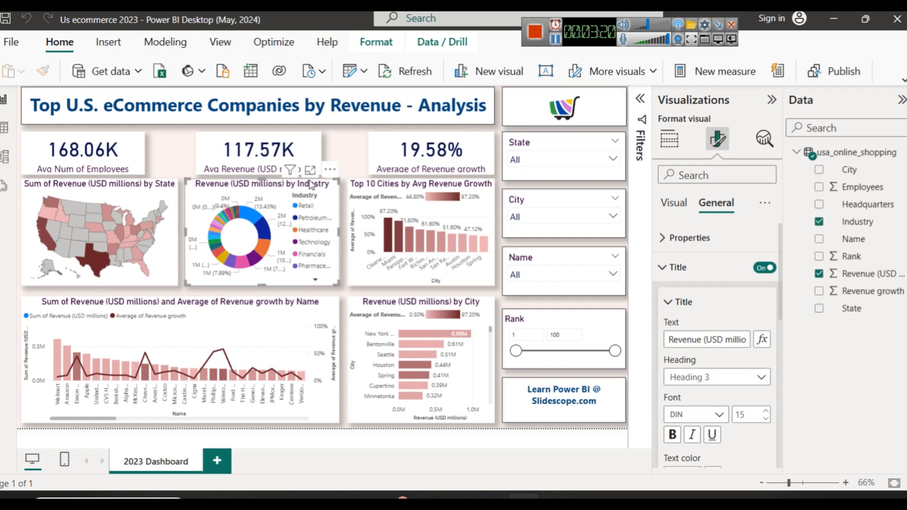
{"action": "left_click", "coordinate": [700, 337]}
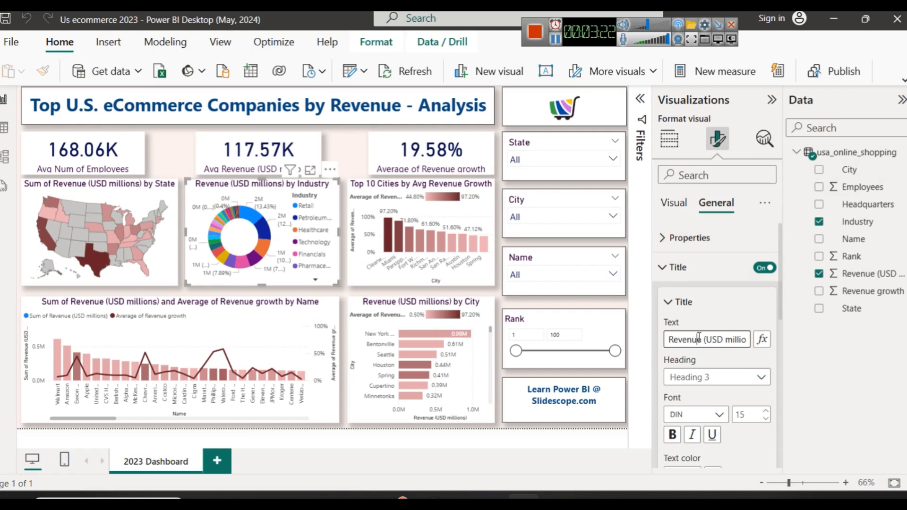
{"action": "key", "text": "ctrl+a"}
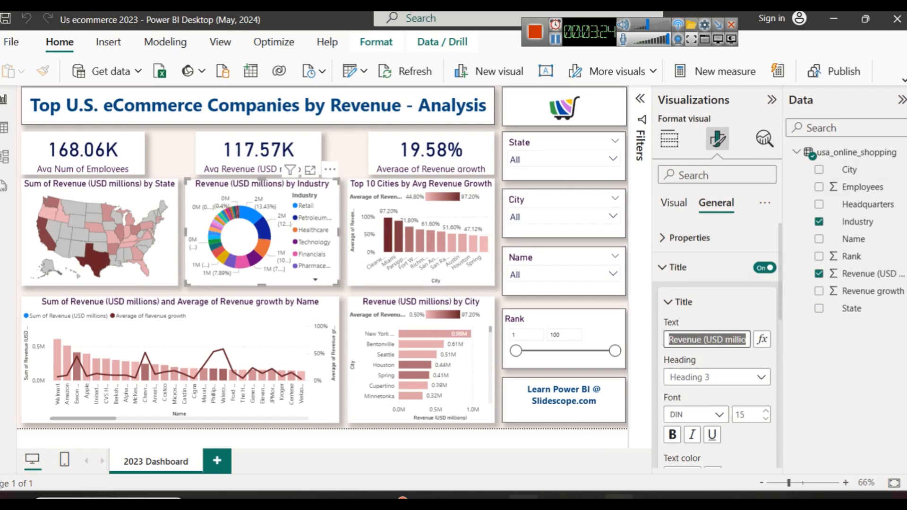
{"action": "left_click", "coordinate": [619, 499]}
{"action": "right_click", "coordinate": [267, 466]}
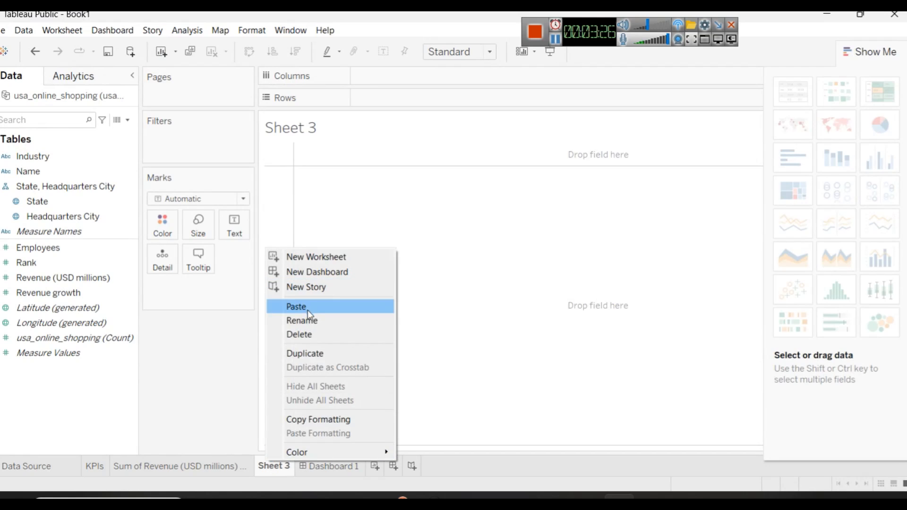
{"action": "left_click", "coordinate": [315, 324]}
{"action": "type", "text": "Revenue (USD millions) by Industry"}
{"action": "key", "text": "Return"}
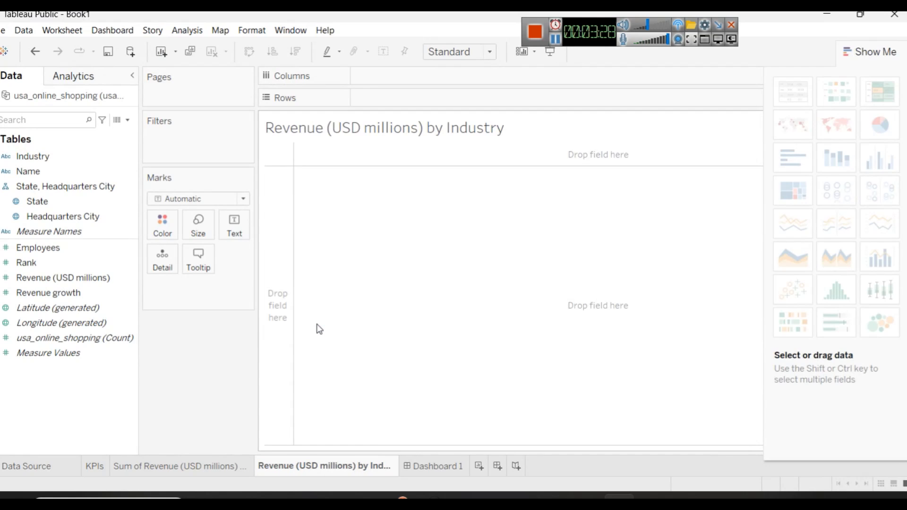
Step: Format the "Revenue (USD millions) by Industry" title as bold dark blue text
{"action": "double_click", "coordinate": [435, 128]}
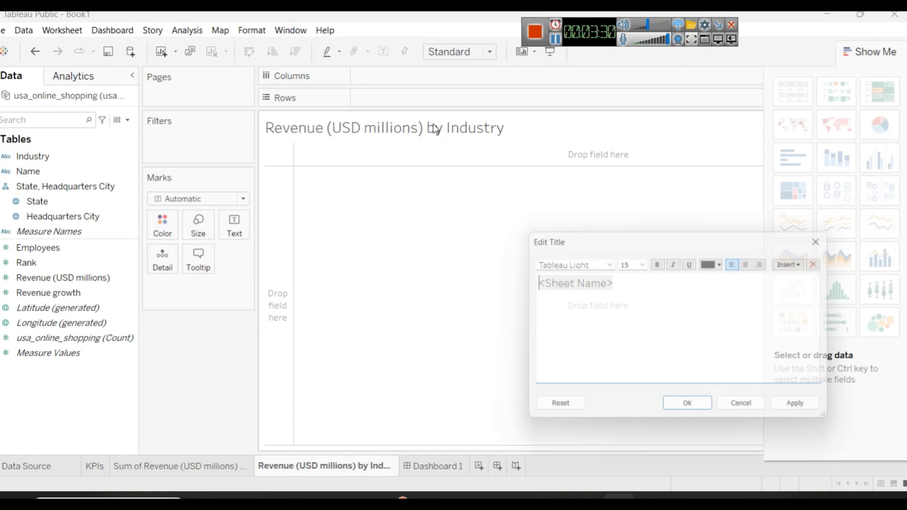
{"action": "left_click", "coordinate": [715, 263]}
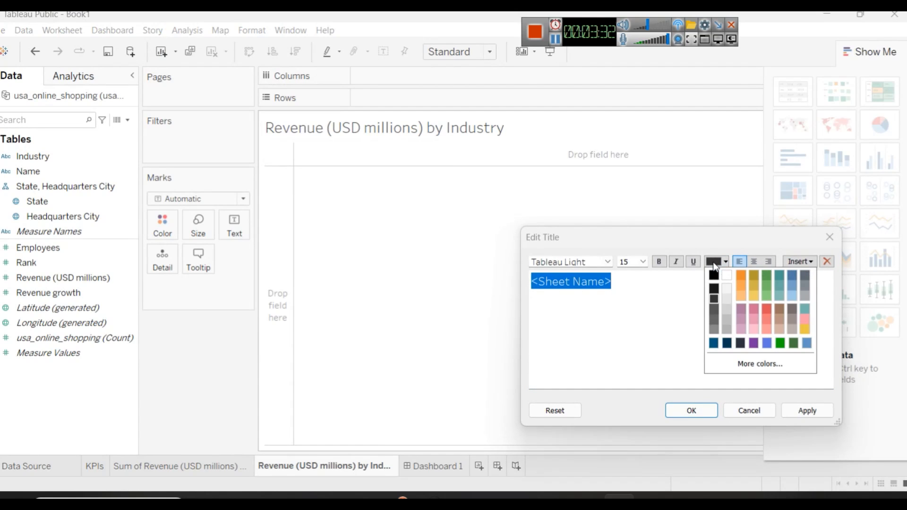
{"action": "left_click", "coordinate": [719, 345]}
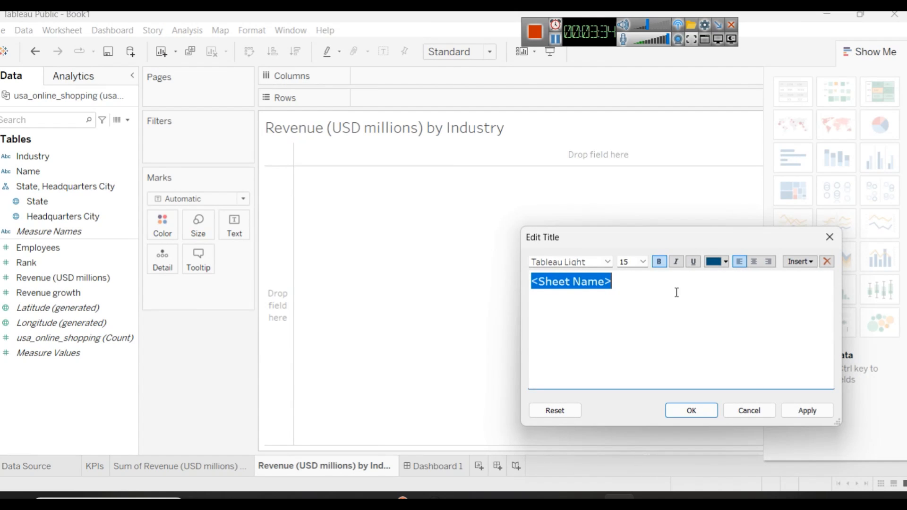
{"action": "left_click", "coordinate": [802, 412]}
{"action": "left_click", "coordinate": [690, 410]}
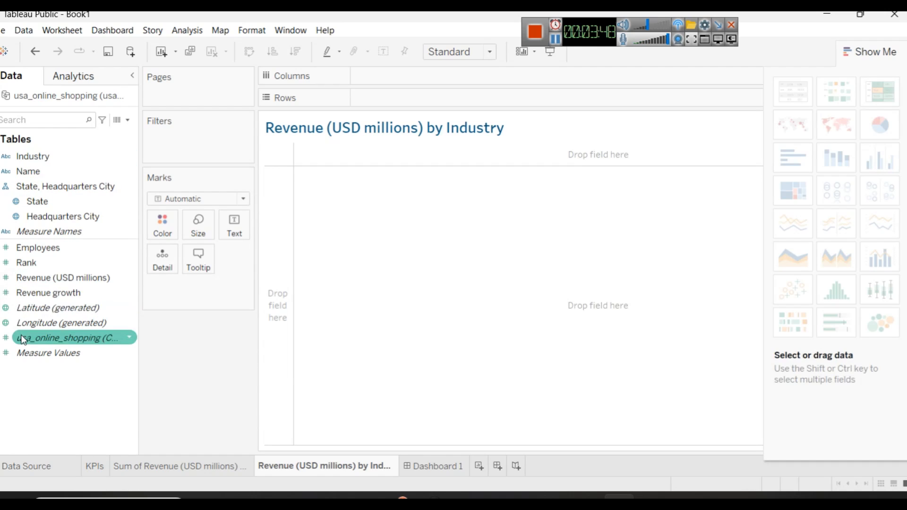
Step: Plot the sum of Revenue (USD millions) by Industry, convert it to a pie chart, and put the chart-type chooser away
{"action": "left_click_drag", "start_coordinate": [53, 157], "coordinate": [374, 81]}
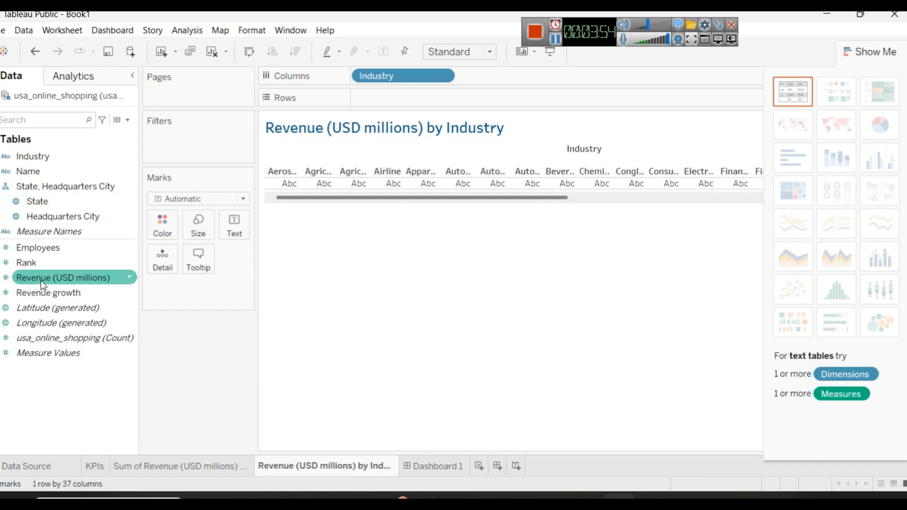
{"action": "left_click_drag", "start_coordinate": [41, 279], "coordinate": [392, 101]}
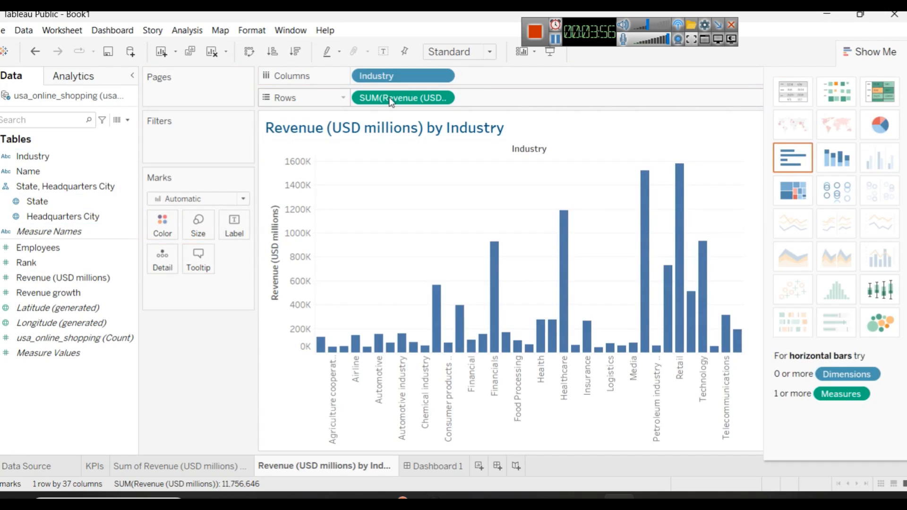
{"action": "left_click", "coordinate": [874, 127]}
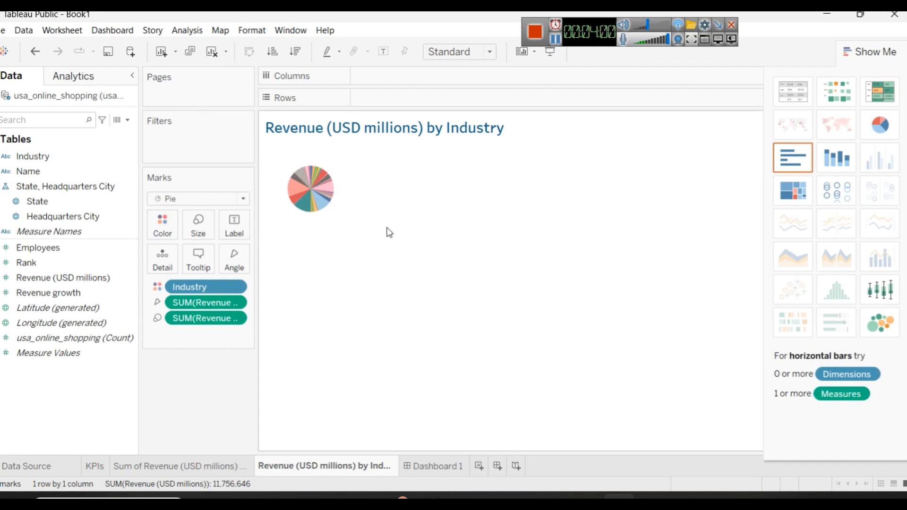
{"action": "left_click", "coordinate": [873, 51]}
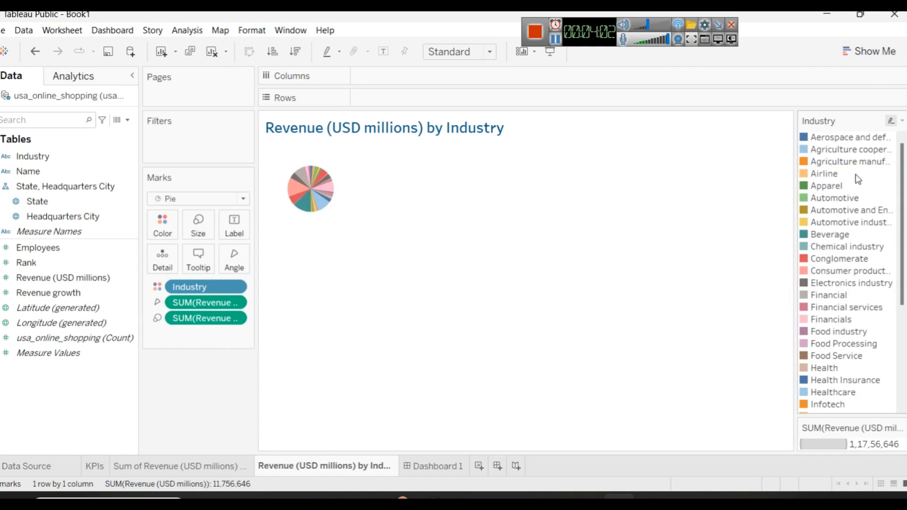
{"action": "scroll", "coordinate": [857, 247], "scroll_direction": "down", "scroll_amount": 5}
{"action": "scroll", "coordinate": [856, 247], "scroll_direction": "up", "scroll_amount": 5}
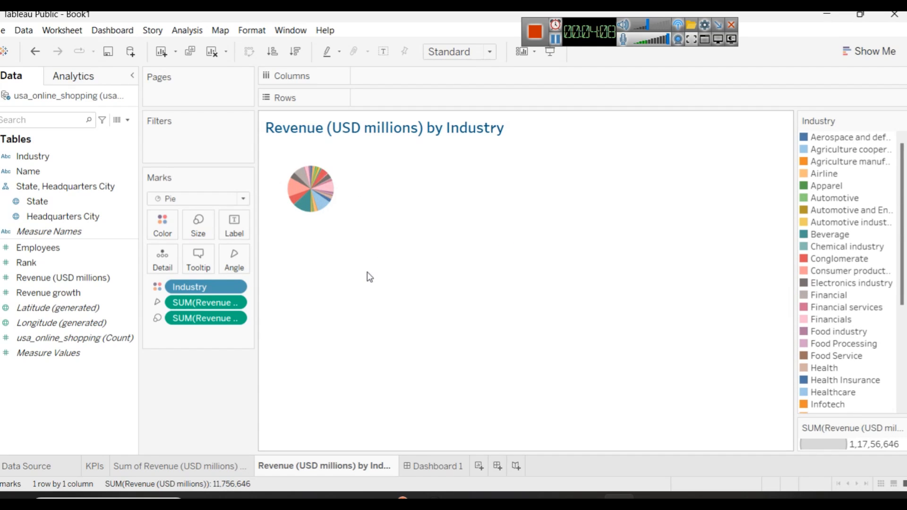
Step: Enlarge the pie chart by several increments and label its slices with Industry
{"action": "key", "text": "ctrl+shift+b"}
{"action": "key", "text": "ctrl+shift+b"}
{"action": "key", "text": "ctrl+shift+b"}
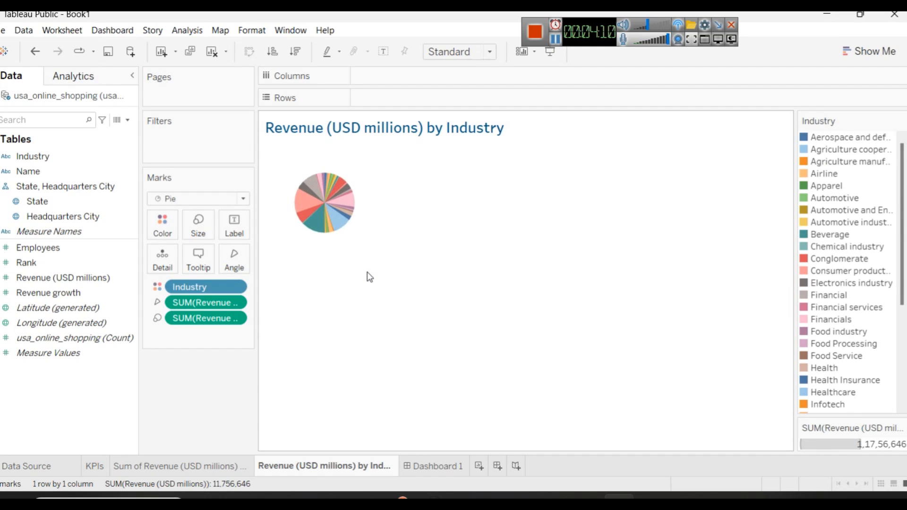
{"action": "key", "text": "ctrl+shift+b"}
{"action": "key", "text": "ctrl+shift+b"}
{"action": "key", "text": "ctrl+shift+b"}
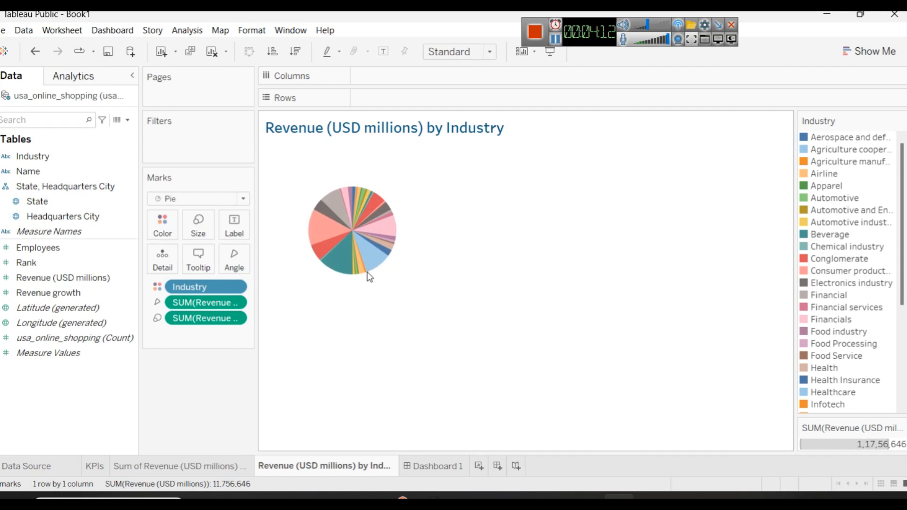
{"action": "mouse_move", "coordinate": [387, 226]}
{"action": "left_click_drag", "start_coordinate": [71, 156], "coordinate": [245, 226]}
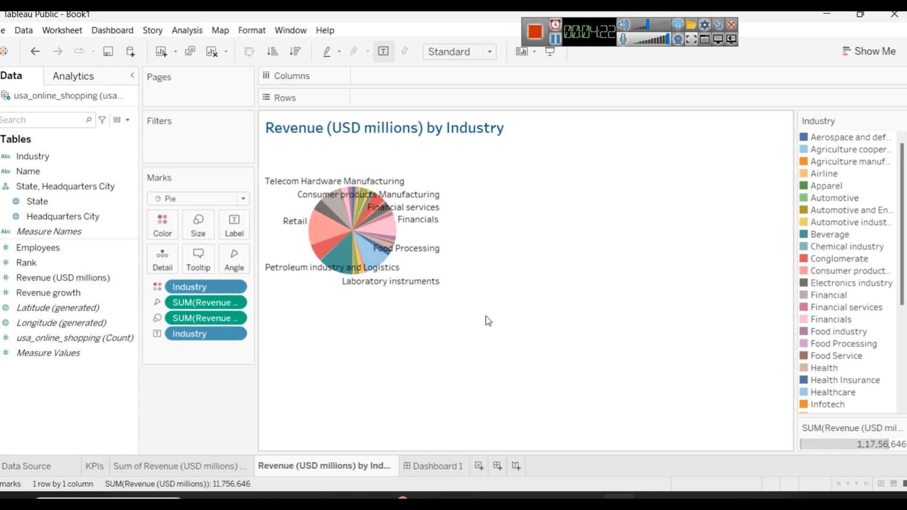
Step: Enlarge the labelled pie chart further by several increments
{"action": "key", "text": "ctrl+shift+b"}
{"action": "key", "text": "ctrl+shift+b"}
{"action": "key", "text": "ctrl+shift+b"}
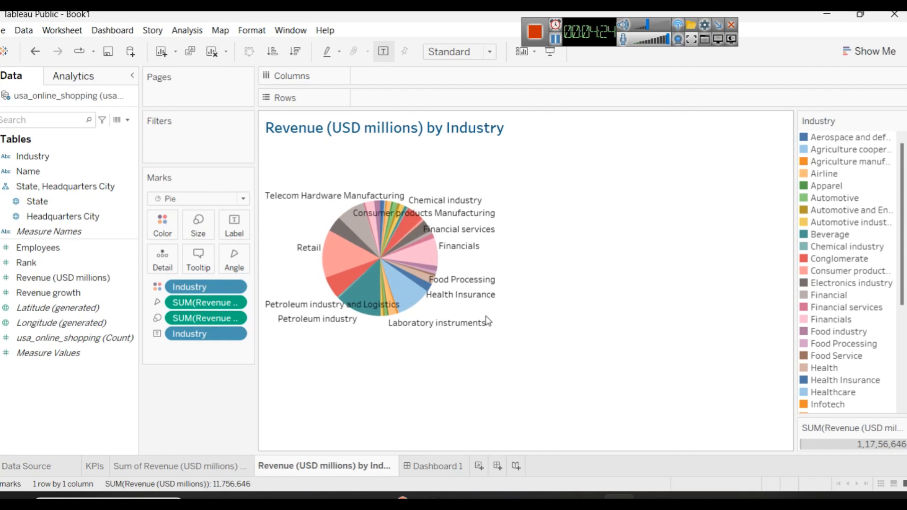
{"action": "key", "text": "ctrl+shift+b"}
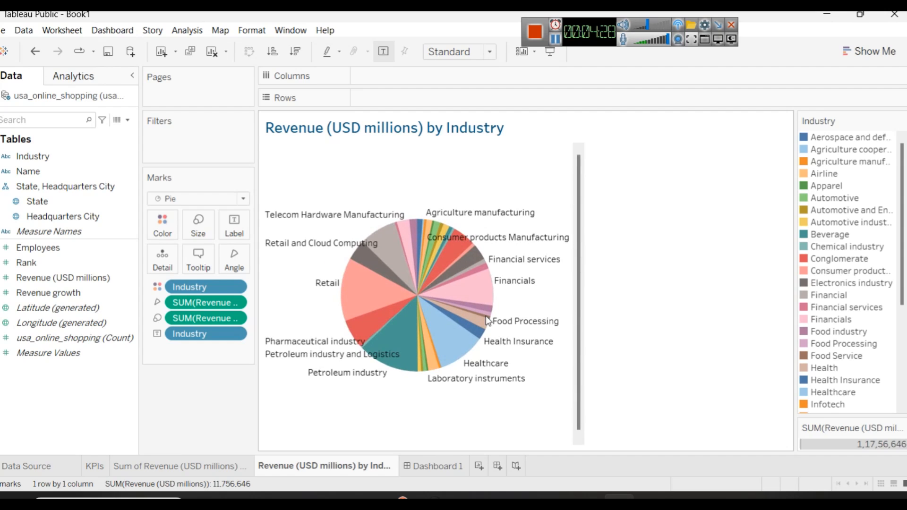
{"action": "mouse_move", "coordinate": [444, 266]}
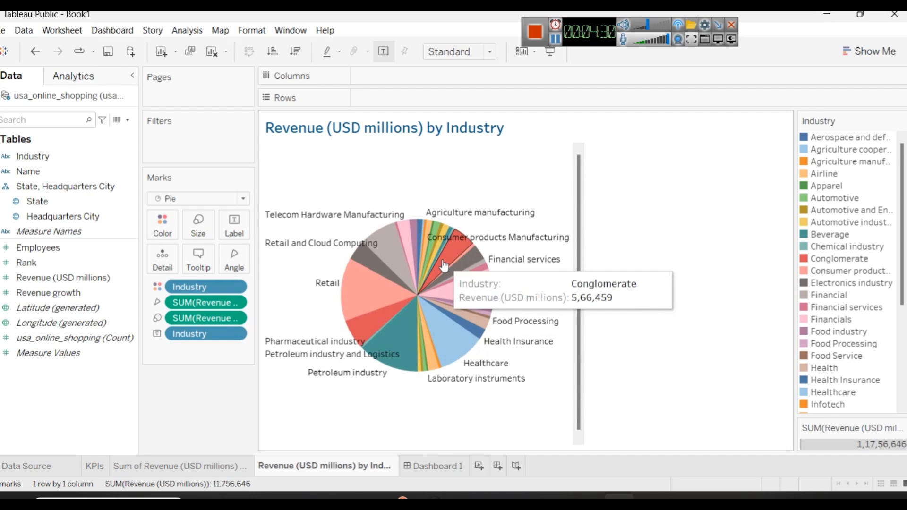
Step: Set the font size of the pie chart's Industry labels to 5
{"action": "left_click", "coordinate": [249, 227]}
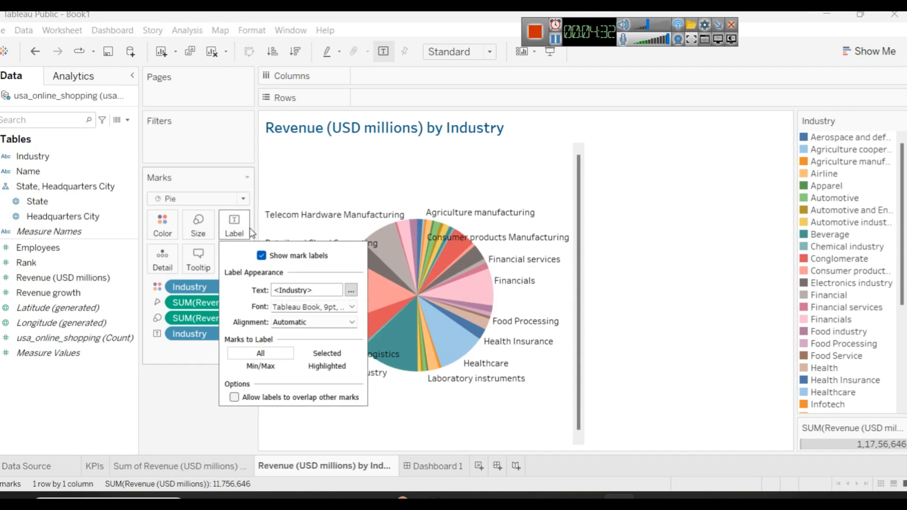
{"action": "left_click", "coordinate": [352, 290]}
{"action": "left_click_drag", "start_coordinate": [566, 293], "coordinate": [479, 271]}
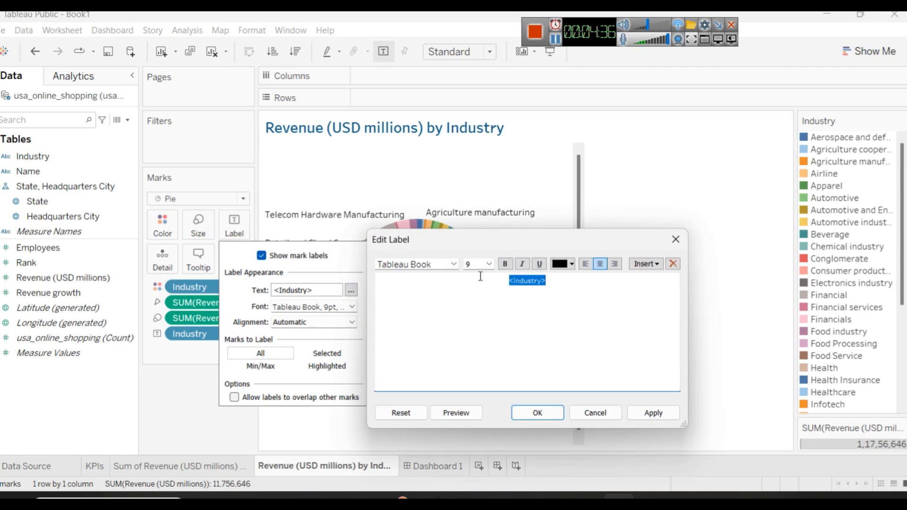
{"action": "left_click", "coordinate": [479, 265]}
{"action": "type", "text": "5"}
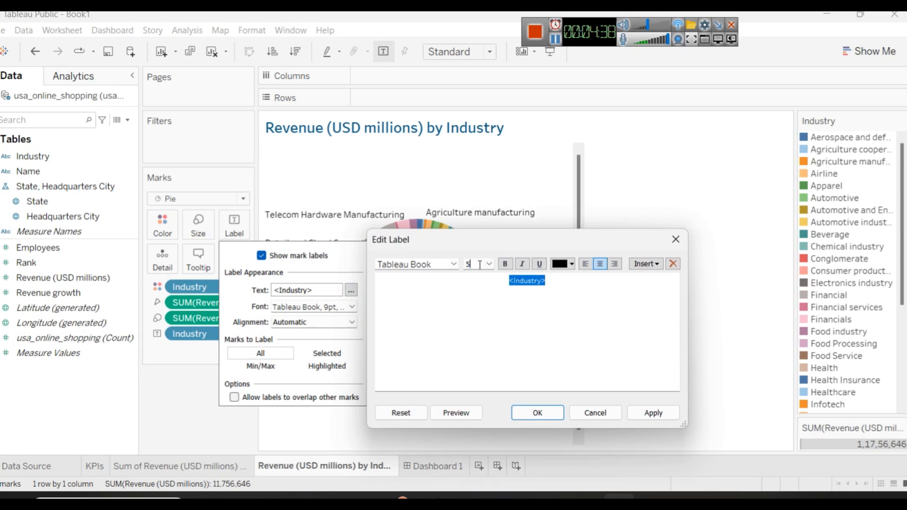
{"action": "key", "text": "Return"}
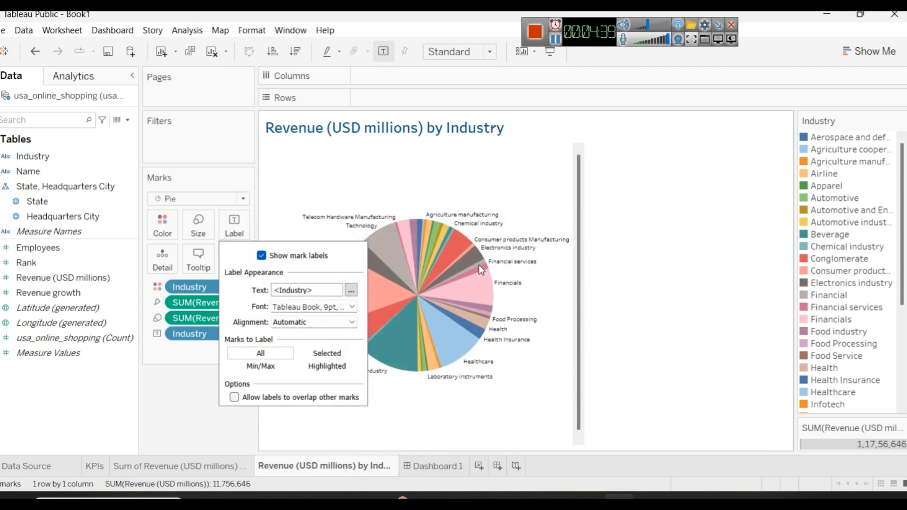
{"action": "left_click", "coordinate": [607, 275]}
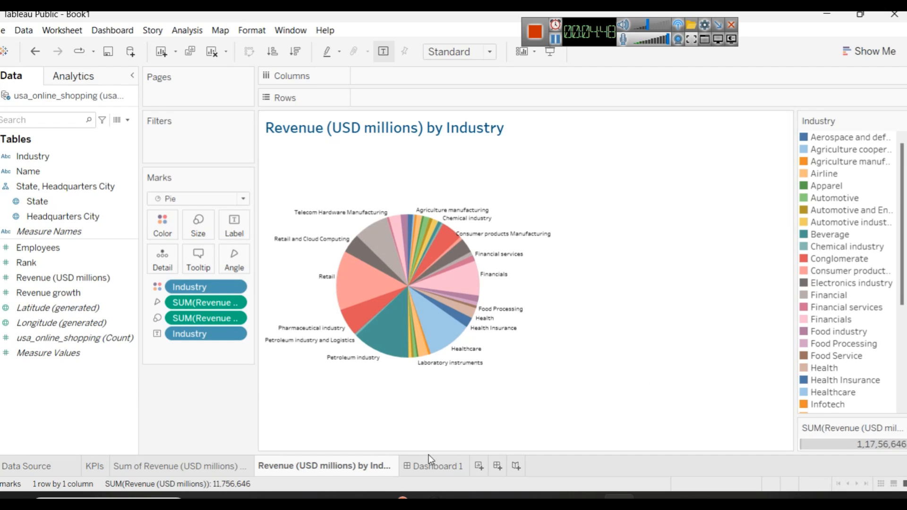
Step: Set the size of Dashboard 1 to Automatic
{"action": "left_click", "coordinate": [434, 467]}
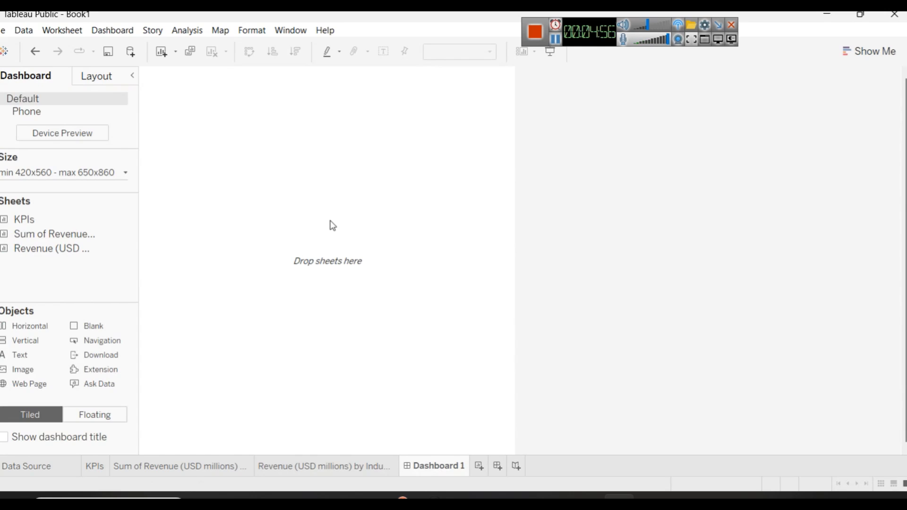
{"action": "left_click", "coordinate": [66, 173]}
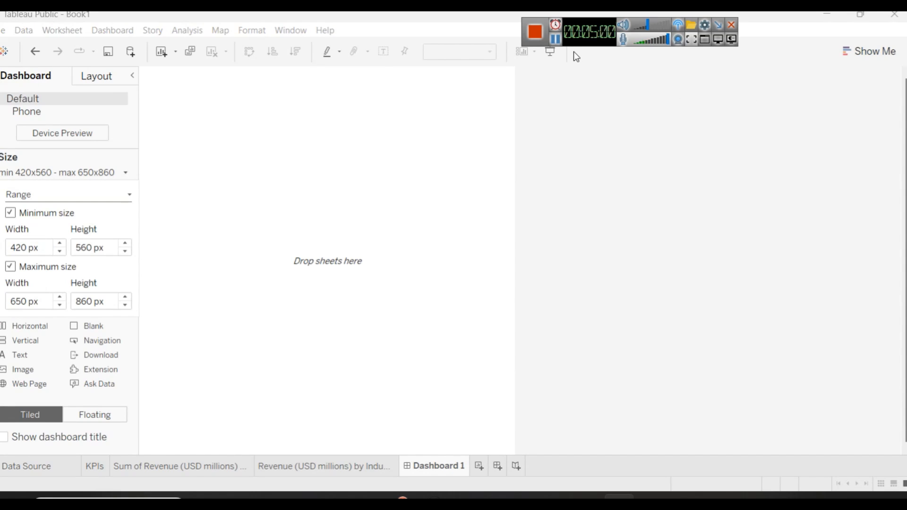
{"action": "left_click", "coordinate": [555, 44]}
{"action": "left_click", "coordinate": [67, 174]}
{"action": "left_click", "coordinate": [62, 199]}
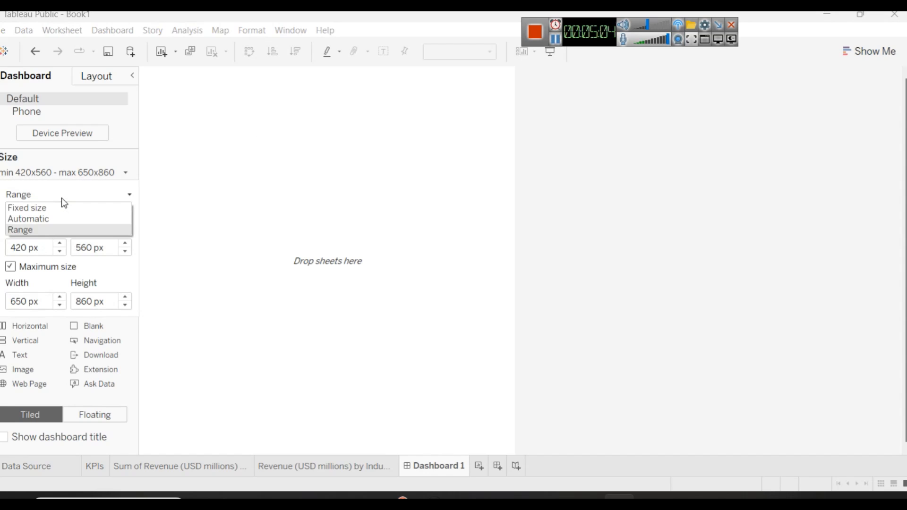
{"action": "left_click", "coordinate": [52, 219]}
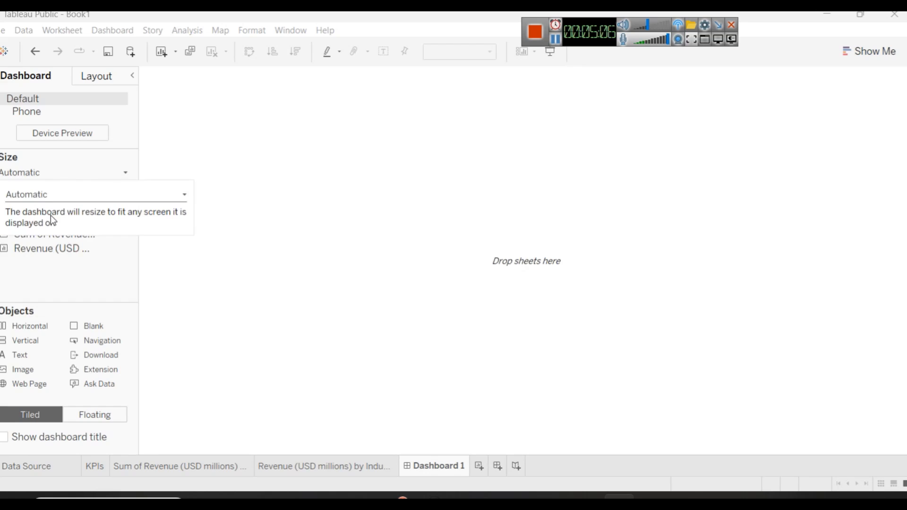
{"action": "left_click", "coordinate": [279, 135]}
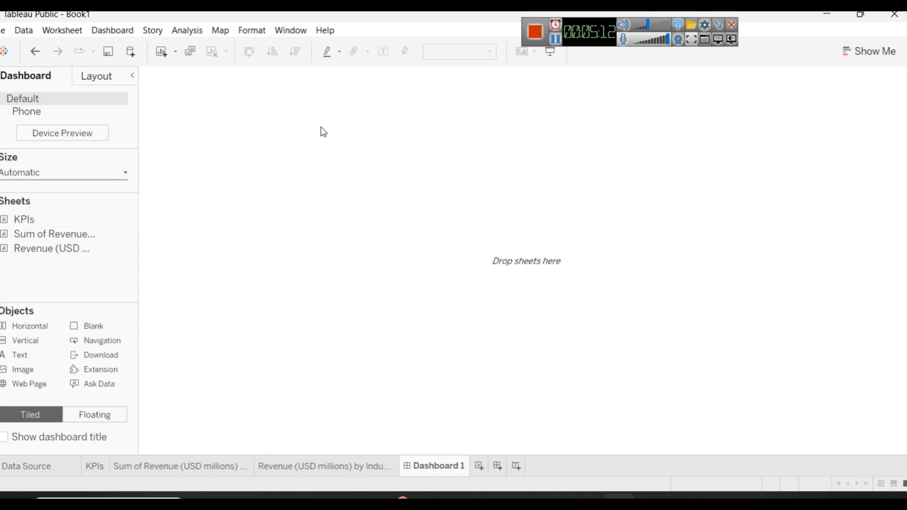
Step: Take the trial KPIs sheet off the empty dashboard and add a horizontal container instead
{"action": "left_click_drag", "start_coordinate": [17, 219], "coordinate": [247, 118]}
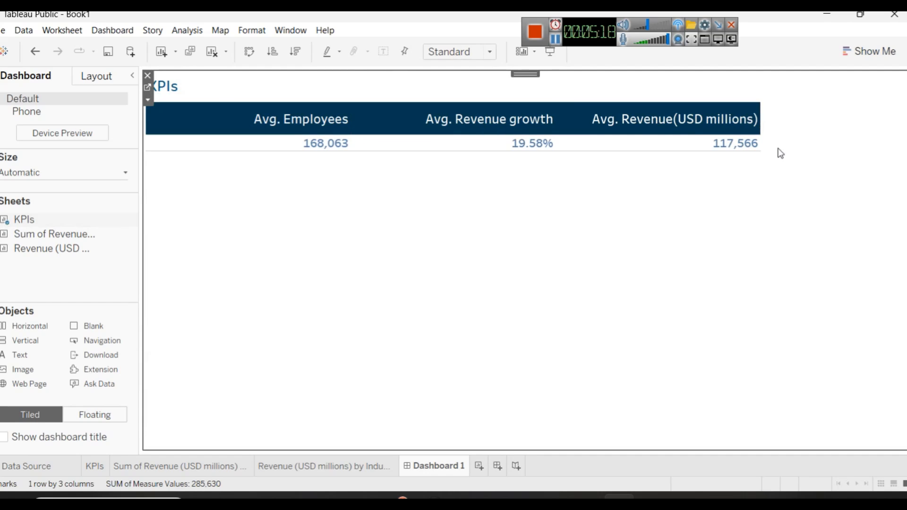
{"action": "key", "text": "ctrl+z"}
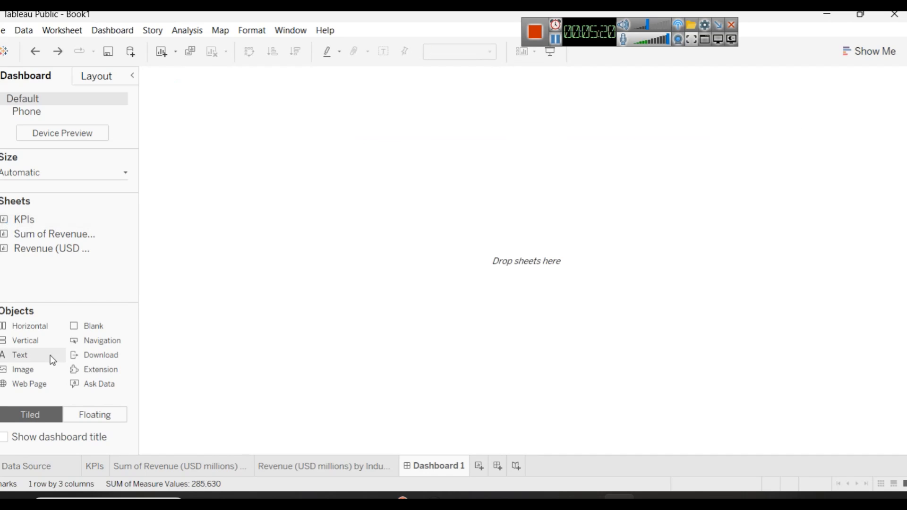
{"action": "left_click_drag", "start_coordinate": [19, 327], "coordinate": [291, 127]}
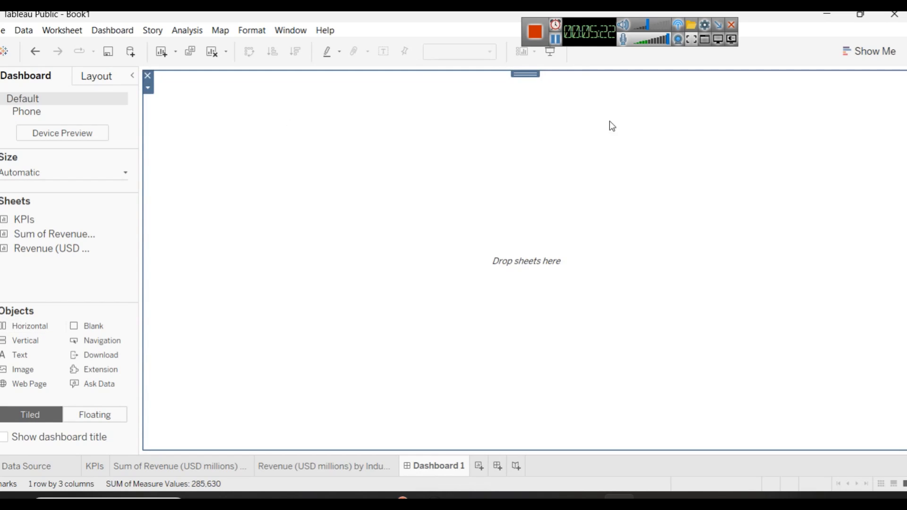
Step: Try a dashboard layout with KPIs above the state revenue map and the industry pie beside them, and undo the three placements
{"action": "left_click_drag", "start_coordinate": [30, 216], "coordinate": [250, 109]}
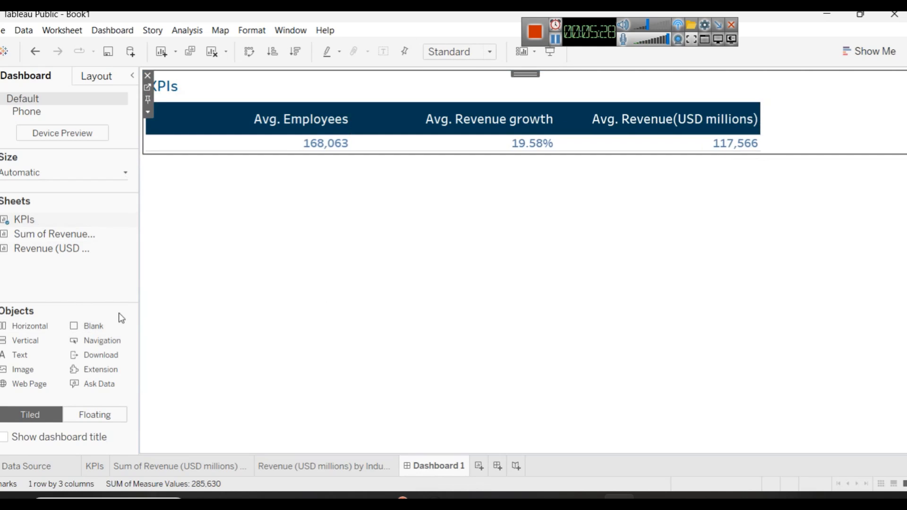
{"action": "left_click_drag", "start_coordinate": [46, 235], "coordinate": [341, 185]}
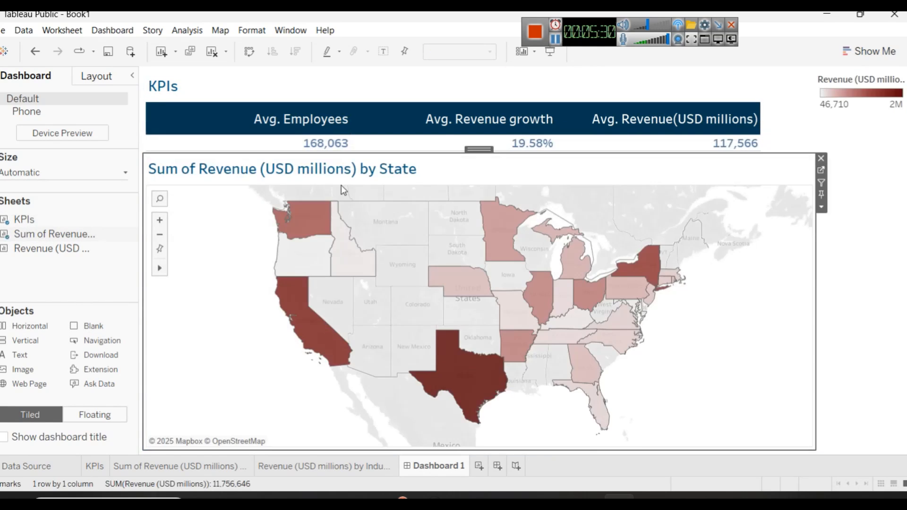
{"action": "left_click_drag", "start_coordinate": [47, 248], "coordinate": [815, 153]}
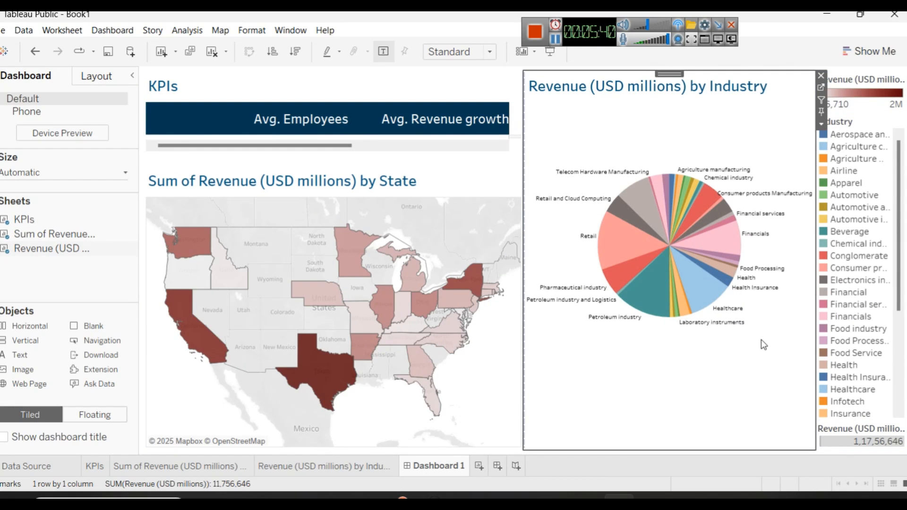
{"action": "key", "text": "ctrl+z"}
{"action": "key", "text": "ctrl+z"}
{"action": "key", "text": "ctrl+z"}
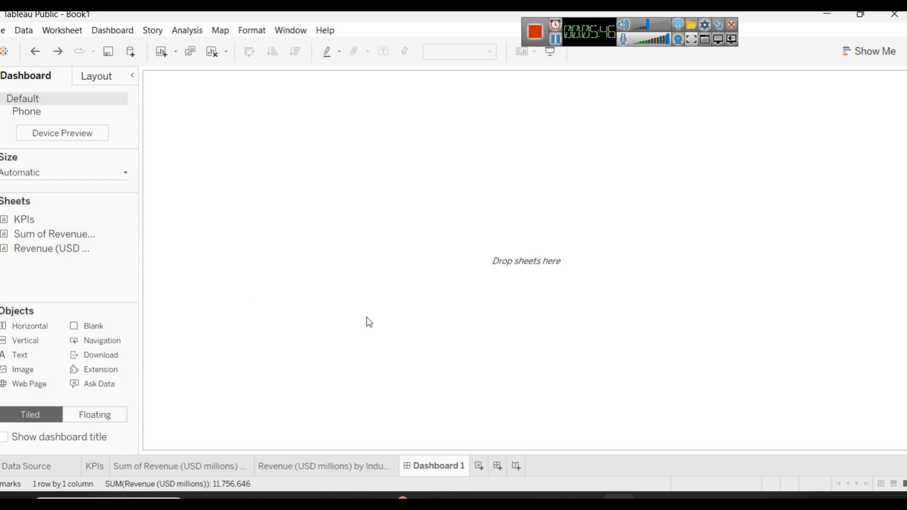
Step: Check the Power BI dashboard, return to Tableau, and chart summed Revenue (USD millions) by Name on a new worksheet, sorted descending
{"action": "left_click", "coordinate": [523, 496]}
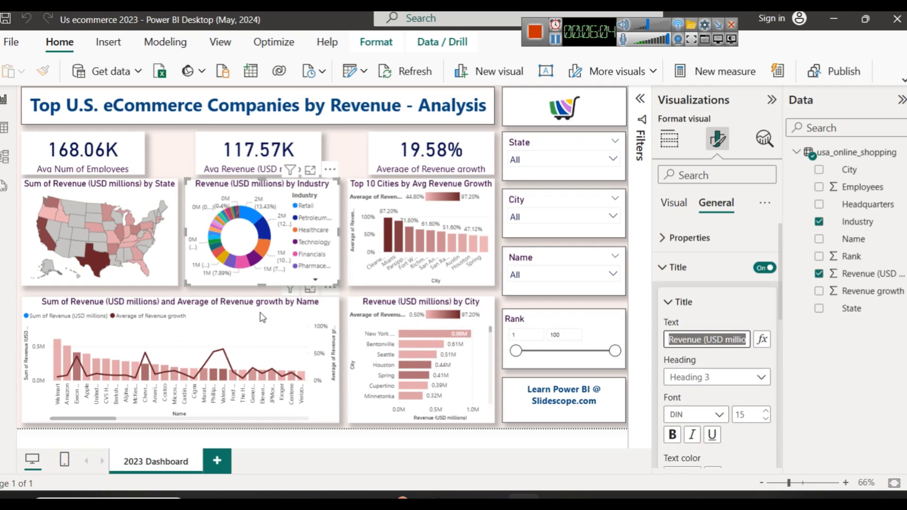
{"action": "left_click", "coordinate": [618, 498]}
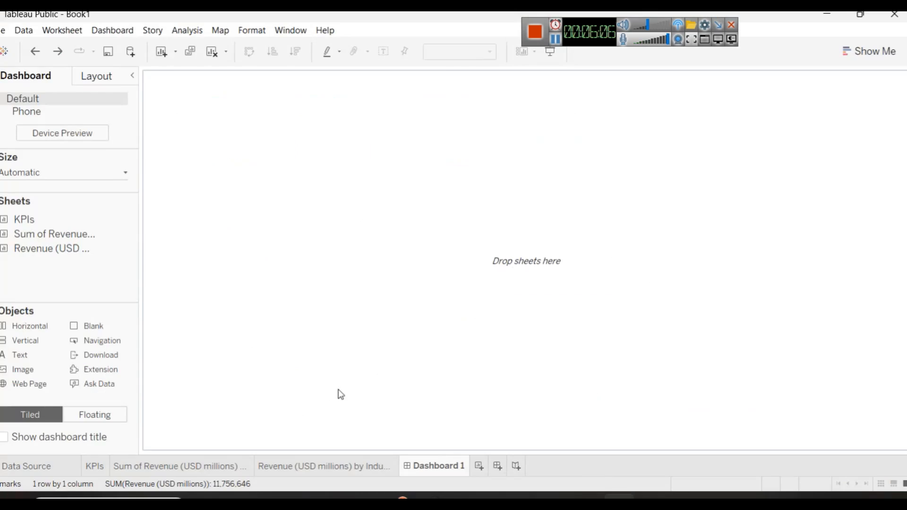
{"action": "left_click", "coordinate": [478, 465]}
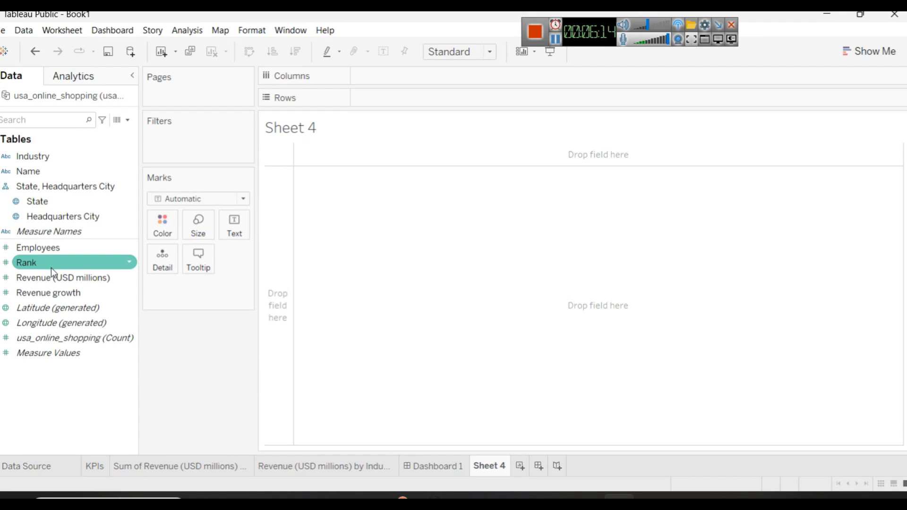
{"action": "left_click_drag", "start_coordinate": [53, 175], "coordinate": [387, 89]}
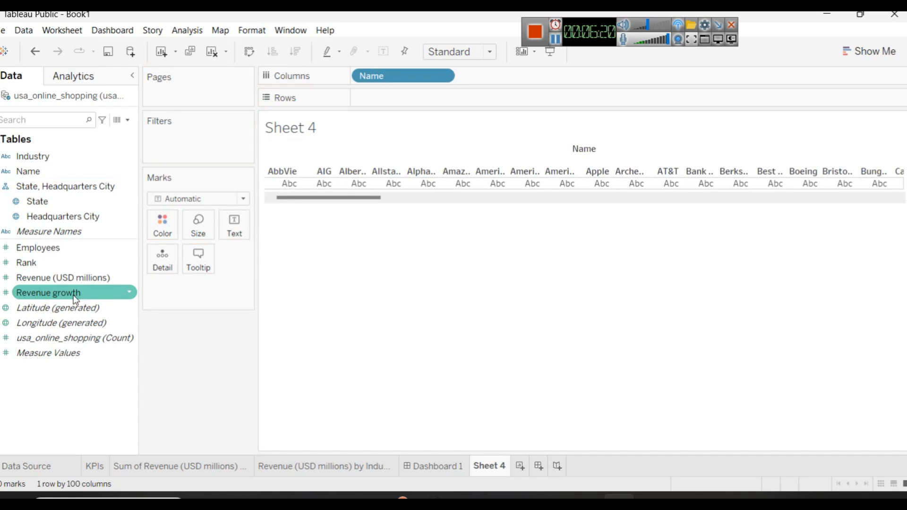
{"action": "left_click_drag", "start_coordinate": [89, 279], "coordinate": [417, 97]}
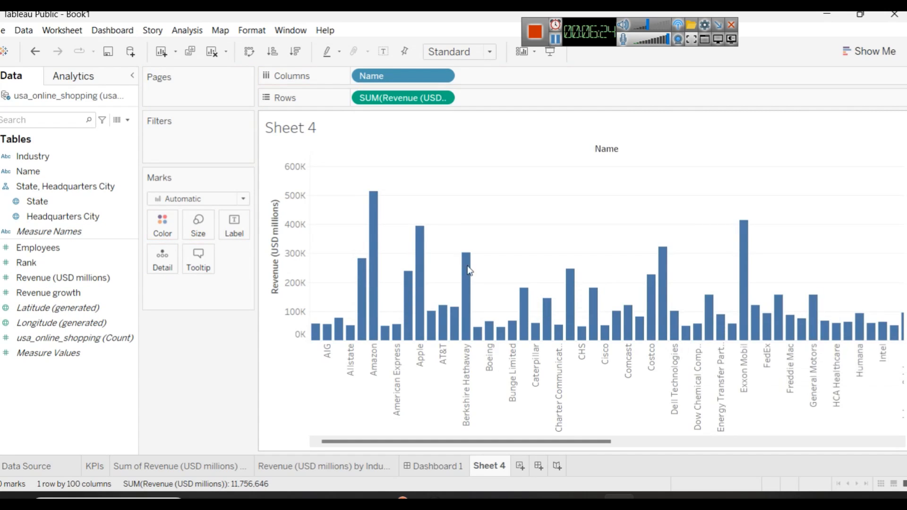
{"action": "left_click", "coordinate": [275, 194]}
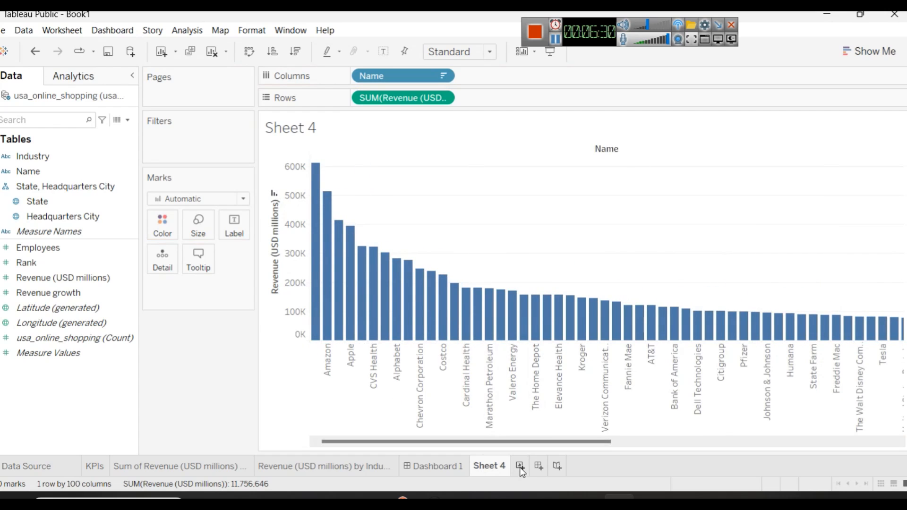
Step: Check the revenue and growth by Name chart in Power BI and add Revenue growth as a second axis to the Tableau chart
{"action": "key", "text": "alt+Tab"}
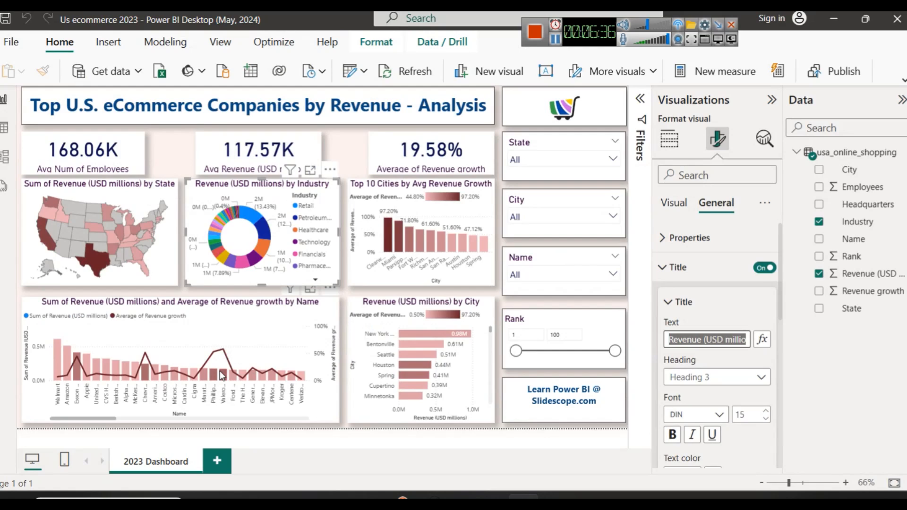
{"action": "mouse_move", "coordinate": [224, 378]}
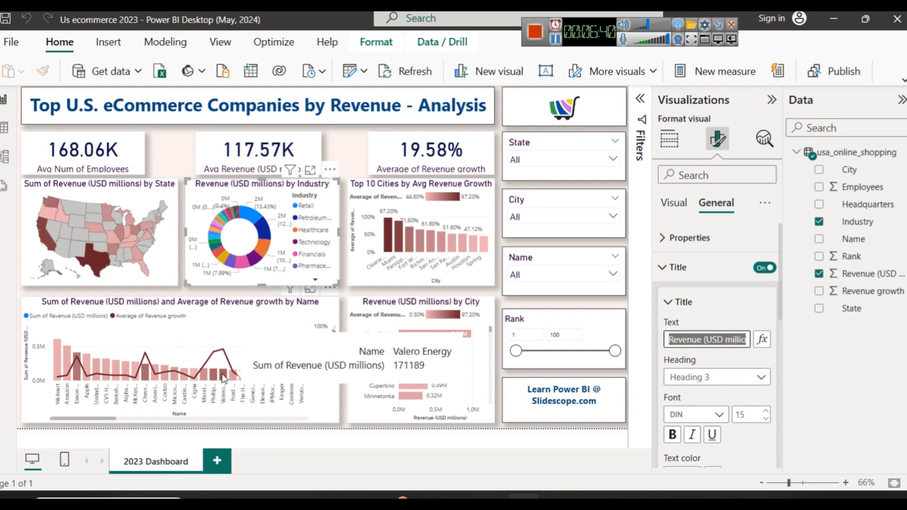
{"action": "left_click", "coordinate": [620, 500]}
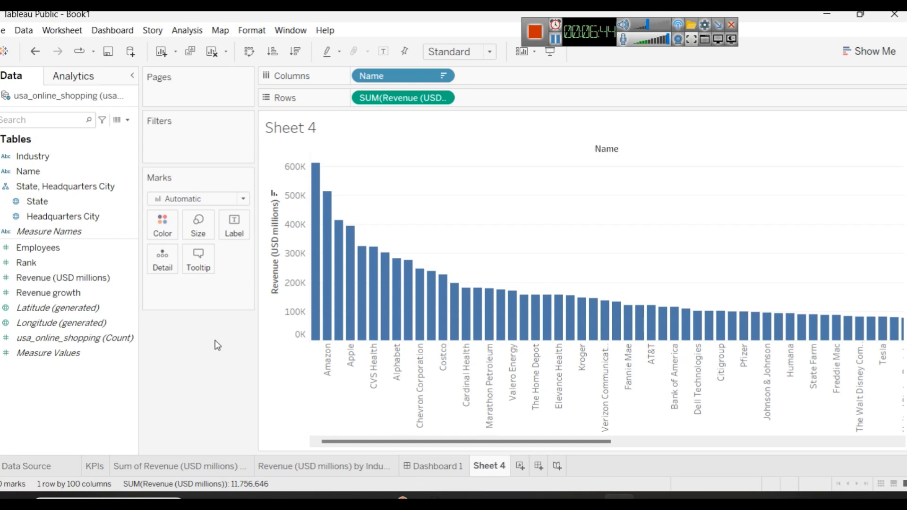
{"action": "left_click", "coordinate": [61, 294]}
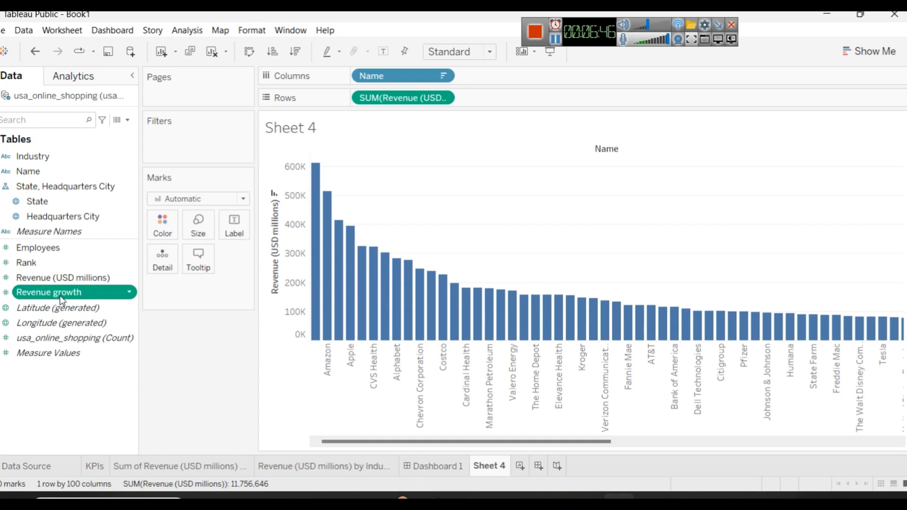
{"action": "mouse_move", "coordinate": [61, 301]}
{"action": "left_mouse_down"}
{"action": "mouse_move", "coordinate": [302, 260]}
{"action": "mouse_move", "coordinate": [725, 275]}
{"action": "mouse_move", "coordinate": [893, 257]}
{"action": "mouse_move", "coordinate": [901, 247]}
{"action": "left_mouse_up"}
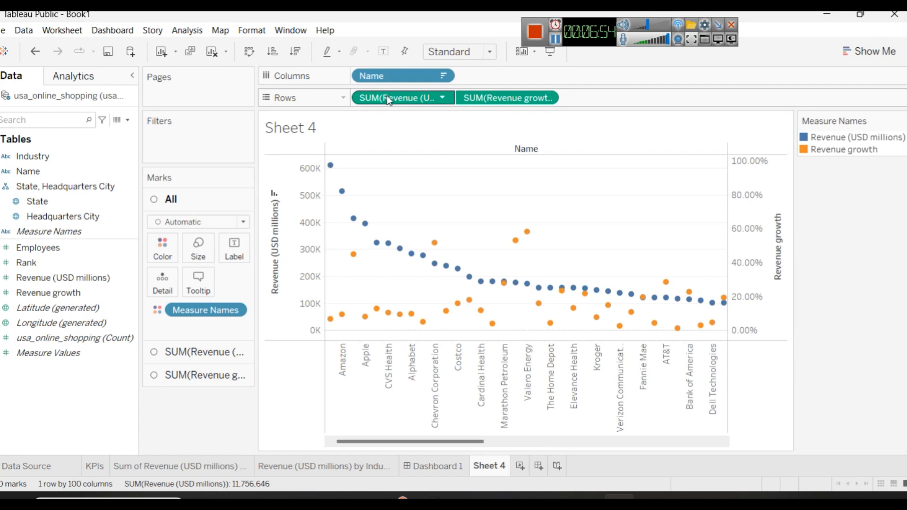
Step: Change the aggregation of Revenue growth on the second axis to Average
{"action": "left_click", "coordinate": [547, 97]}
{"action": "mouse_move", "coordinate": [571, 241]}
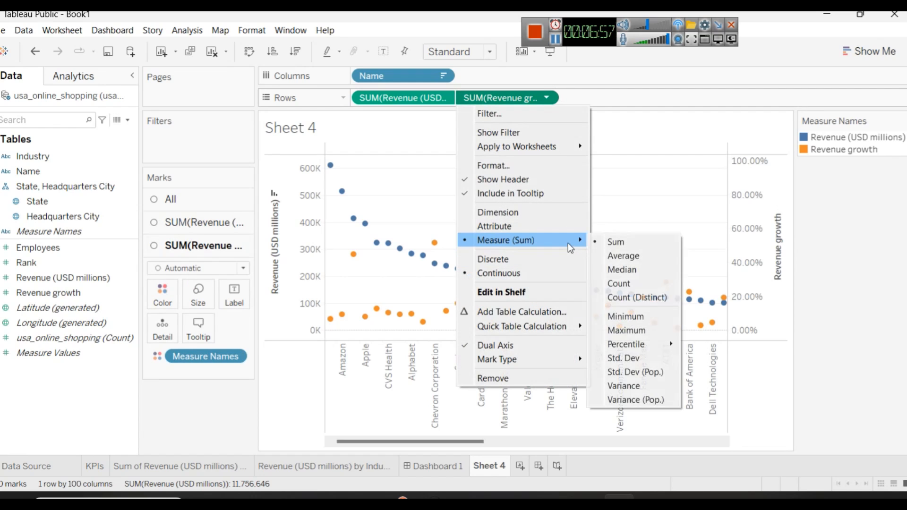
{"action": "left_click", "coordinate": [608, 255]}
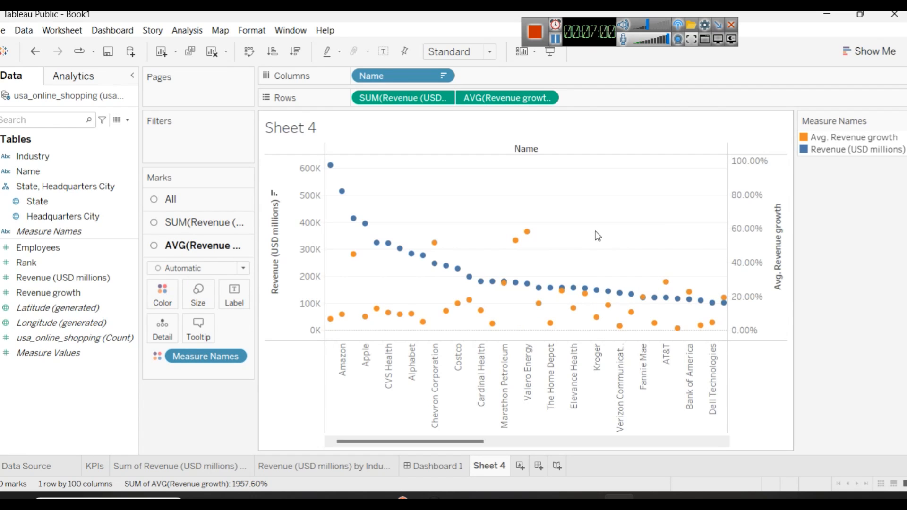
Step: Display Revenue (USD millions) as bars and average Revenue growth as a line in the chart by Name
{"action": "left_click", "coordinate": [199, 224]}
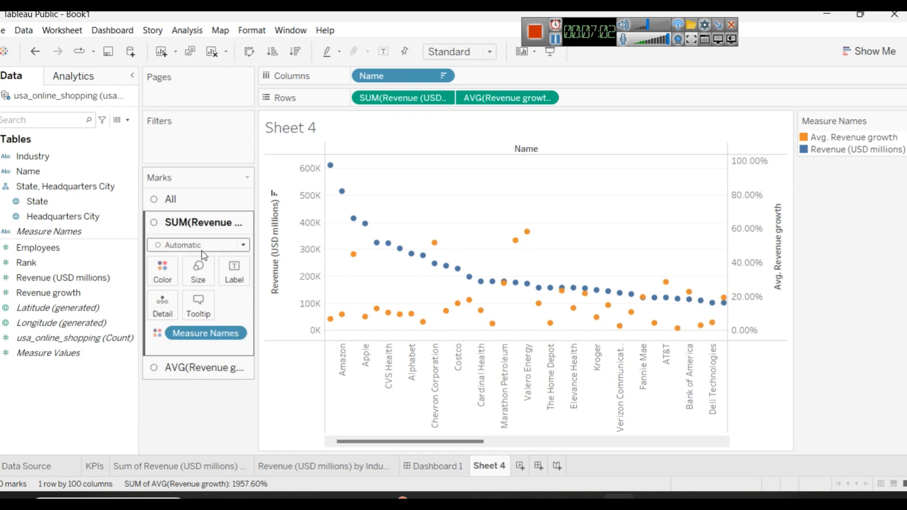
{"action": "left_click", "coordinate": [197, 245]}
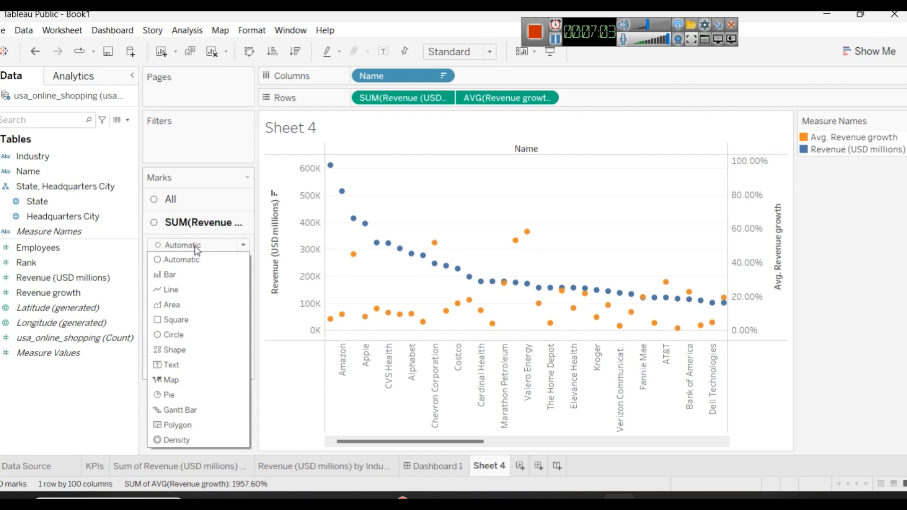
{"action": "left_click", "coordinate": [191, 274]}
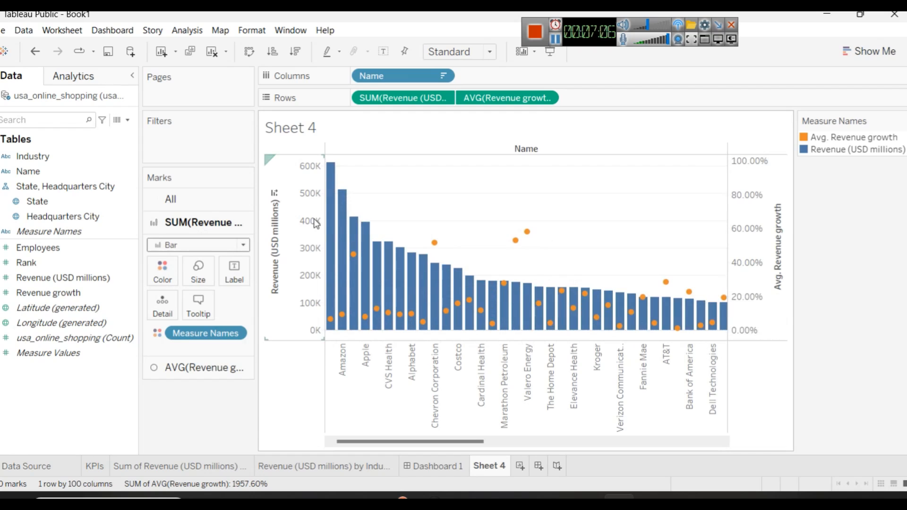
{"action": "left_click", "coordinate": [201, 367]}
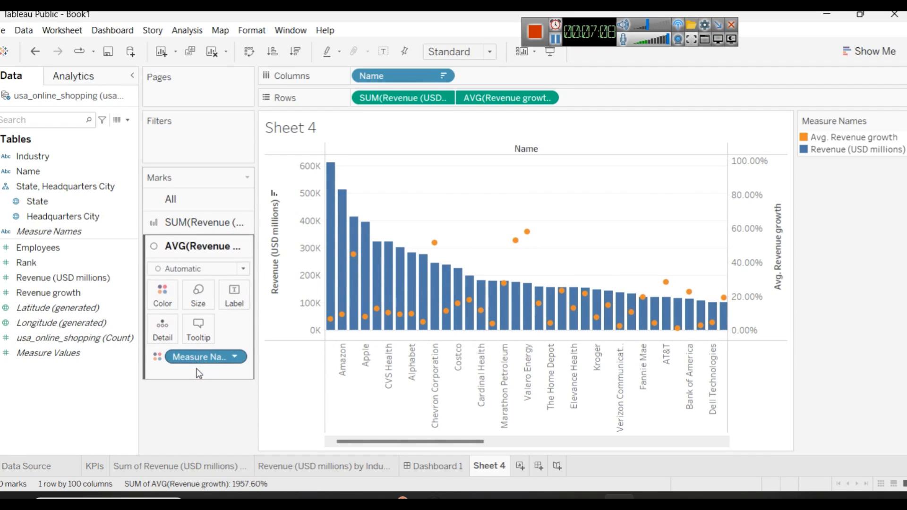
{"action": "left_click", "coordinate": [197, 268]}
{"action": "left_click", "coordinate": [182, 314]}
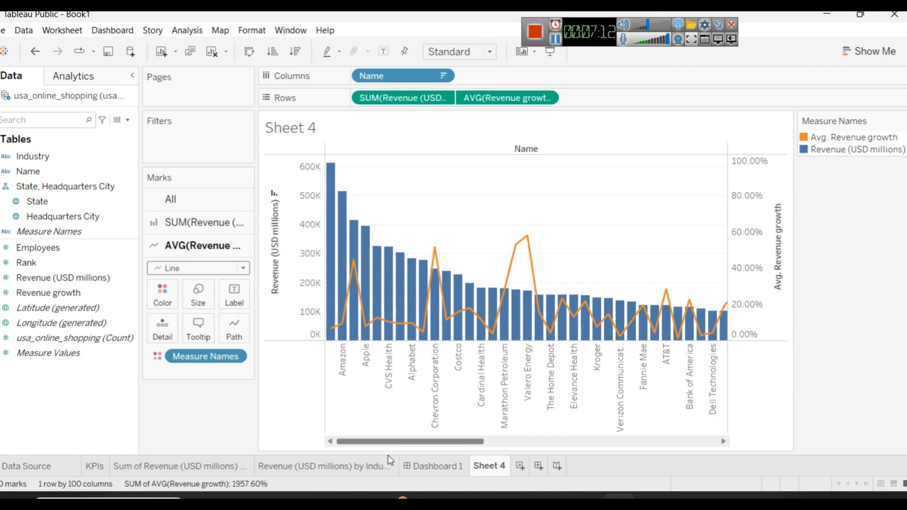
Step: Copy the chart title from Power BI and rename Sheet 4 in Tableau as Sum of Revenue (USD millions) and Average of Revenue growth by Name
{"action": "left_click", "coordinate": [520, 497]}
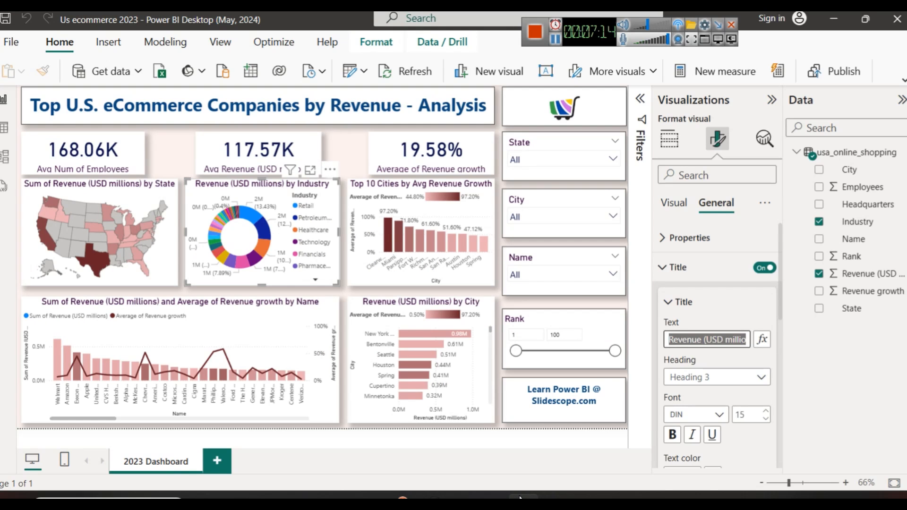
{"action": "left_click", "coordinate": [520, 498]}
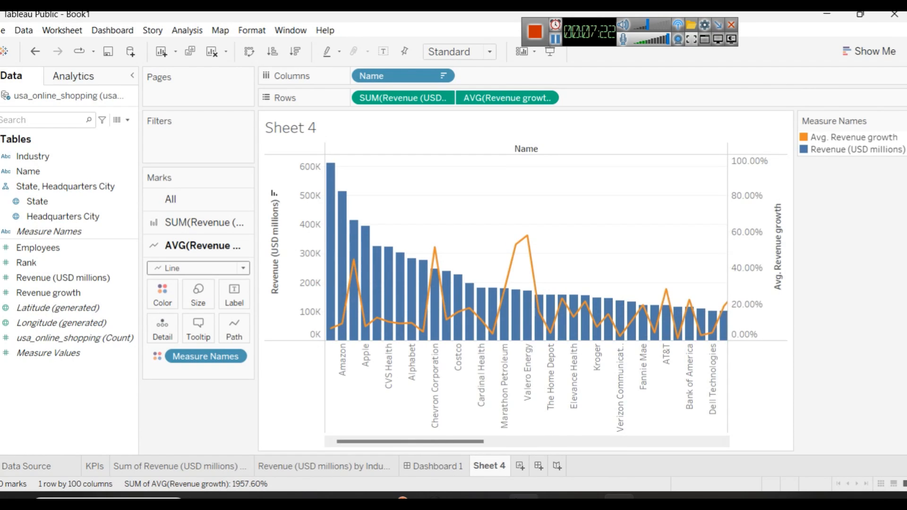
{"action": "left_click", "coordinate": [523, 497]}
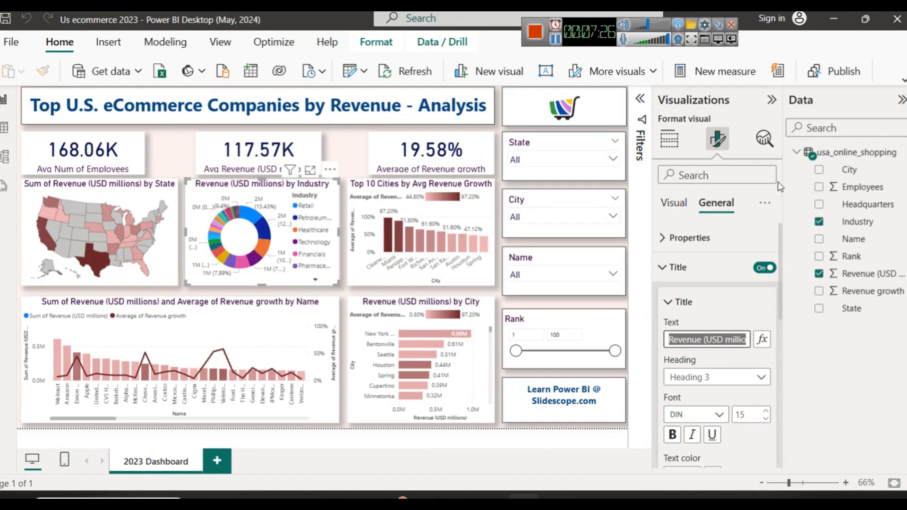
{"action": "left_click", "coordinate": [290, 318]}
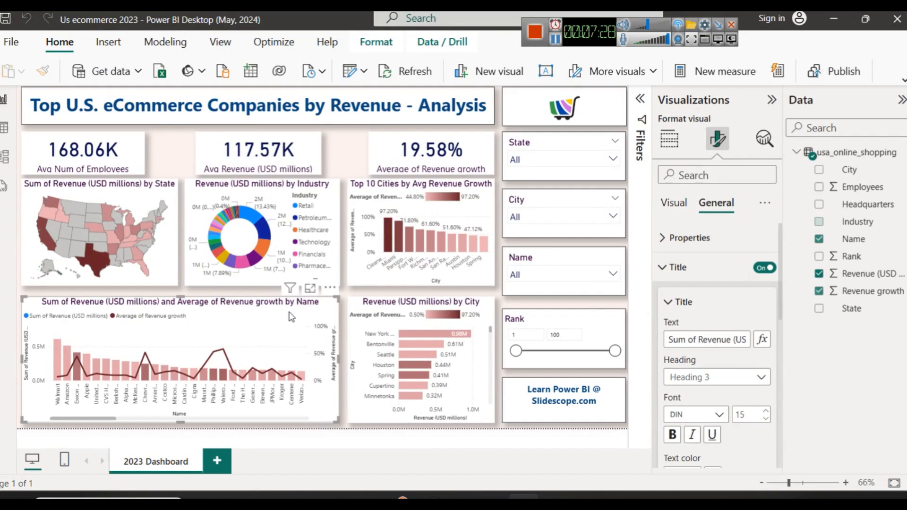
{"action": "left_click", "coordinate": [696, 341]}
{"action": "key", "text": "ctrl+c"}
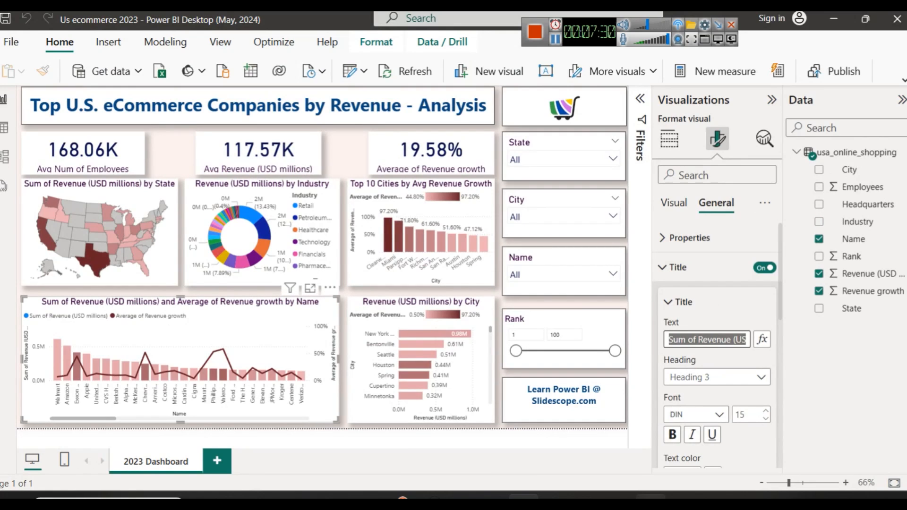
{"action": "left_click", "coordinate": [650, 496]}
{"action": "right_click", "coordinate": [490, 468]}
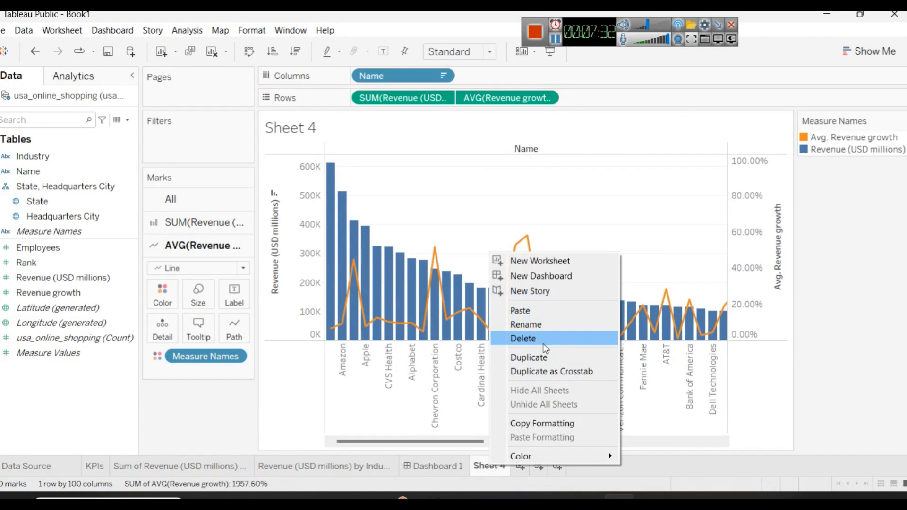
{"action": "left_click", "coordinate": [541, 328]}
{"action": "key", "text": "ctrl+v"}
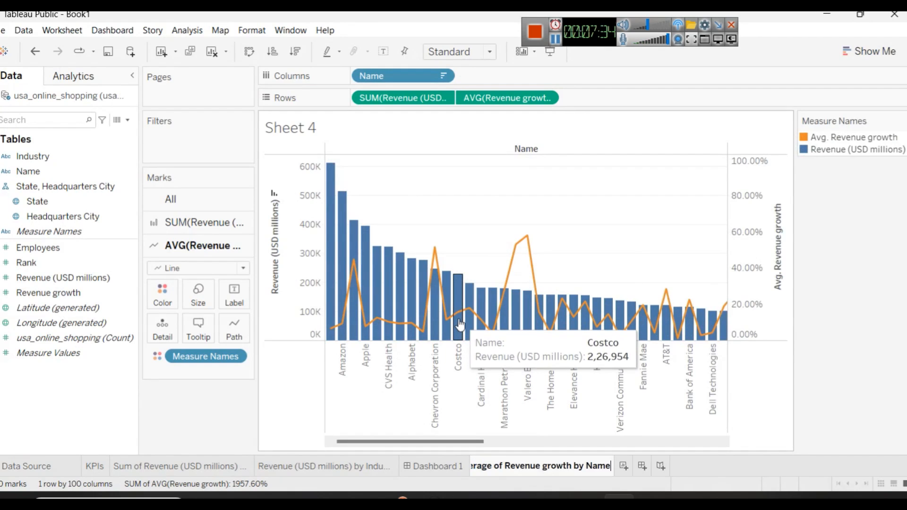
{"action": "key", "text": "Return"}
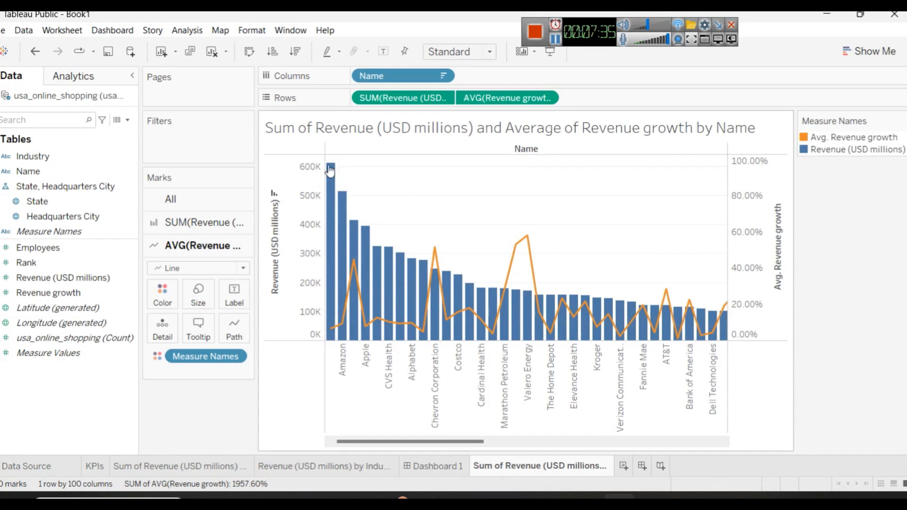
Step: Make the worksheet title bold and blue, and move the worksheet ahead of Dashboard 1
{"action": "double_click", "coordinate": [389, 127]}
{"action": "key", "text": "ctrl+a"}
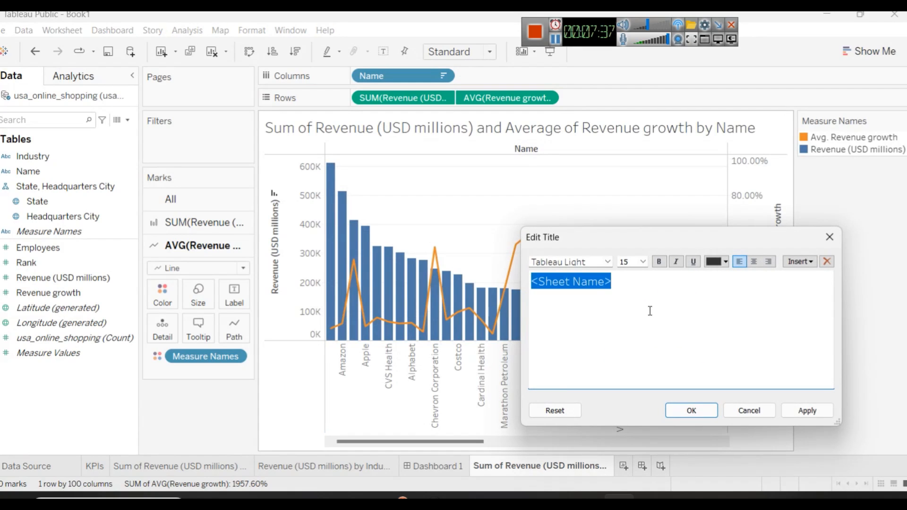
{"action": "left_click", "coordinate": [710, 267]}
{"action": "left_click", "coordinate": [712, 341]}
{"action": "left_click", "coordinate": [660, 261]}
{"action": "left_click", "coordinate": [803, 409]}
{"action": "left_click", "coordinate": [690, 410]}
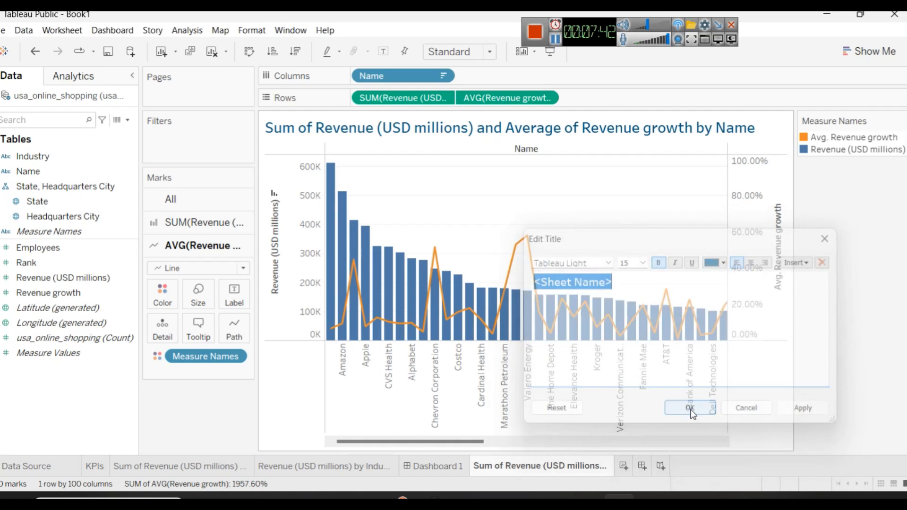
{"action": "left_click_drag", "start_coordinate": [502, 465], "coordinate": [420, 471]}
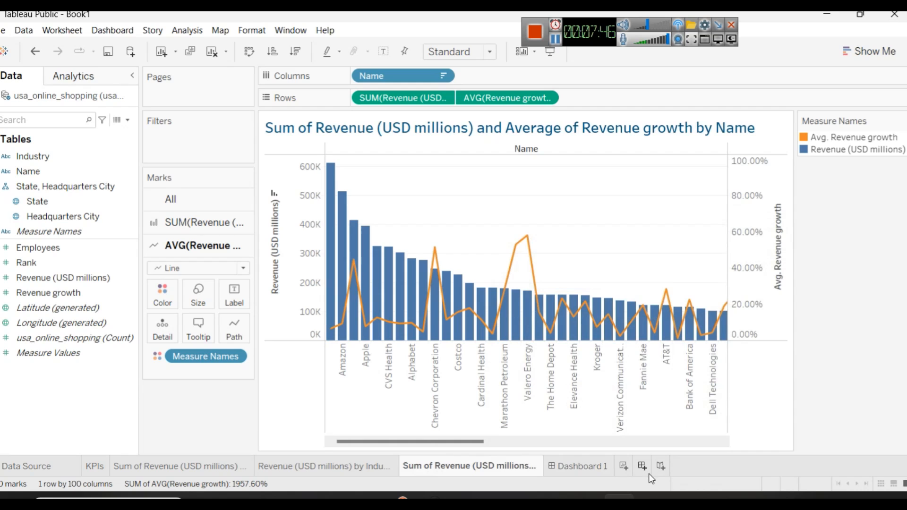
{"action": "left_click", "coordinate": [527, 497]}
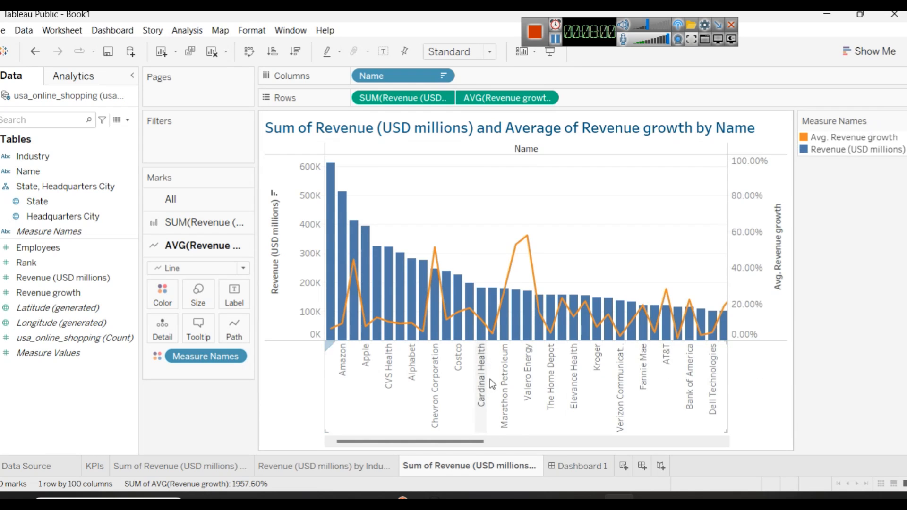
{"action": "left_click", "coordinate": [601, 469]}
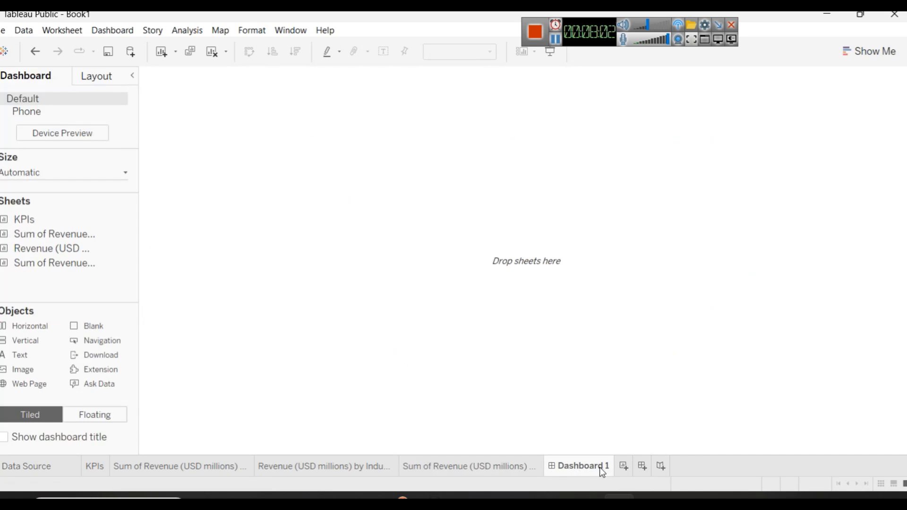
{"action": "left_click", "coordinate": [620, 466]}
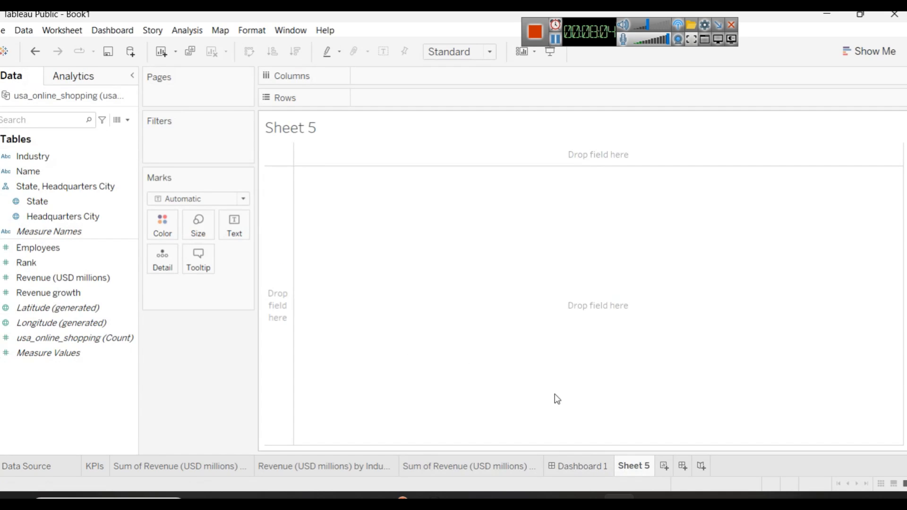
Step: Duplicate the revenue and growth by Name worksheet, delete the empty Sheet 5, and open the duplicate
{"action": "right_click", "coordinate": [468, 465]}
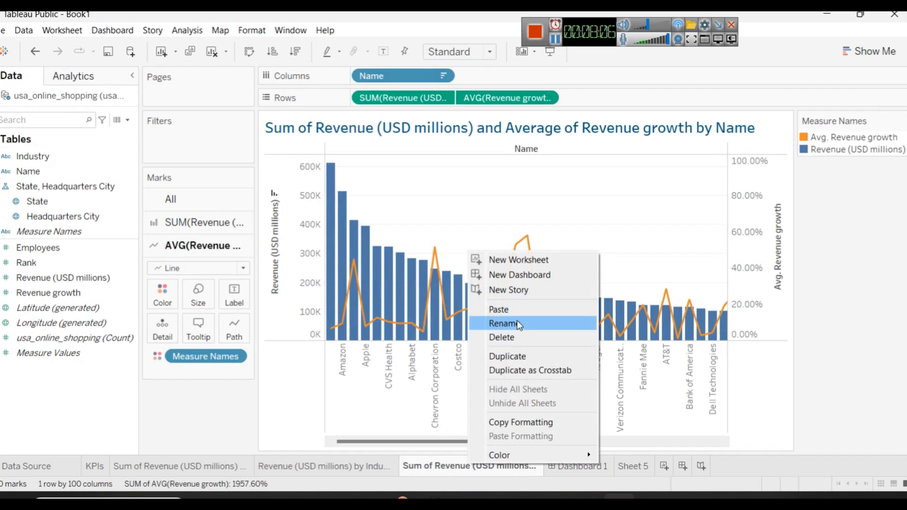
{"action": "left_click", "coordinate": [528, 355]}
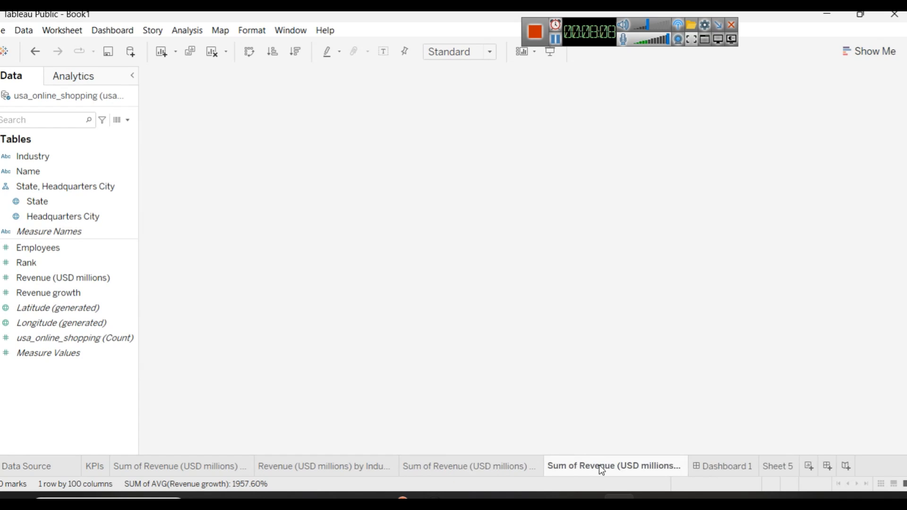
{"action": "left_click", "coordinate": [789, 467]}
{"action": "right_click", "coordinate": [790, 466]}
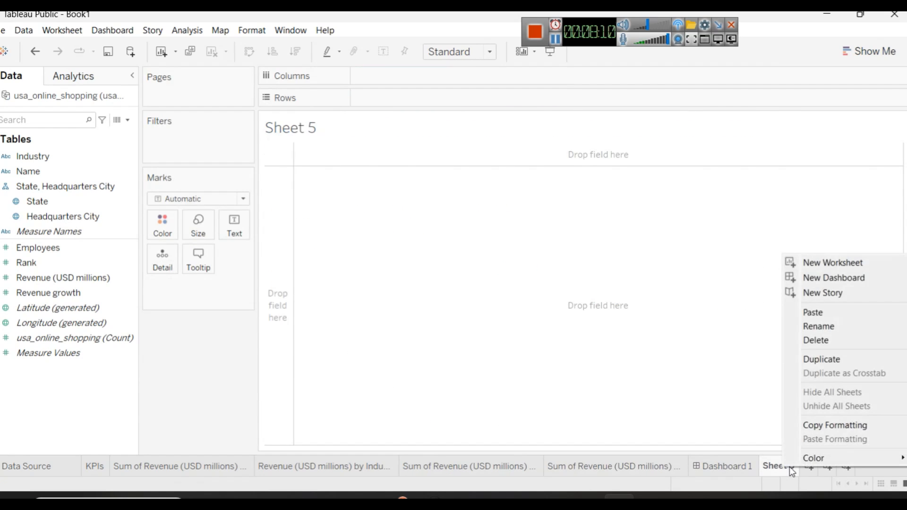
{"action": "left_click", "coordinate": [822, 341]}
{"action": "left_click", "coordinate": [633, 466]}
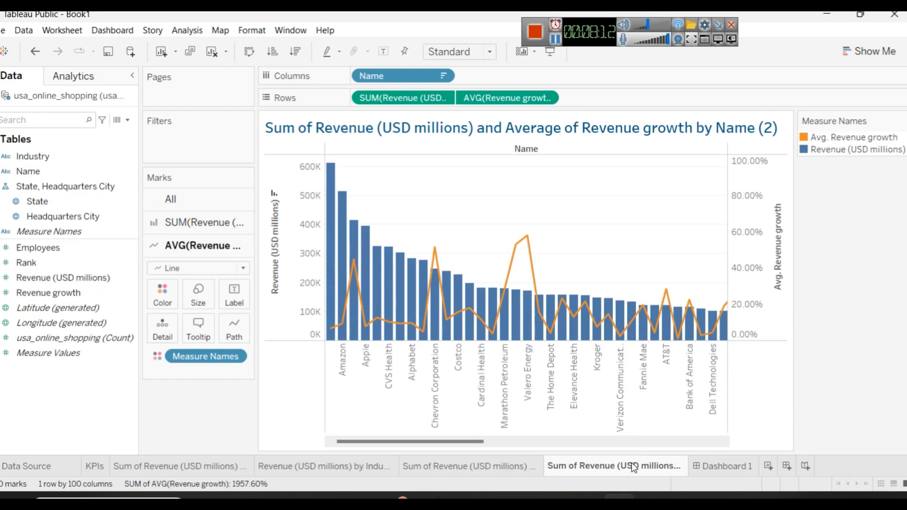
Step: Check the revenue by city chart in Power BI, return to Tableau, and rename the duplicate worksheet as Revenue (USD millions) by City
{"action": "left_click", "coordinate": [523, 500]}
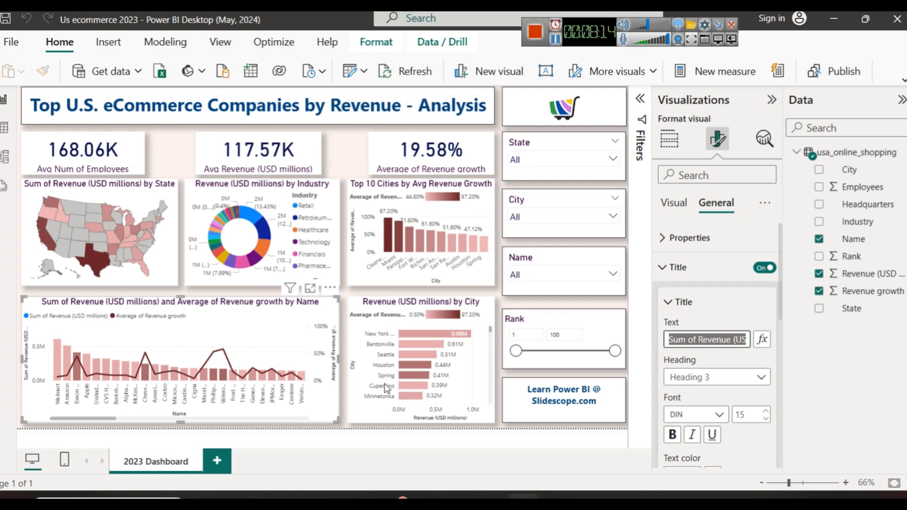
{"action": "left_click", "coordinate": [373, 314]}
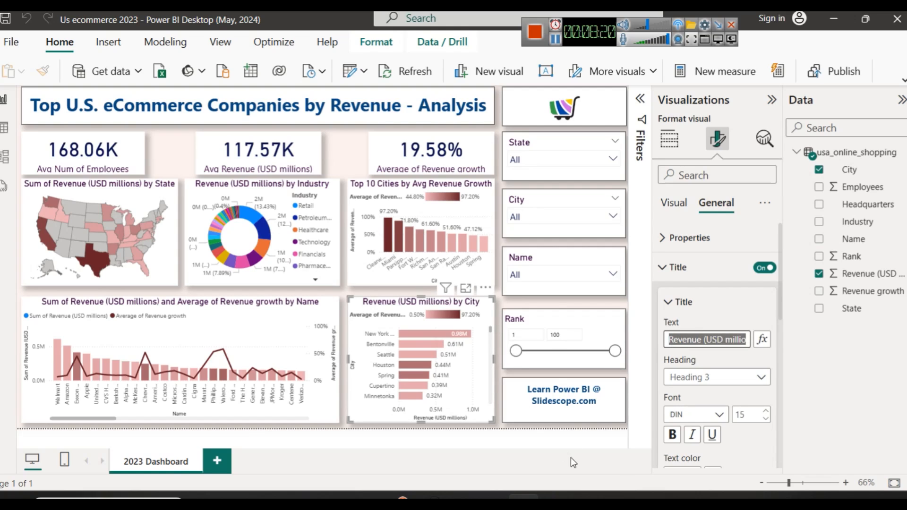
{"action": "left_click", "coordinate": [619, 496]}
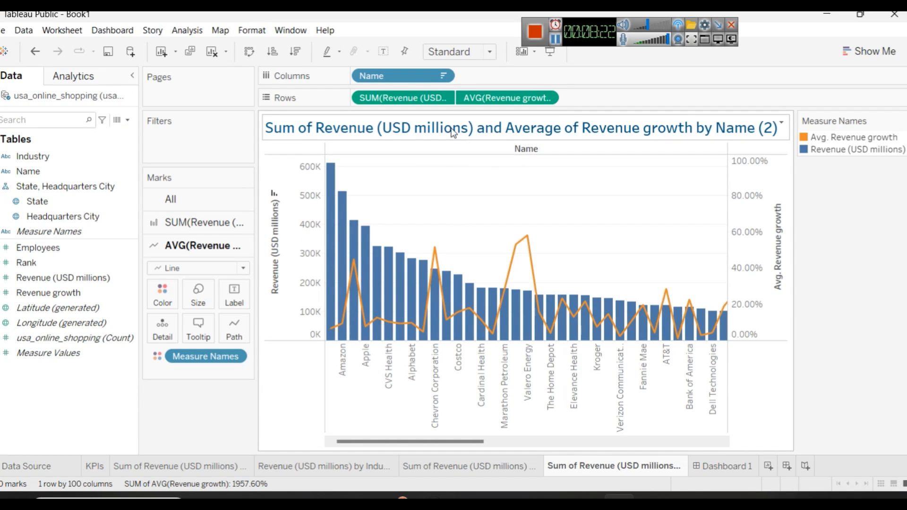
{"action": "right_click", "coordinate": [603, 456]}
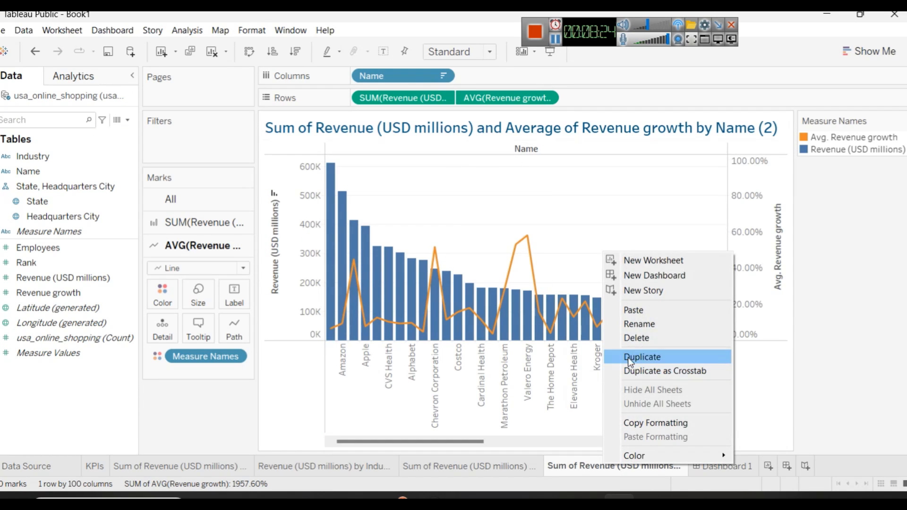
{"action": "left_click", "coordinate": [637, 325]}
{"action": "type", "text": "Revenue (USD millions) by City"}
{"action": "key", "text": "Return"}
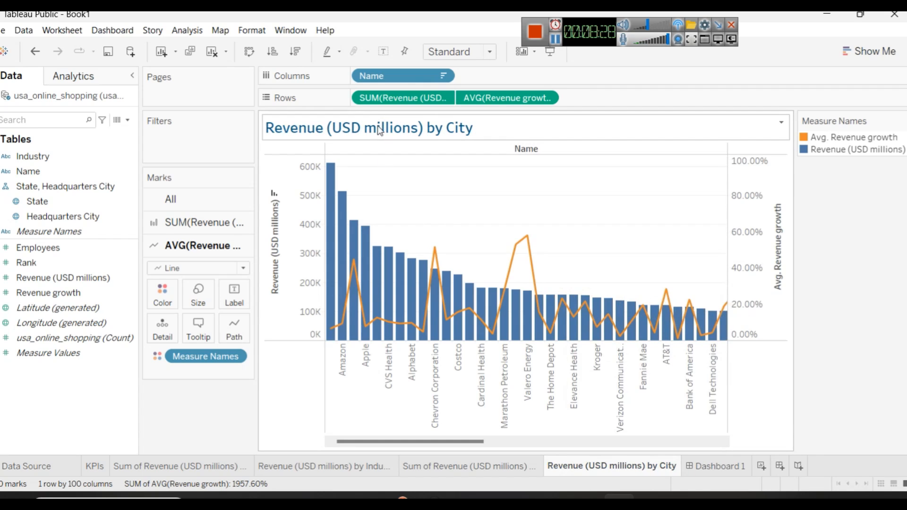
Step: Replace Name and average Revenue growth with Headquarters City, and turn the revenue chart into a symbol map
{"action": "left_click_drag", "start_coordinate": [489, 96], "coordinate": [153, 189]}
{"action": "left_click_drag", "start_coordinate": [418, 76], "coordinate": [113, 236]}
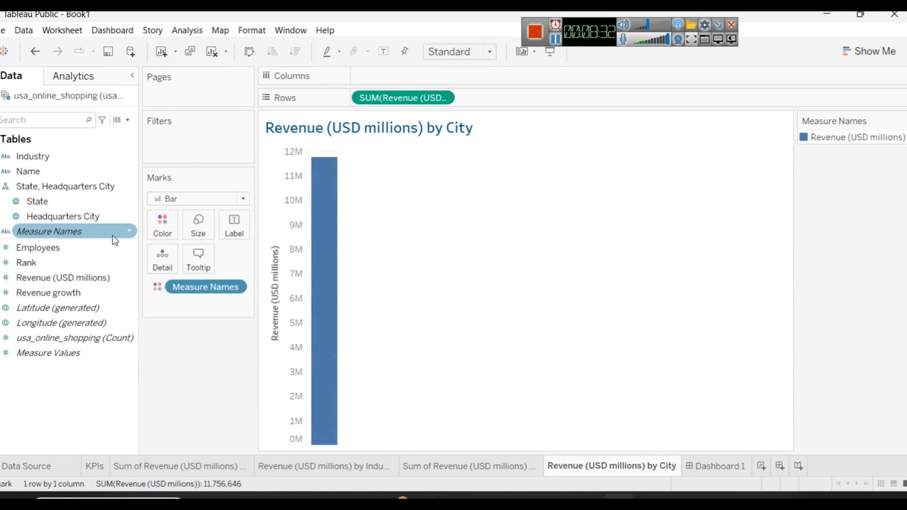
{"action": "left_click_drag", "start_coordinate": [58, 216], "coordinate": [409, 80]}
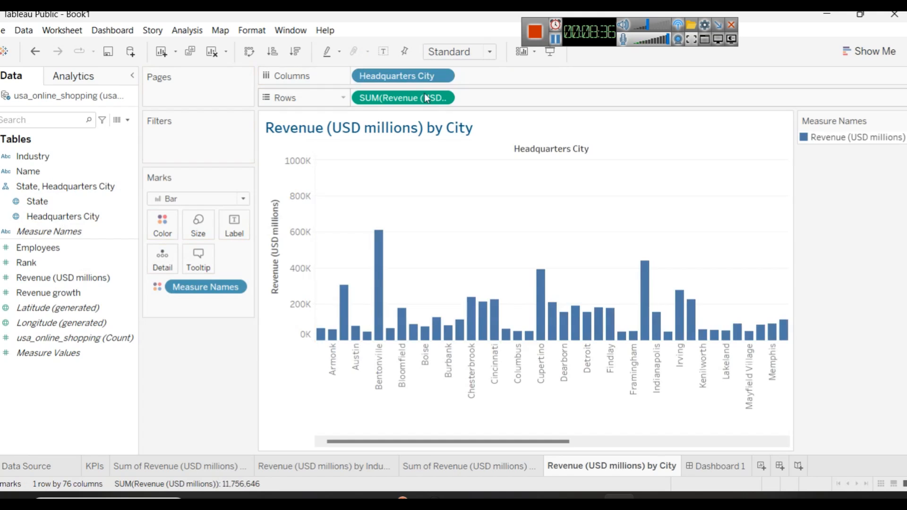
{"action": "left_click", "coordinate": [867, 51]}
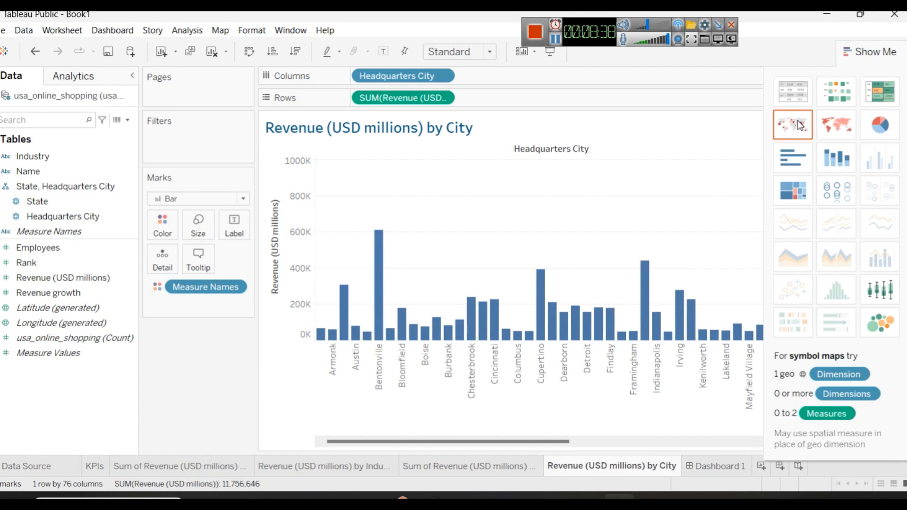
{"action": "left_click", "coordinate": [800, 125]}
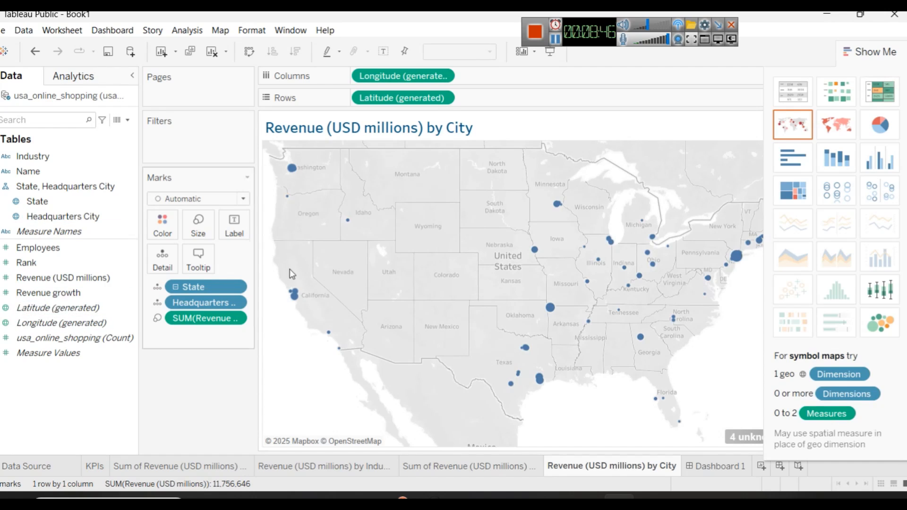
Step: Label the marks on the Revenue by City symbol map with Revenue (USD millions)
{"action": "left_click", "coordinate": [34, 310]}
{"action": "left_click", "coordinate": [48, 299]}
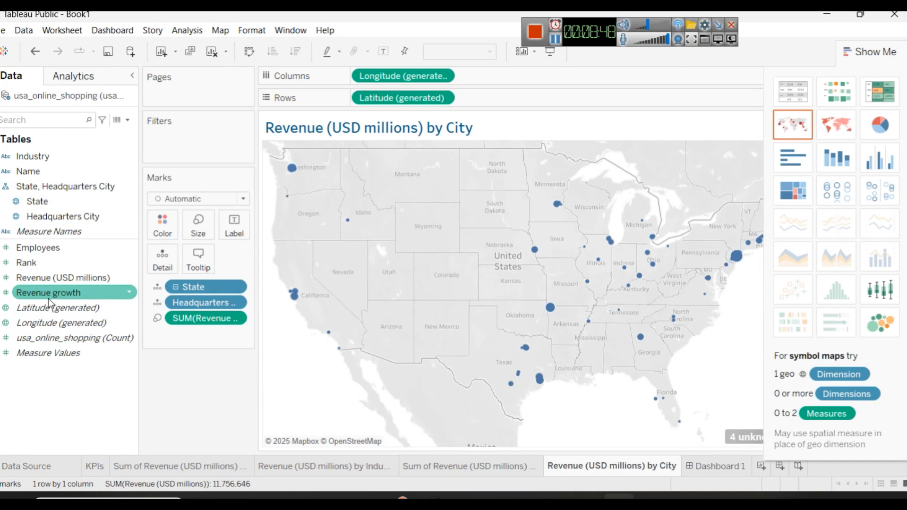
{"action": "left_click_drag", "start_coordinate": [70, 277], "coordinate": [252, 234]}
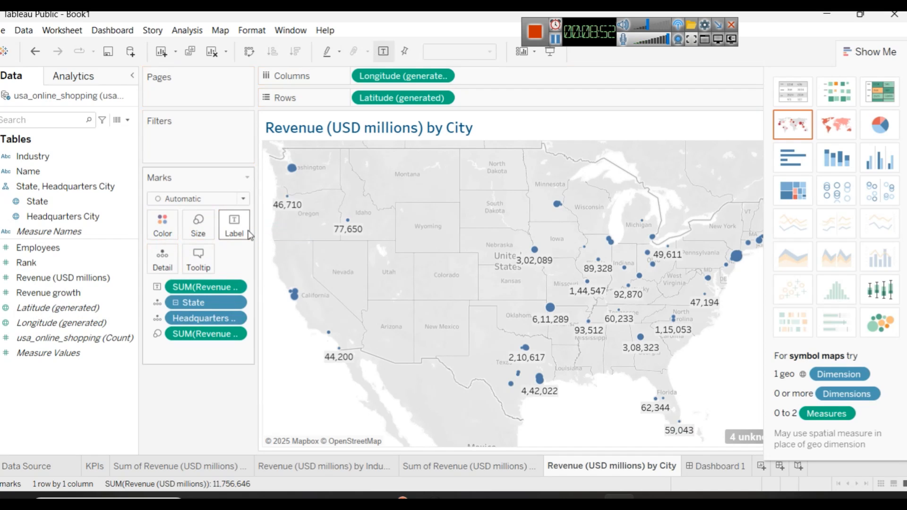
Step: Colour the city map marks dark red with the custom colour #6f0000
{"action": "left_click", "coordinate": [162, 225]}
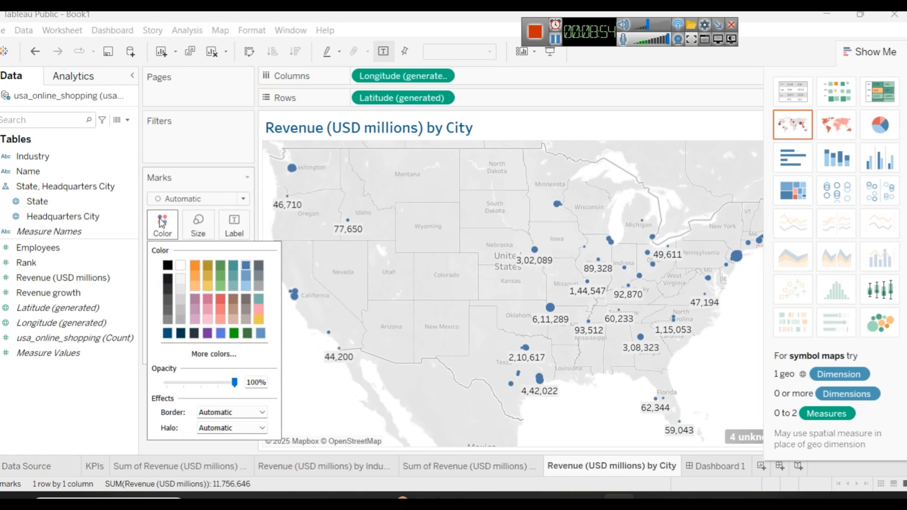
{"action": "left_click", "coordinate": [218, 300]}
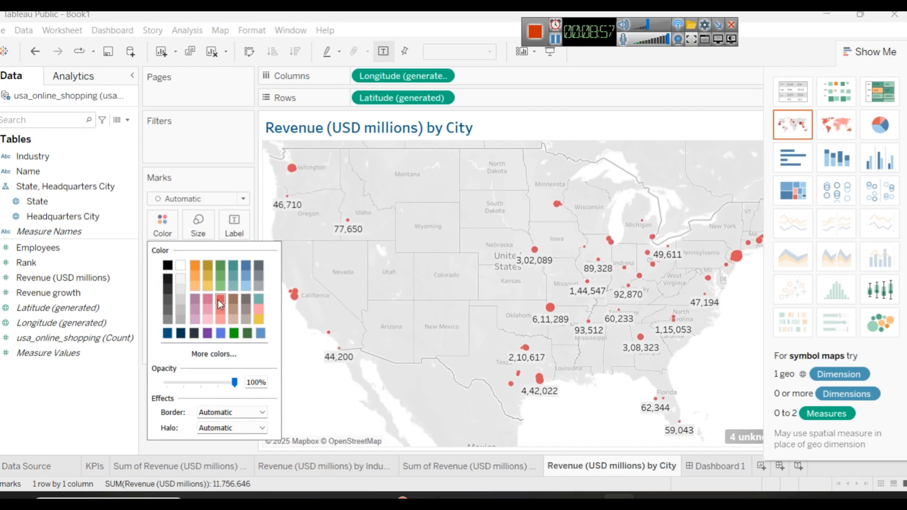
{"action": "left_click", "coordinate": [222, 354]}
{"action": "left_click", "coordinate": [328, 163]}
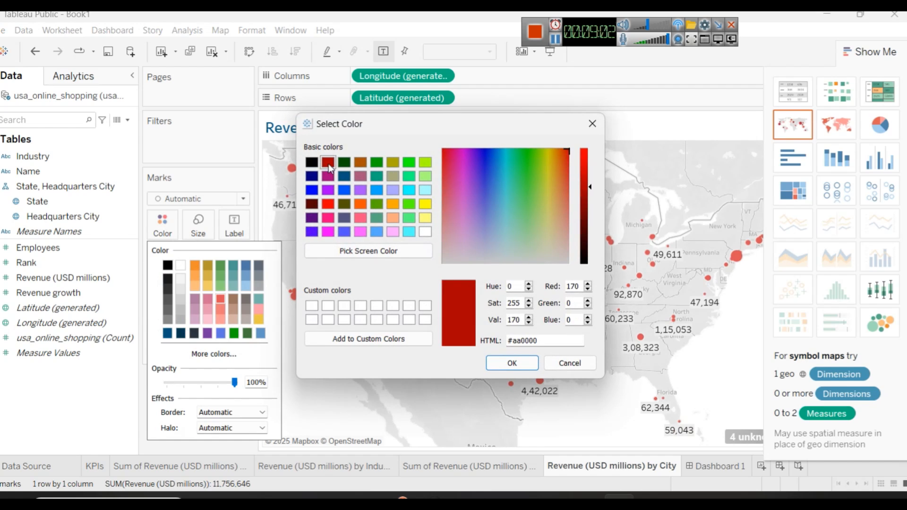
{"action": "left_click_drag", "start_coordinate": [589, 243], "coordinate": [588, 216]}
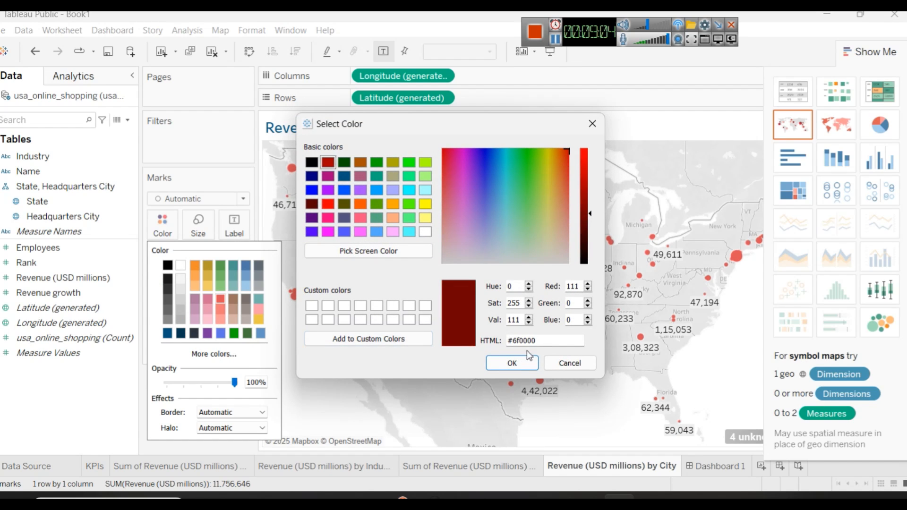
{"action": "left_click", "coordinate": [517, 363]}
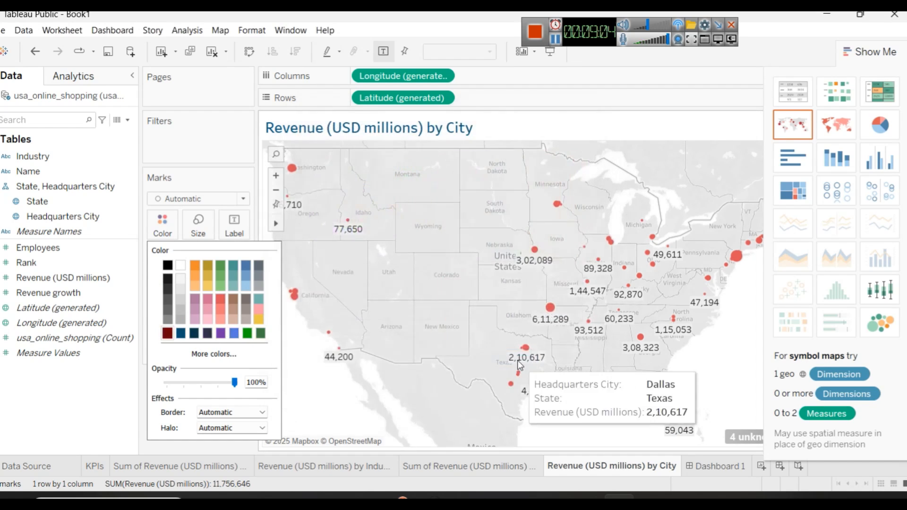
{"action": "left_click", "coordinate": [858, 60]}
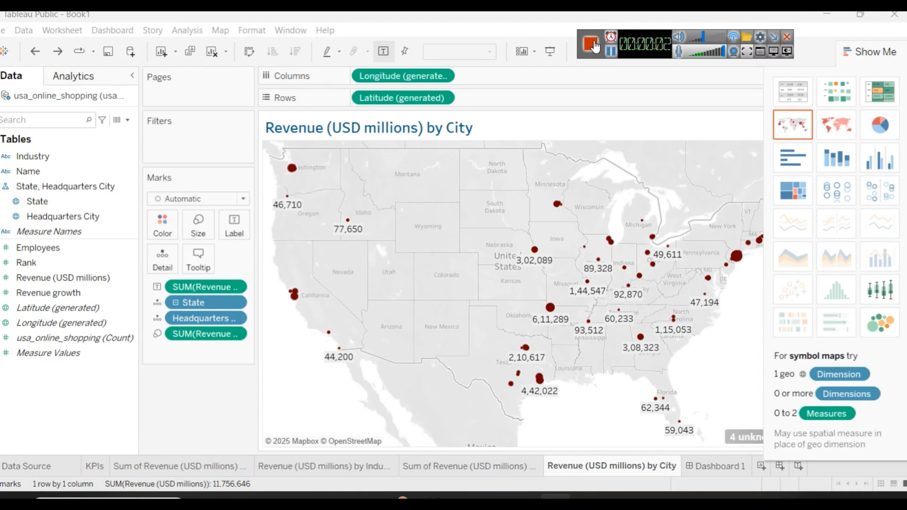
Step: Remove State and turn the city map into a horizontal bar chart sorted by descending revenue
{"action": "left_click", "coordinate": [177, 306]}
{"action": "left_click_drag", "start_coordinate": [193, 303], "coordinate": [285, 346]}
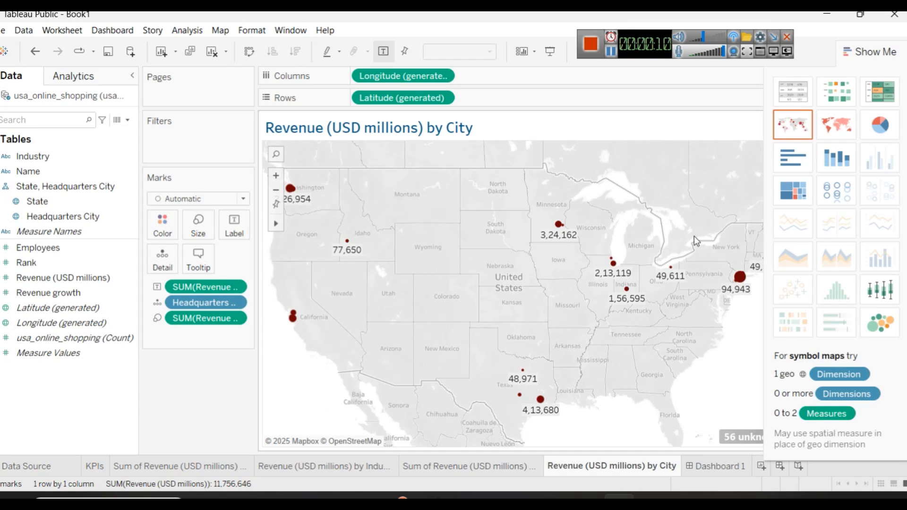
{"action": "left_click", "coordinate": [784, 163]}
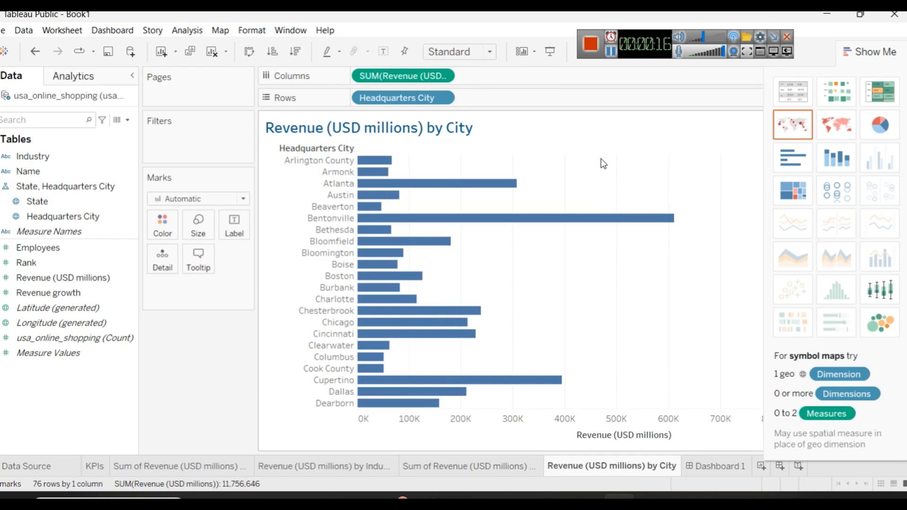
{"action": "left_click", "coordinate": [622, 150]}
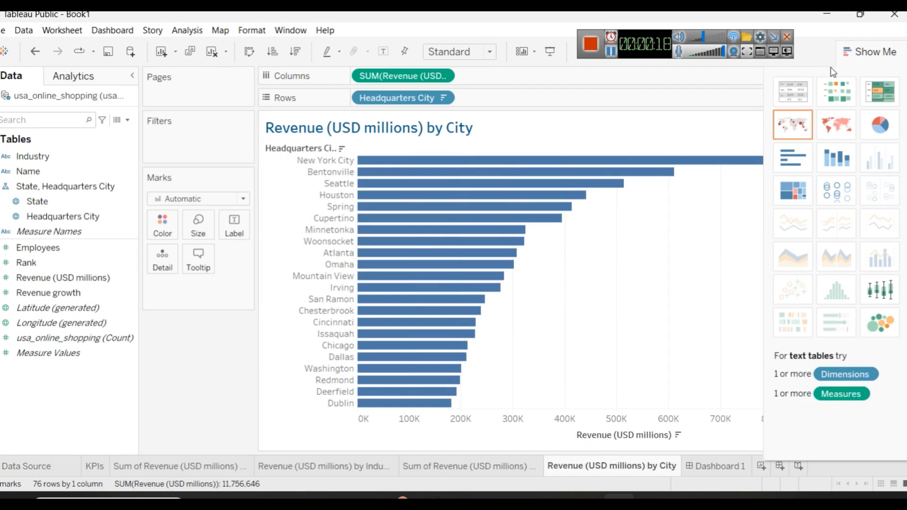
{"action": "left_click", "coordinate": [879, 56]}
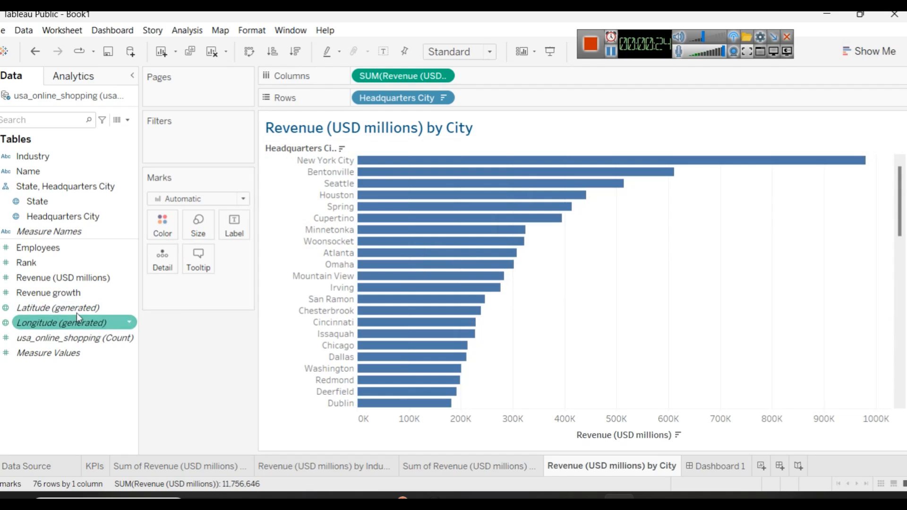
Step: Label the city bars with Revenue (USD millions) and make the label text green
{"action": "left_click_drag", "start_coordinate": [71, 278], "coordinate": [241, 235]}
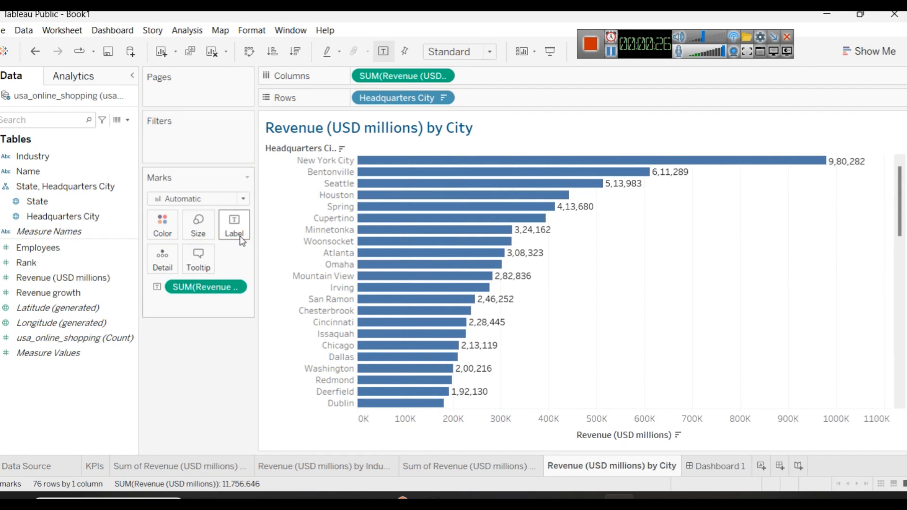
{"action": "left_click", "coordinate": [239, 235]}
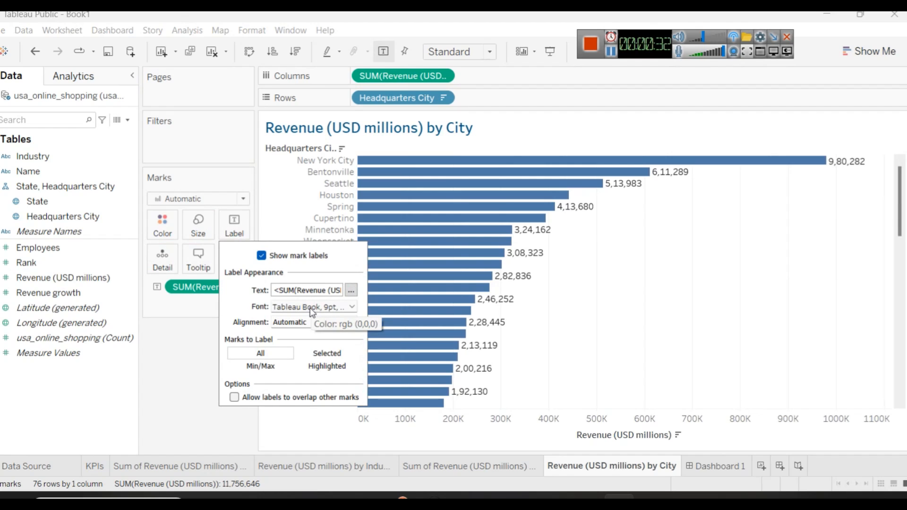
{"action": "left_click", "coordinate": [306, 324]}
{"action": "left_click", "coordinate": [306, 324]}
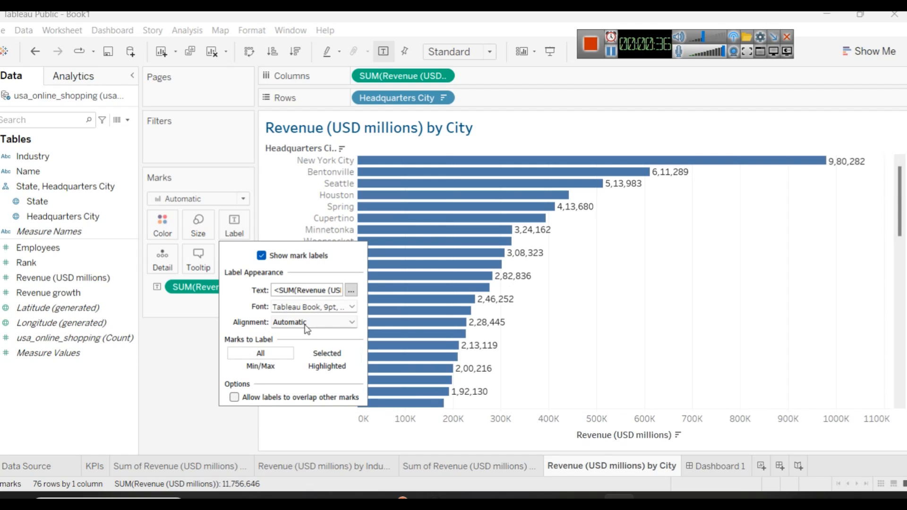
{"action": "left_click", "coordinate": [350, 291]}
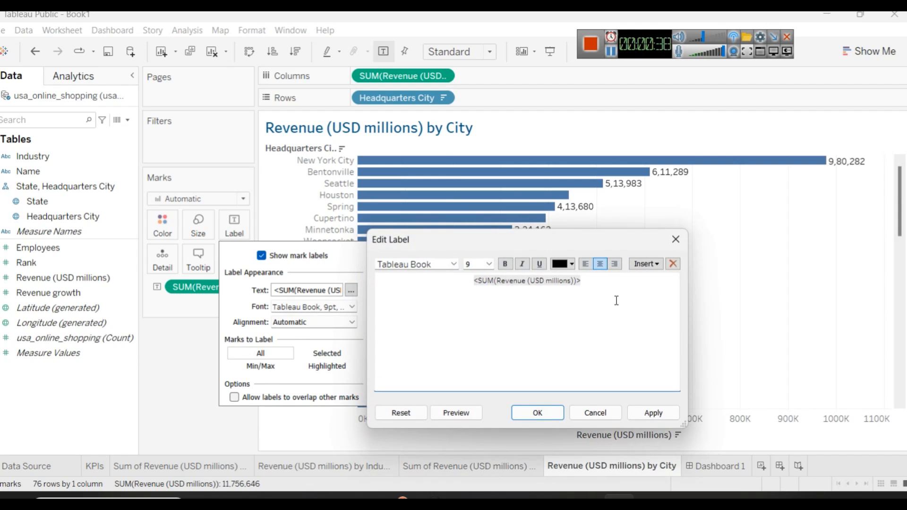
{"action": "key", "text": "ctrl+a"}
{"action": "left_click", "coordinate": [571, 264]}
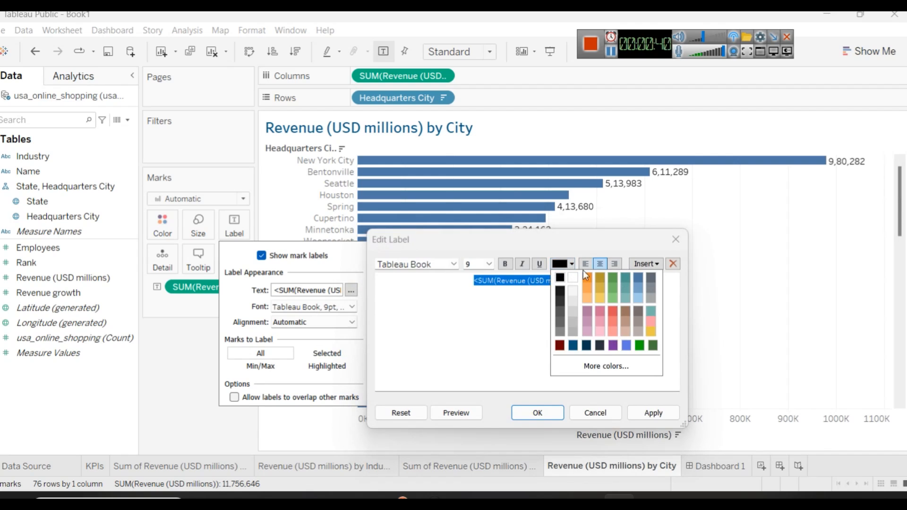
{"action": "left_click", "coordinate": [649, 332]}
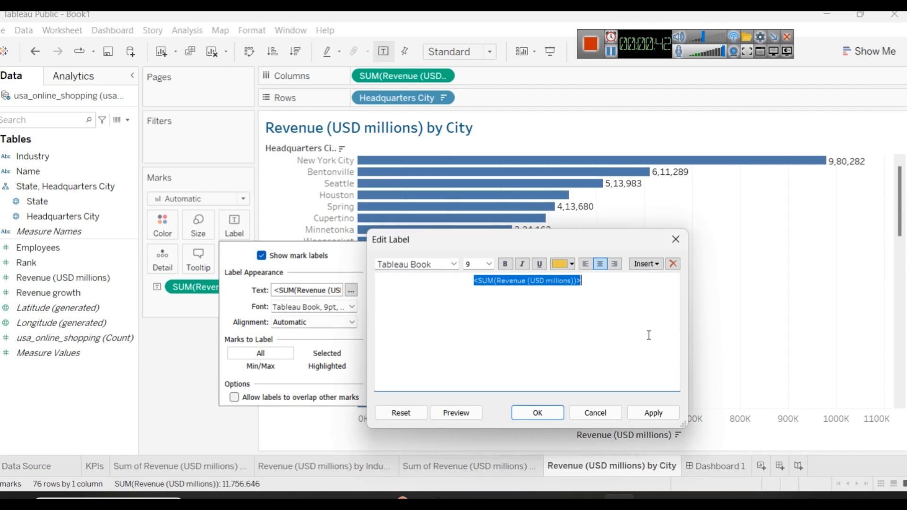
{"action": "left_click", "coordinate": [572, 264]}
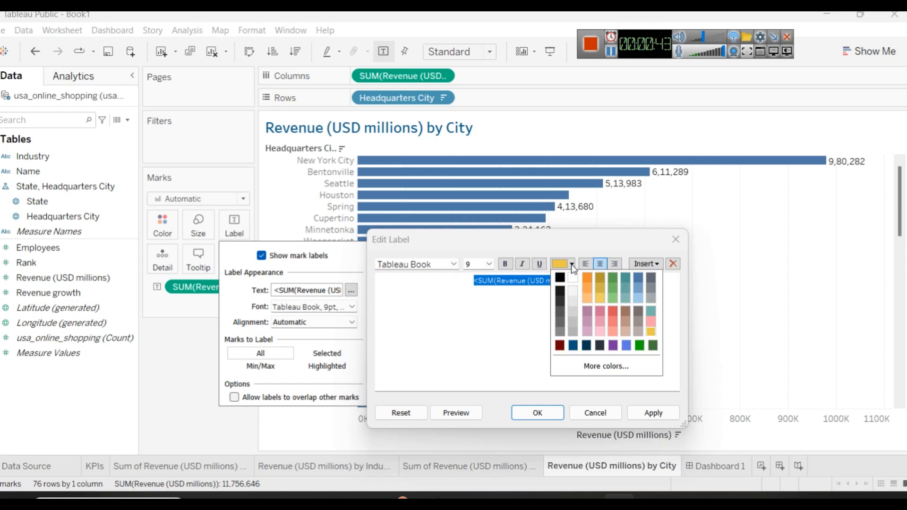
{"action": "left_click", "coordinate": [612, 280]}
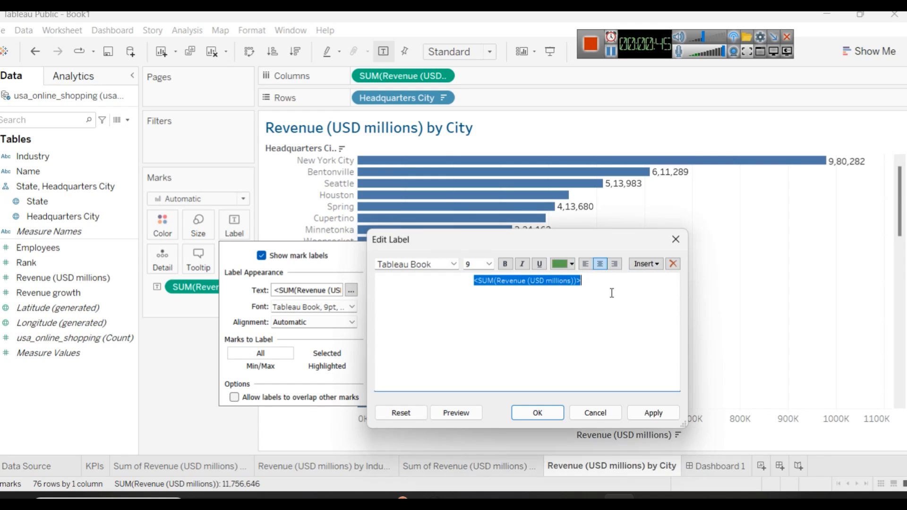
{"action": "left_click", "coordinate": [653, 414]}
{"action": "left_click", "coordinate": [541, 416]}
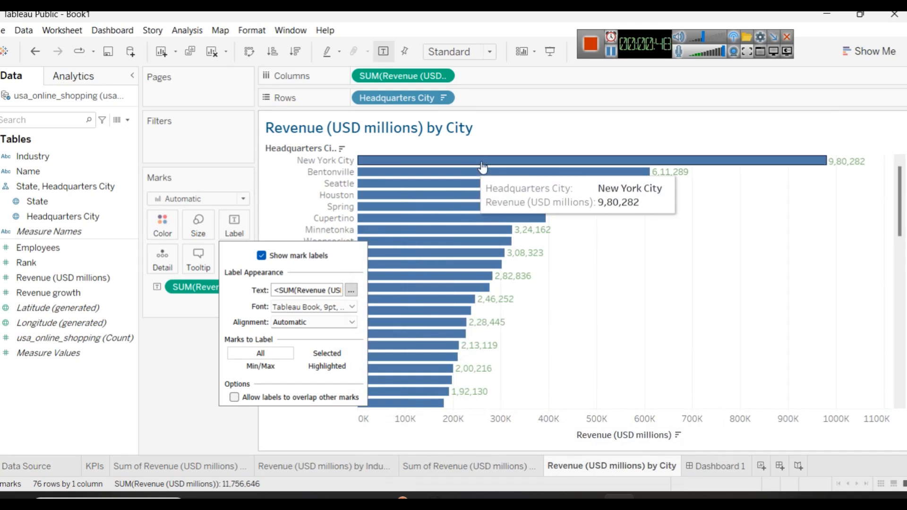
{"action": "left_click", "coordinate": [524, 138]}
Step: Change the fill colour of the city revenue bars to brown
{"action": "left_click", "coordinate": [162, 226]}
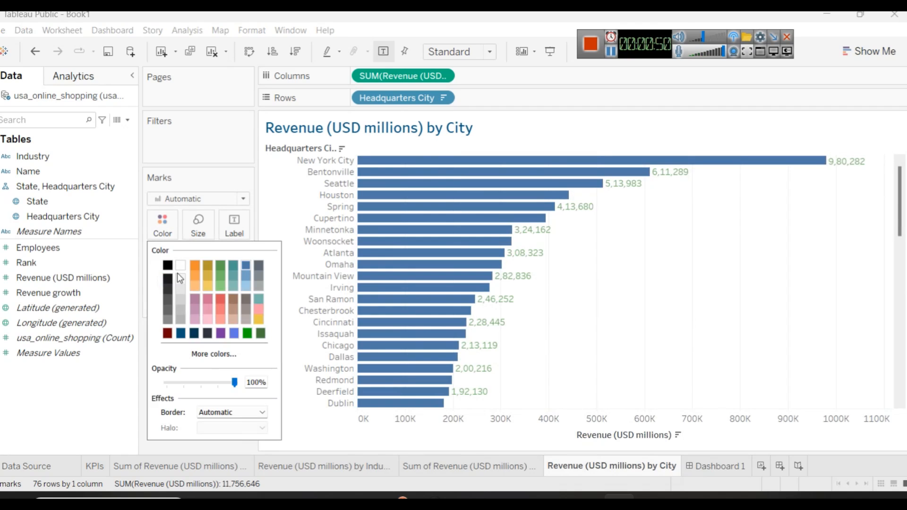
{"action": "left_click", "coordinate": [167, 333]}
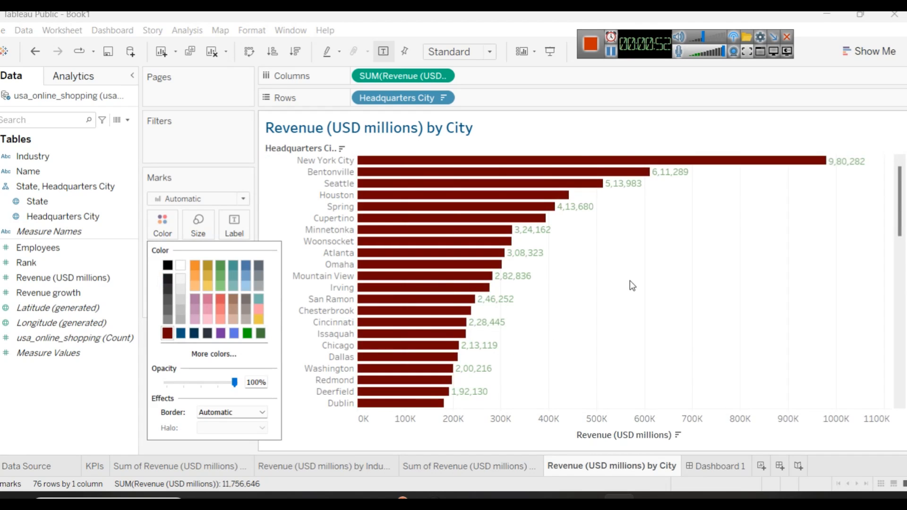
{"action": "left_click", "coordinate": [222, 311]}
{"action": "left_click", "coordinate": [219, 321]}
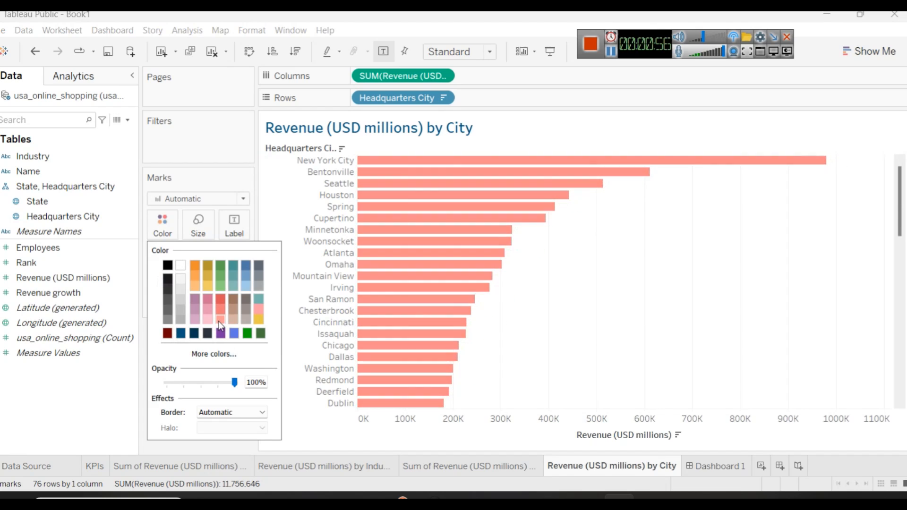
{"action": "left_click", "coordinate": [232, 305]}
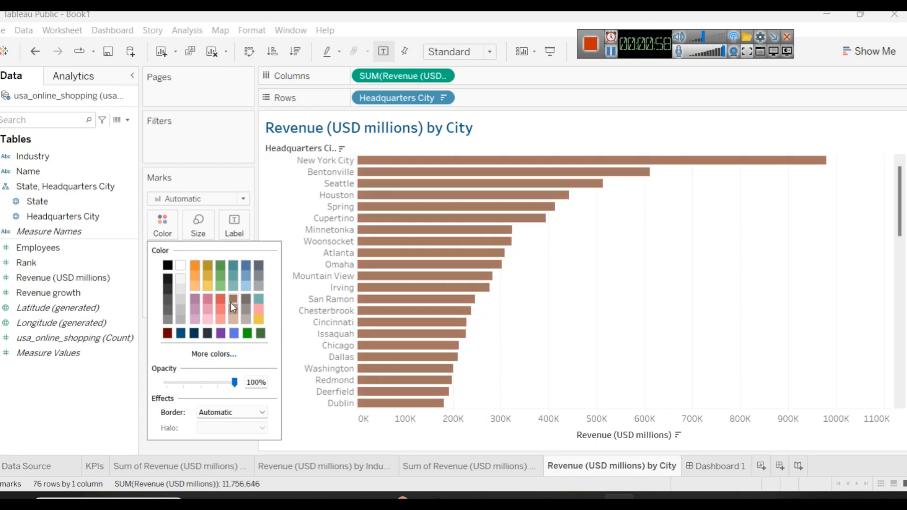
{"action": "left_click", "coordinate": [797, 326]}
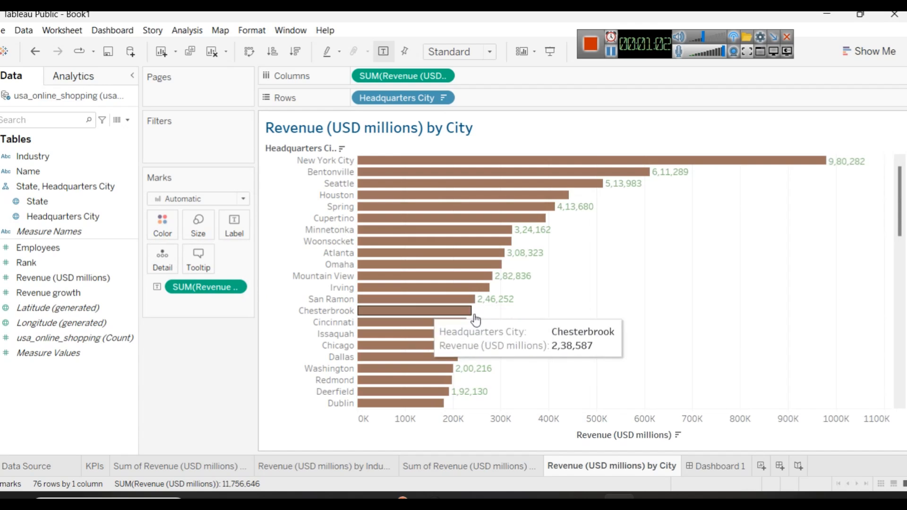
Step: Open Dashboard 1, and switch to Power BI to check the reference dashboard
{"action": "left_click", "coordinate": [707, 457]}
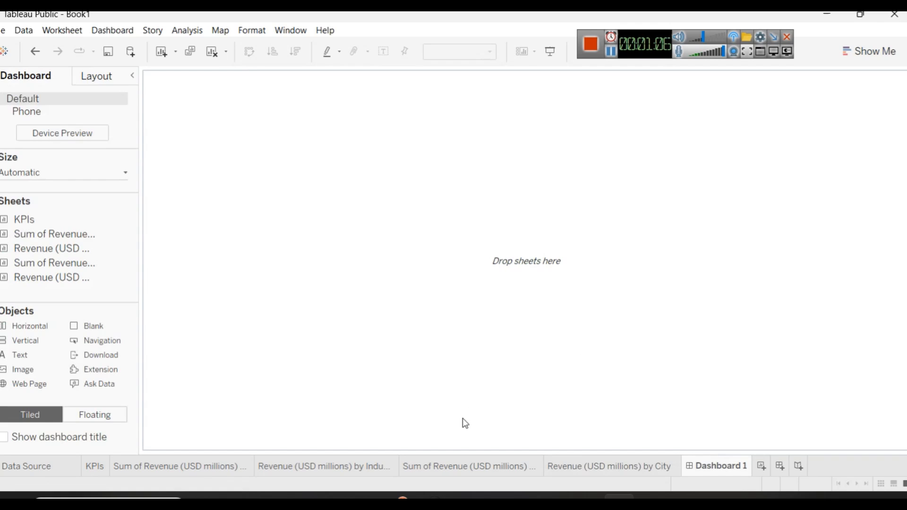
{"action": "left_click", "coordinate": [523, 498]}
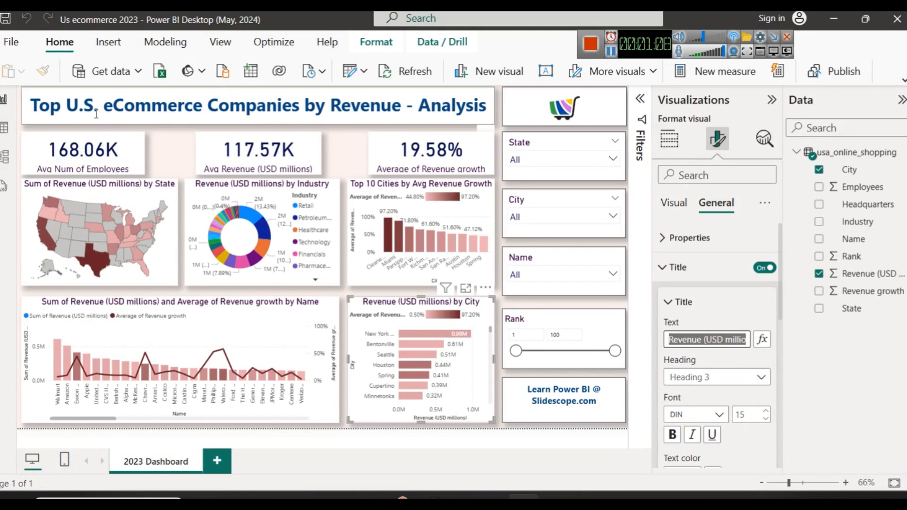
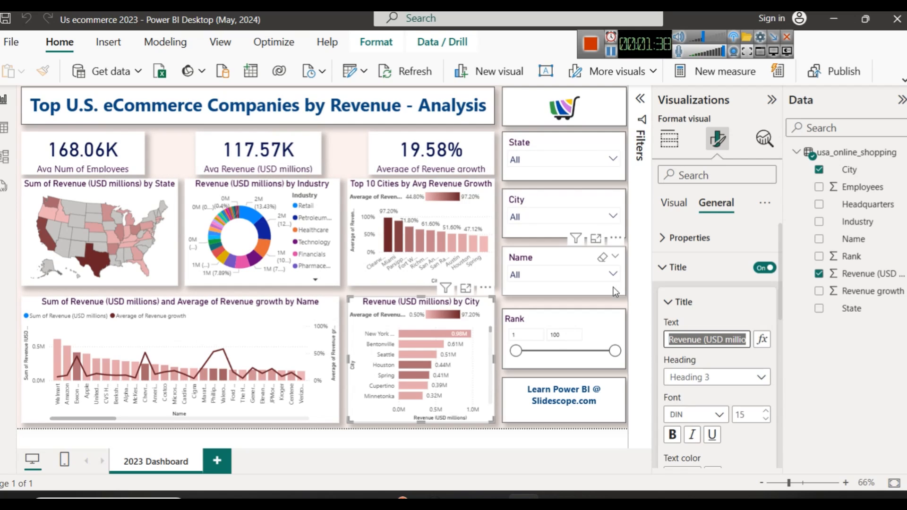
Step: Switch back to Tableau and place a horizontal container on the empty Dashboard 1
{"action": "mouse_move", "coordinate": [619, 502]}
{"action": "left_click", "coordinate": [617, 466]}
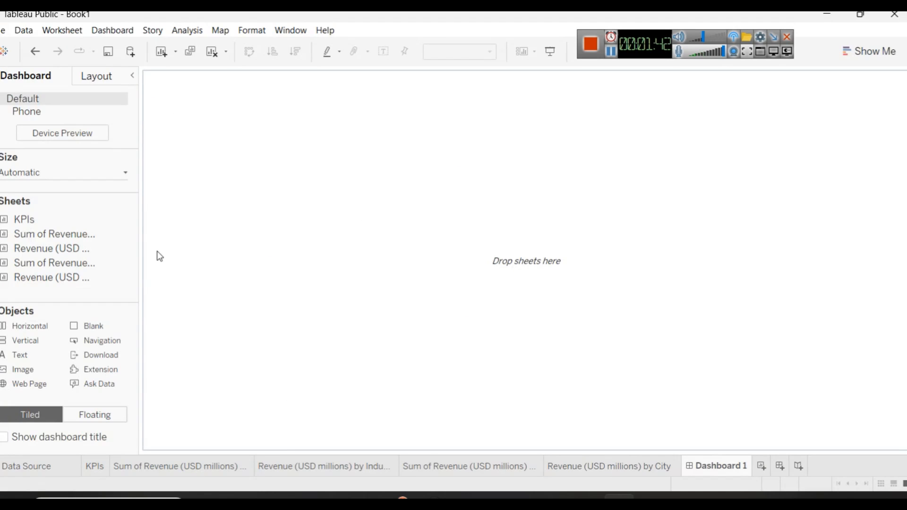
{"action": "left_click_drag", "start_coordinate": [45, 332], "coordinate": [300, 127]}
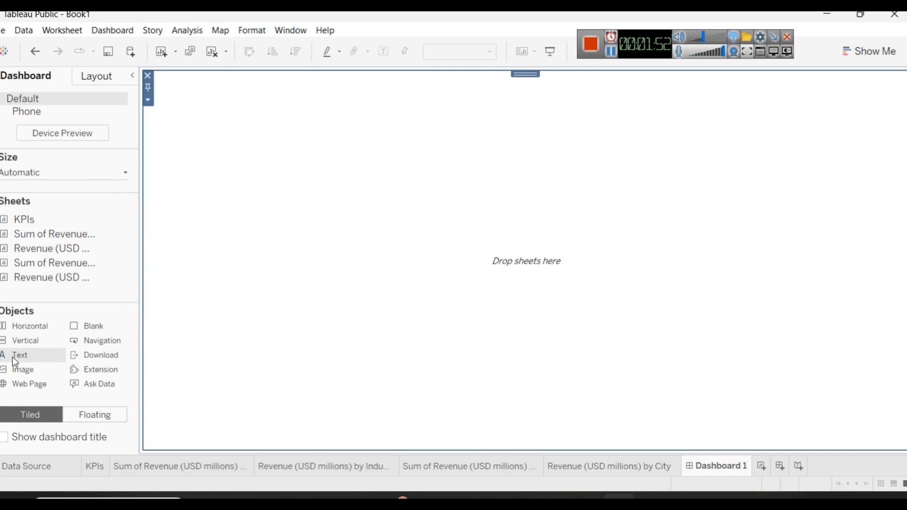
Step: Add a text object to the container with the title "Top U.S. eCommerce Companies by Revenue - Analysis" copied from the Power BI dashboard
{"action": "left_click_drag", "start_coordinate": [7, 363], "coordinate": [273, 156]}
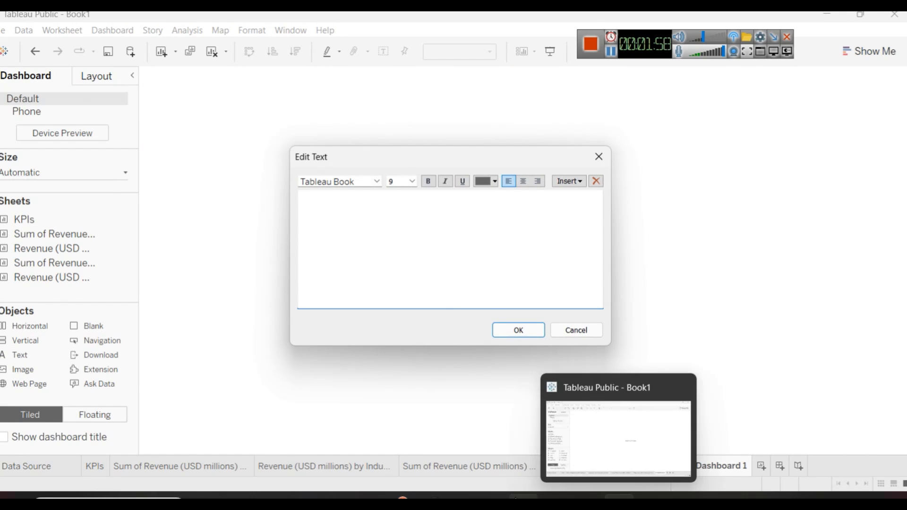
{"action": "left_click", "coordinate": [524, 498]}
{"action": "triple_click", "coordinate": [255, 107]}
{"action": "key", "text": "ctrl+c"}
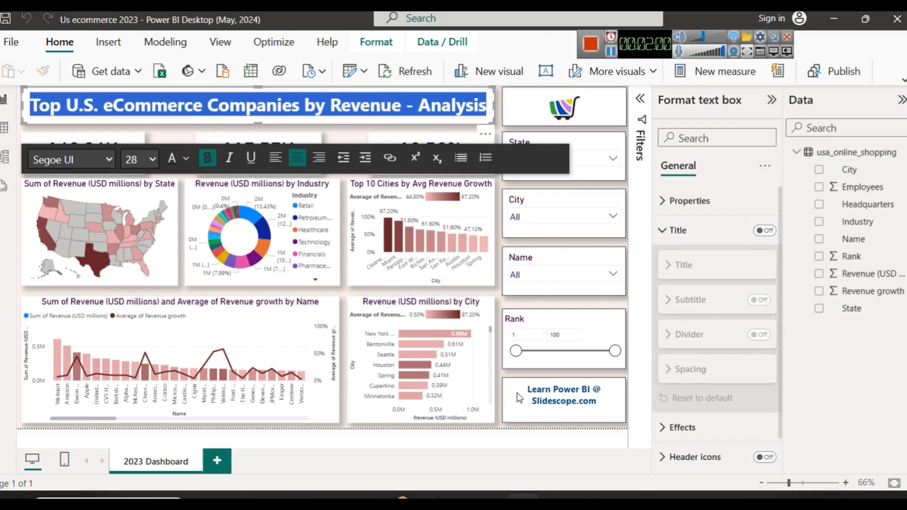
{"action": "left_click", "coordinate": [628, 498]}
{"action": "key", "text": "ctrl+v"}
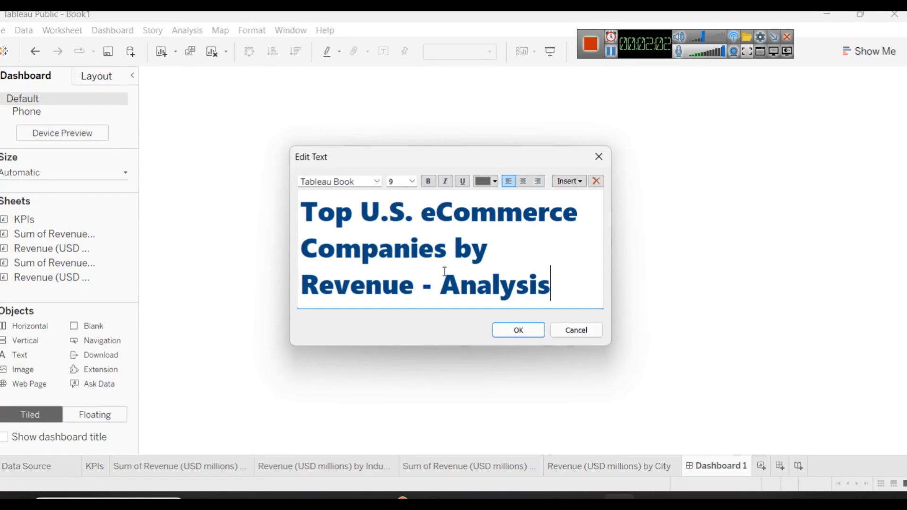
{"action": "left_click", "coordinate": [509, 334]}
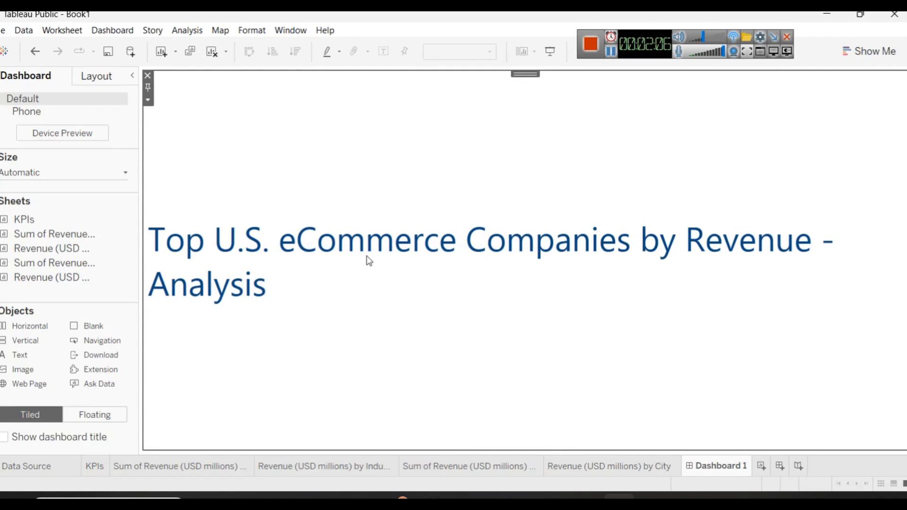
Step: Format the whole dashboard title text as size 24 and bold
{"action": "double_click", "coordinate": [311, 278]}
{"action": "left_click", "coordinate": [409, 250]}
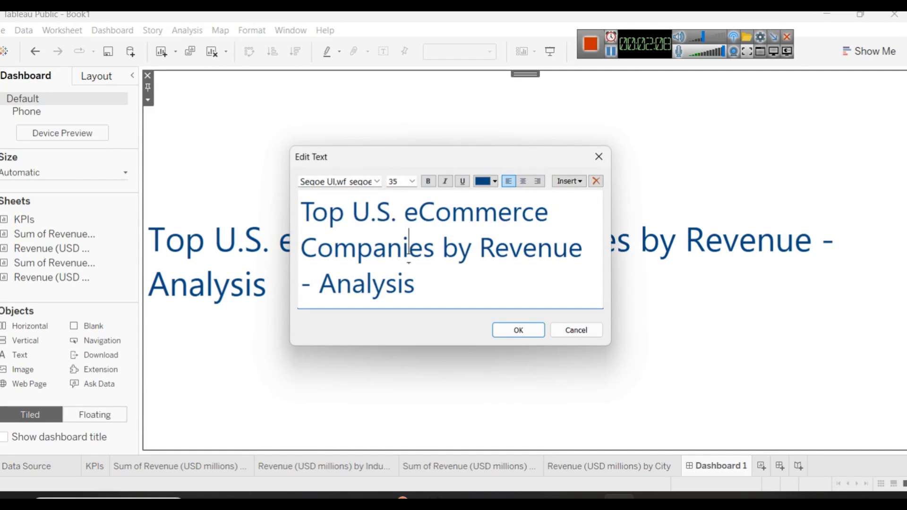
{"action": "key", "text": "ctrl+a"}
{"action": "left_click", "coordinate": [412, 181]}
{"action": "left_click", "coordinate": [405, 283]}
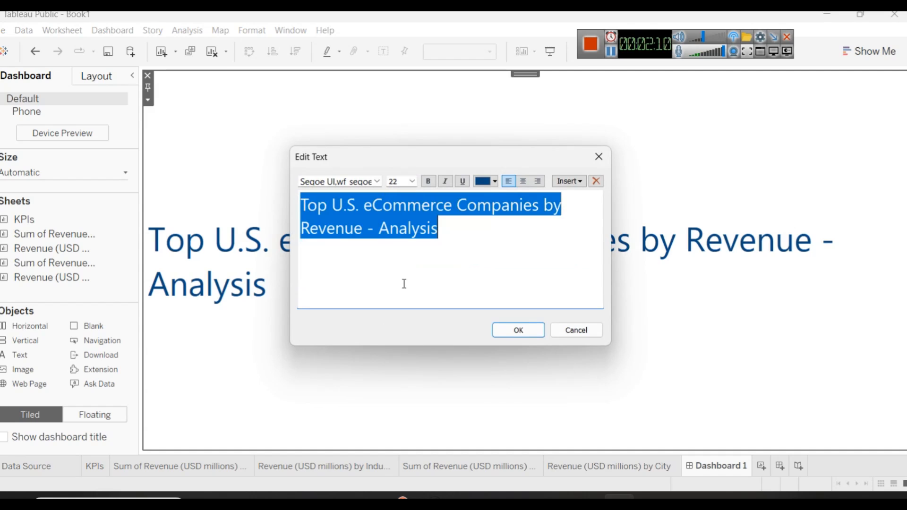
{"action": "left_click", "coordinate": [413, 181]}
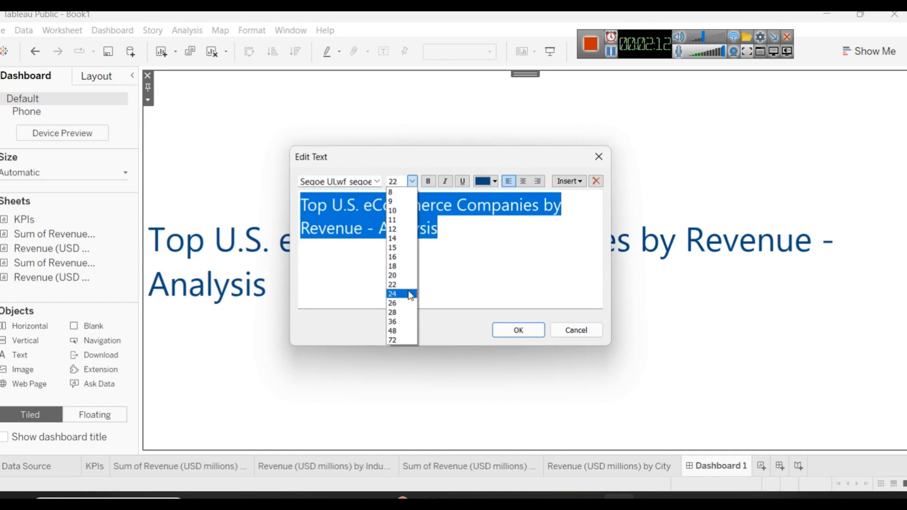
{"action": "left_click", "coordinate": [411, 293]}
{"action": "left_click", "coordinate": [429, 182]}
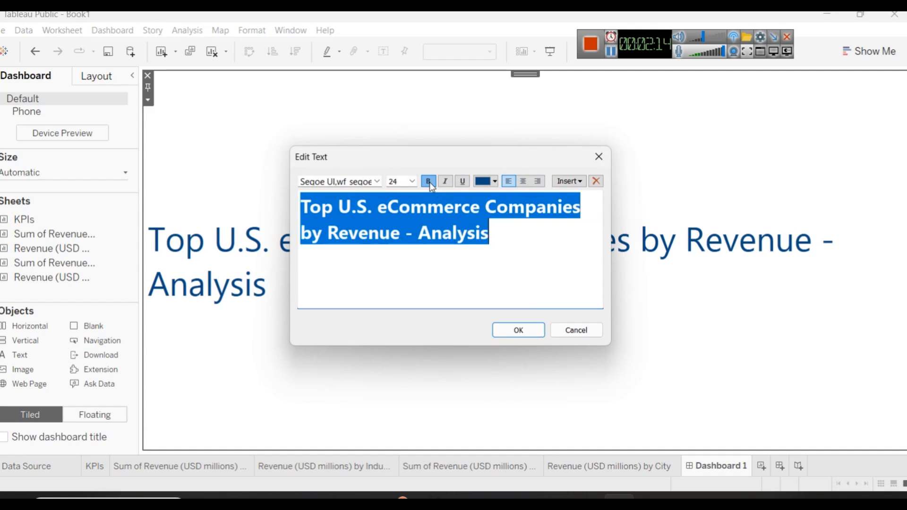
{"action": "left_click", "coordinate": [522, 330]}
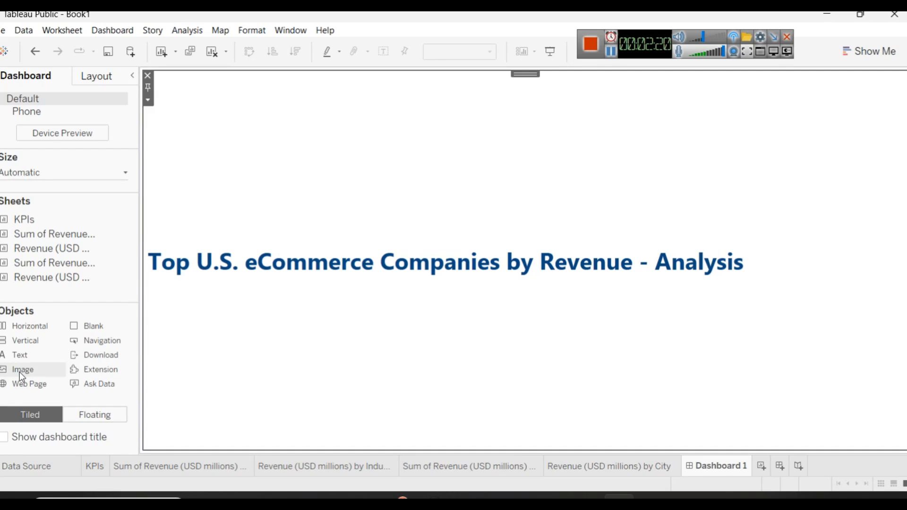
Step: Insert the image grocey.png beside the title, fitted and centred in its object
{"action": "left_click_drag", "start_coordinate": [19, 370], "coordinate": [828, 247]}
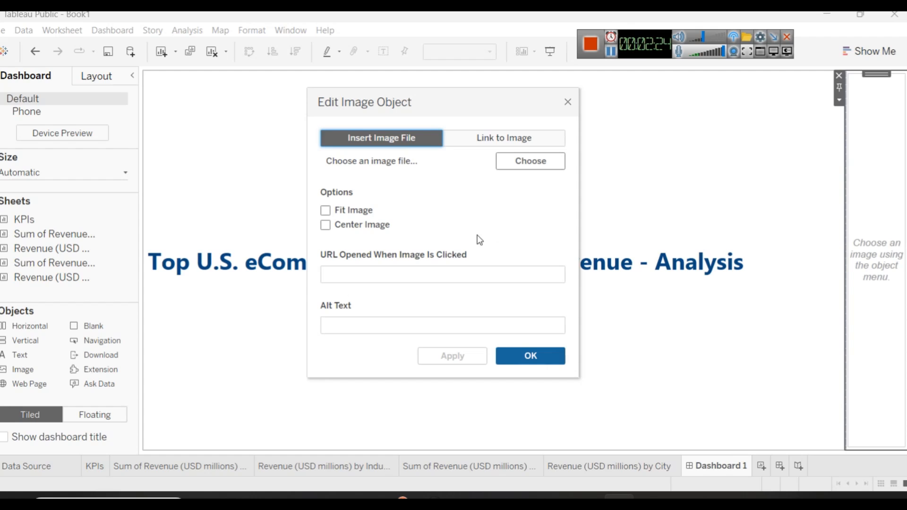
{"action": "left_click", "coordinate": [534, 162]}
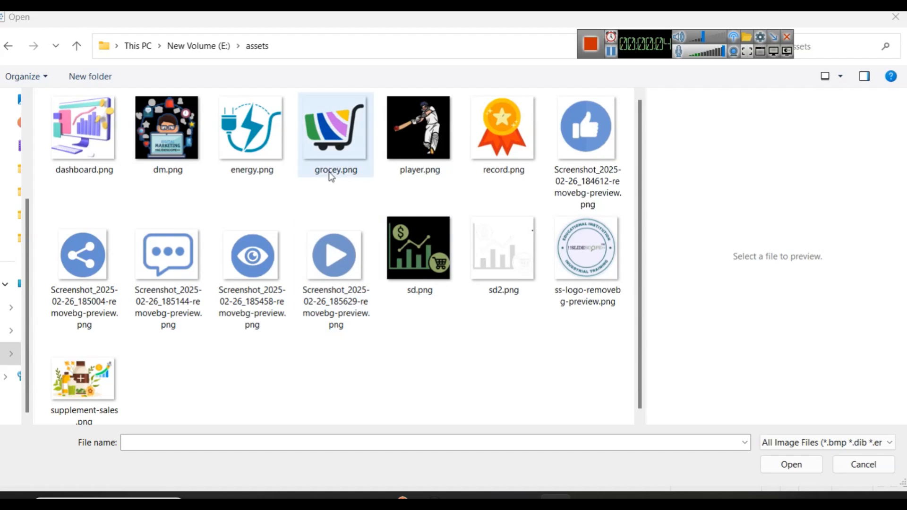
{"action": "left_click", "coordinate": [323, 152]}
{"action": "left_click", "coordinate": [792, 465]}
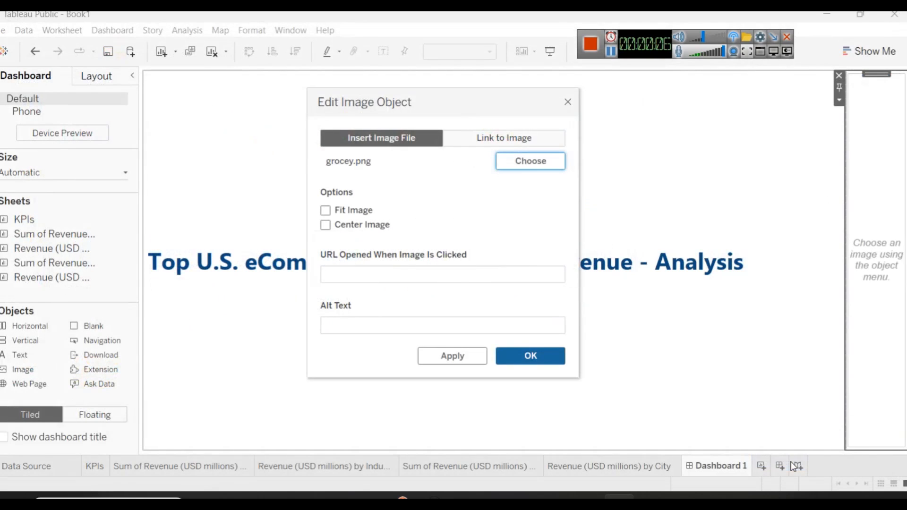
{"action": "left_click", "coordinate": [326, 211]}
{"action": "left_click", "coordinate": [363, 228]}
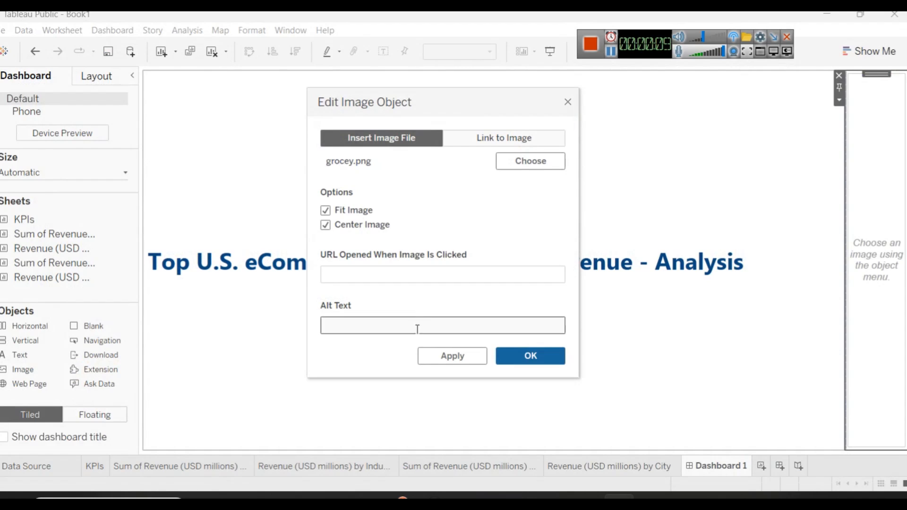
{"action": "left_click", "coordinate": [445, 359]}
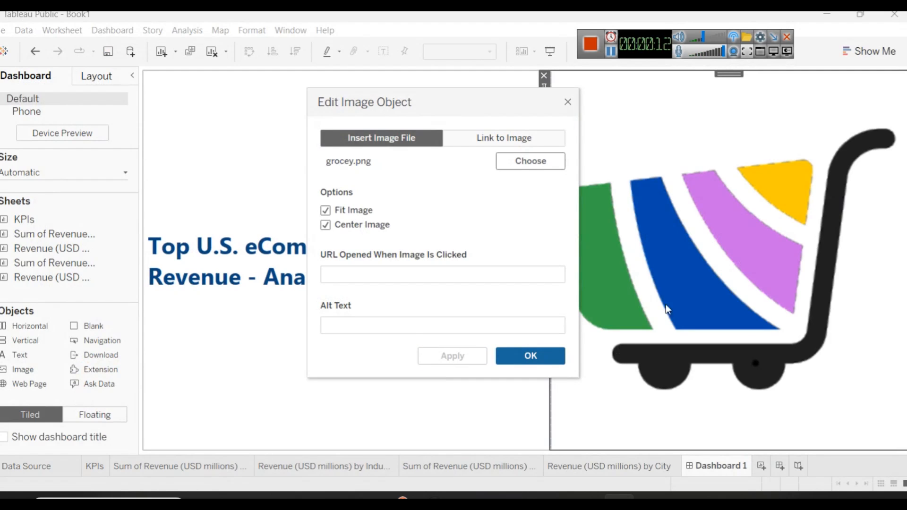
{"action": "left_click", "coordinate": [531, 355]}
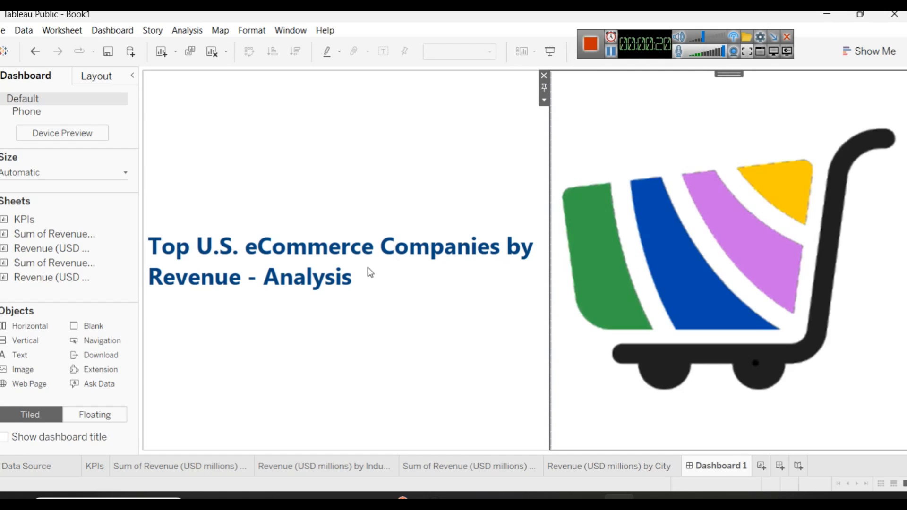
Step: Add a horizontal container below the title row, check the Power BI reference layout, and place the KPIs sheet in the container
{"action": "left_click_drag", "start_coordinate": [15, 321], "coordinate": [542, 458]}
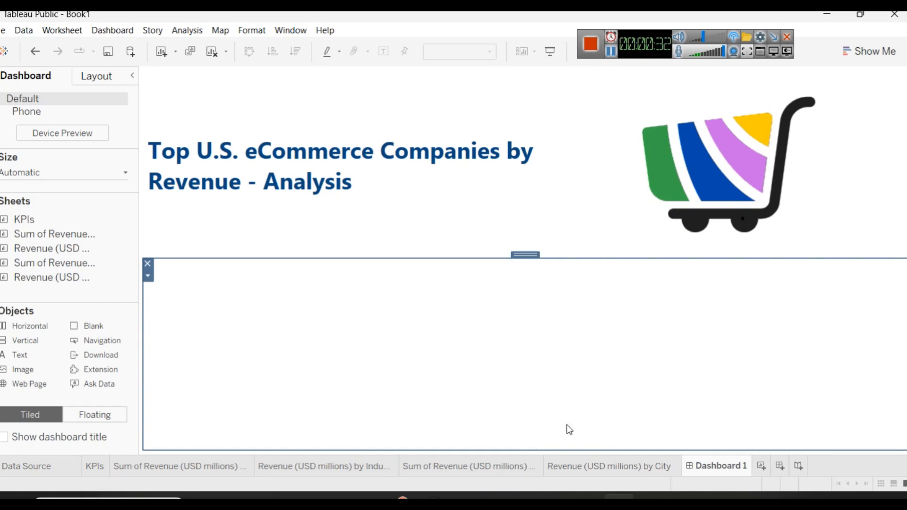
{"action": "mouse_move", "coordinate": [524, 499]}
{"action": "left_click", "coordinate": [524, 439]}
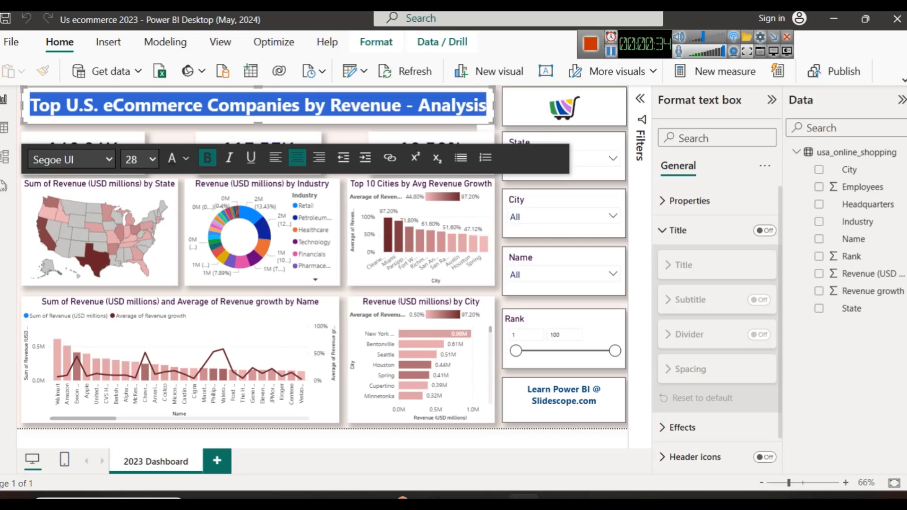
{"action": "left_click", "coordinate": [341, 134]}
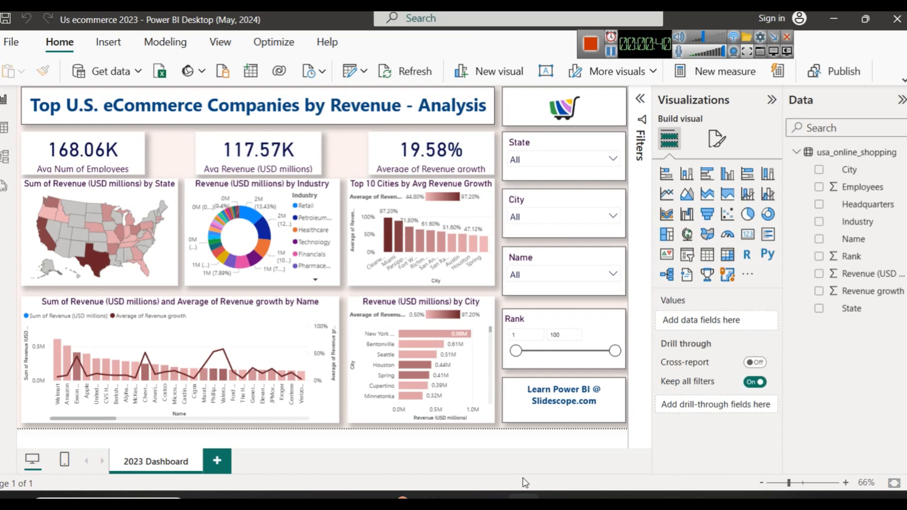
{"action": "left_click", "coordinate": [618, 496]}
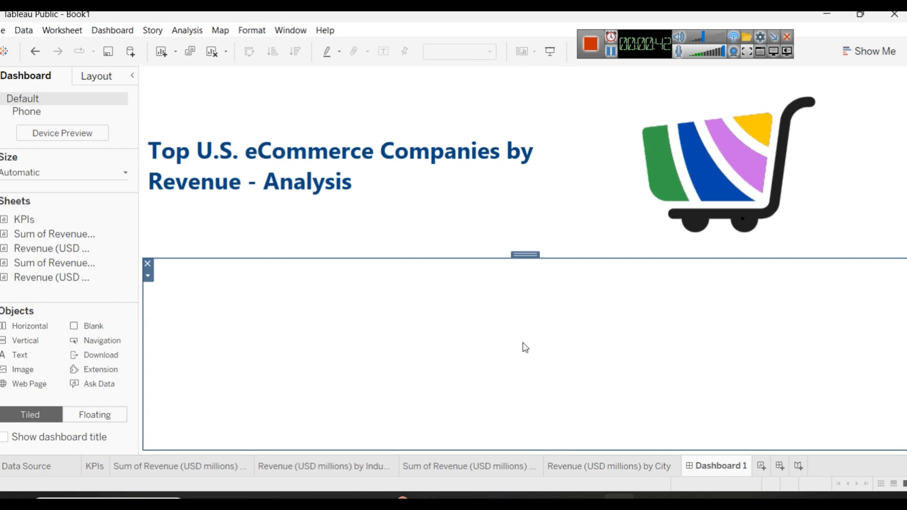
{"action": "left_click_drag", "start_coordinate": [37, 220], "coordinate": [302, 315]}
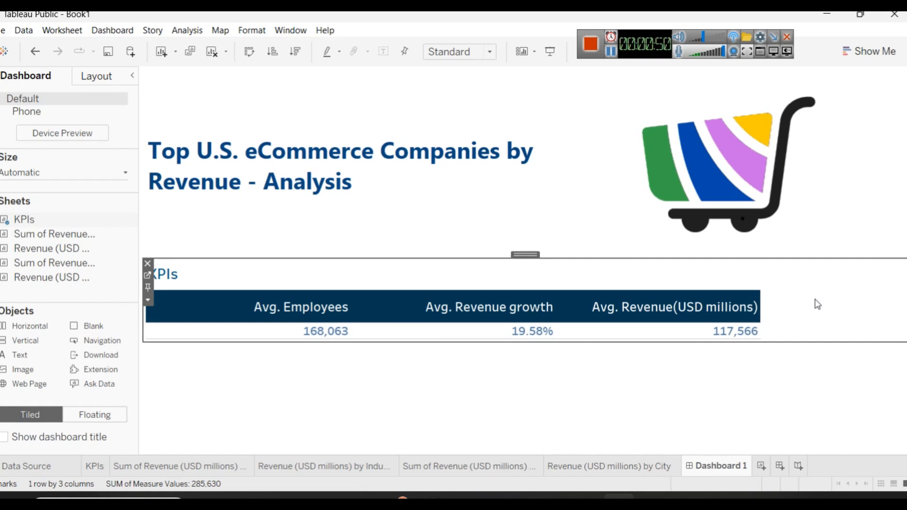
Step: Add an Industry filter with all values to the Sum of Revenue by State map sheet and show its filter card
{"action": "left_click", "coordinate": [95, 466]}
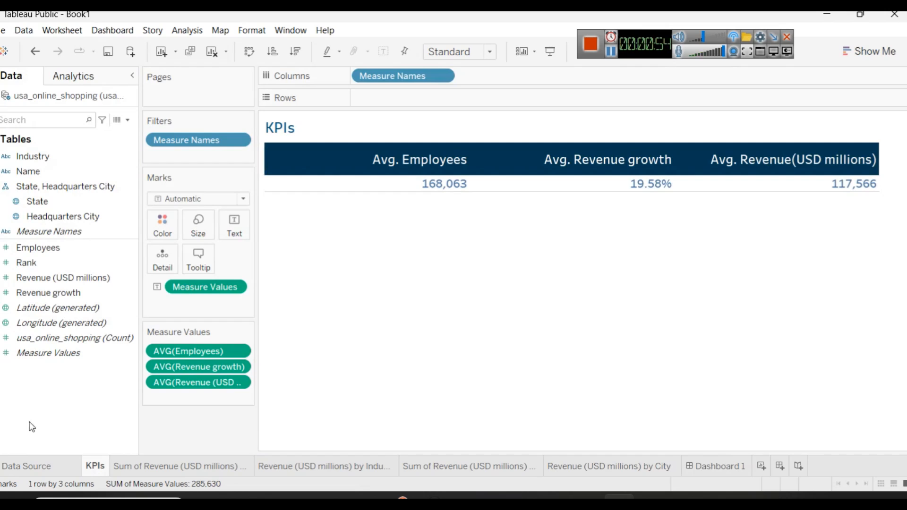
{"action": "left_click", "coordinate": [135, 465]}
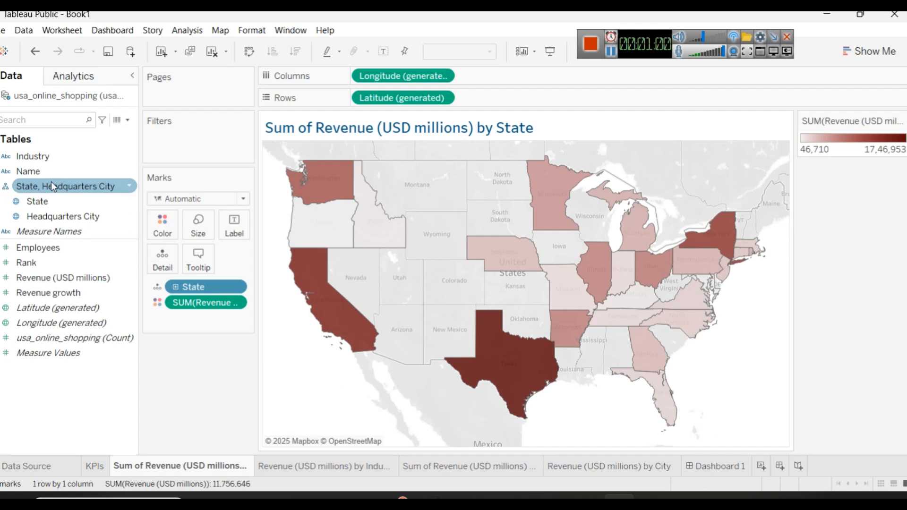
{"action": "left_click_drag", "start_coordinate": [46, 160], "coordinate": [187, 150]}
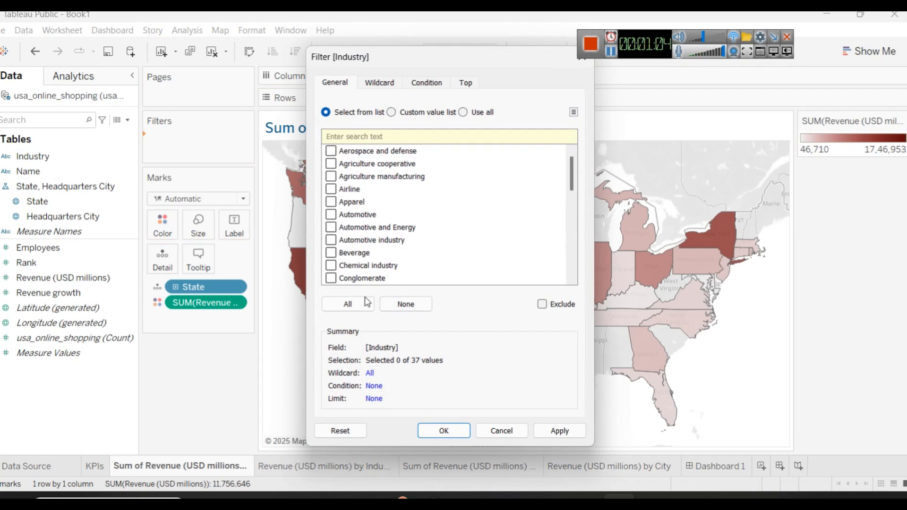
{"action": "left_click", "coordinate": [348, 304]}
{"action": "left_click", "coordinate": [570, 436]}
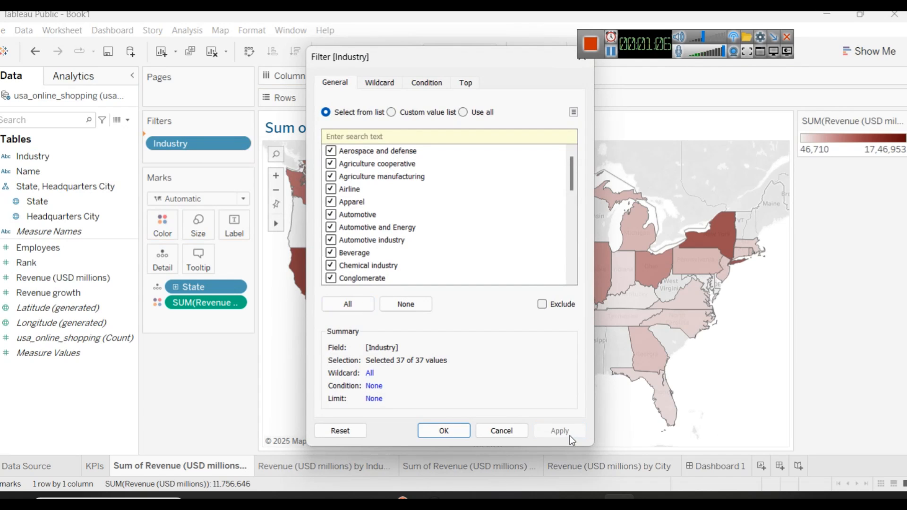
{"action": "left_click", "coordinate": [433, 430]}
{"action": "right_click", "coordinate": [185, 140]}
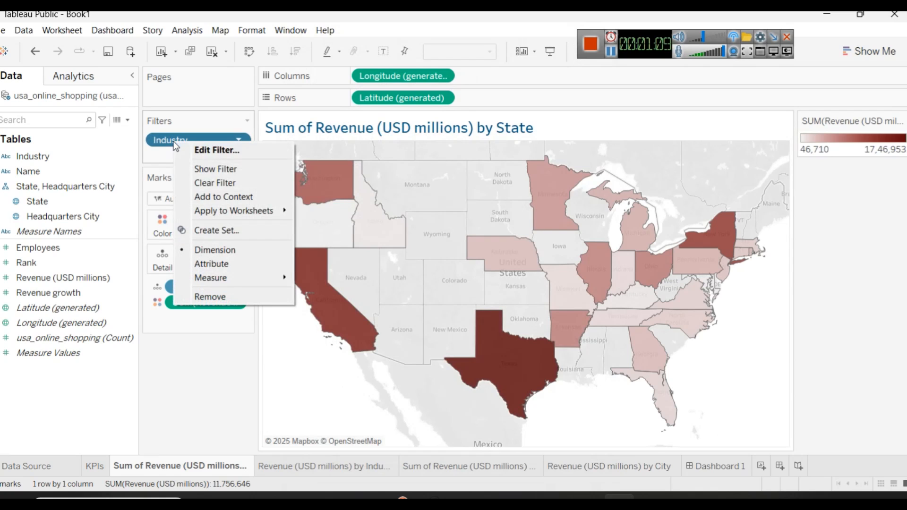
{"action": "left_click", "coordinate": [207, 167]}
Step: Set the Industry filter card to a multiple-values dropdown and select all industries
{"action": "scroll", "coordinate": [855, 234], "scroll_direction": "down", "scroll_amount": 5}
{"action": "scroll", "coordinate": [855, 234], "scroll_direction": "up", "scroll_amount": 3}
{"action": "scroll", "coordinate": [855, 234], "scroll_direction": "up", "scroll_amount": 3}
{"action": "left_click", "coordinate": [902, 121]}
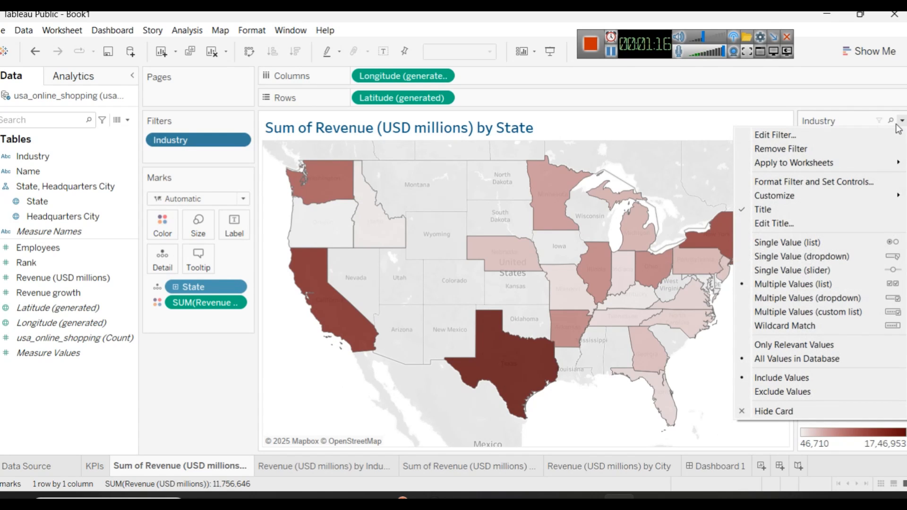
{"action": "left_click", "coordinate": [809, 244]}
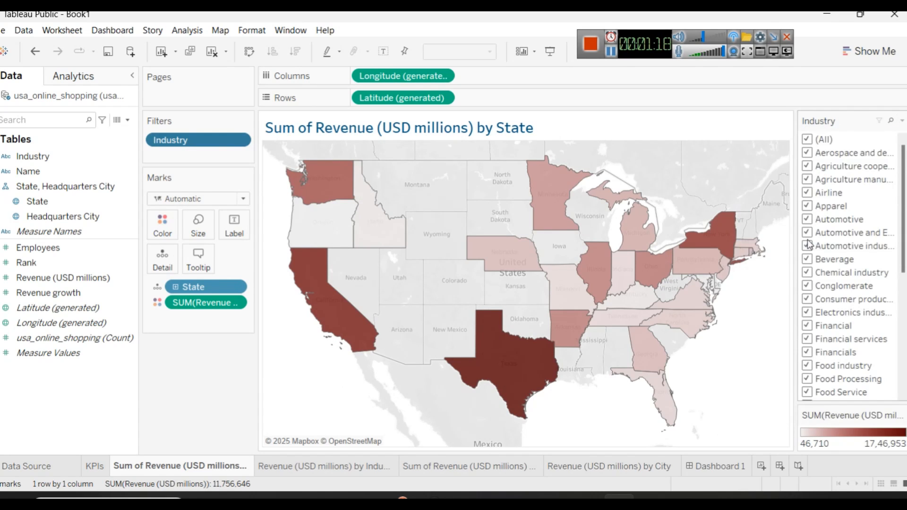
{"action": "left_click", "coordinate": [902, 120]}
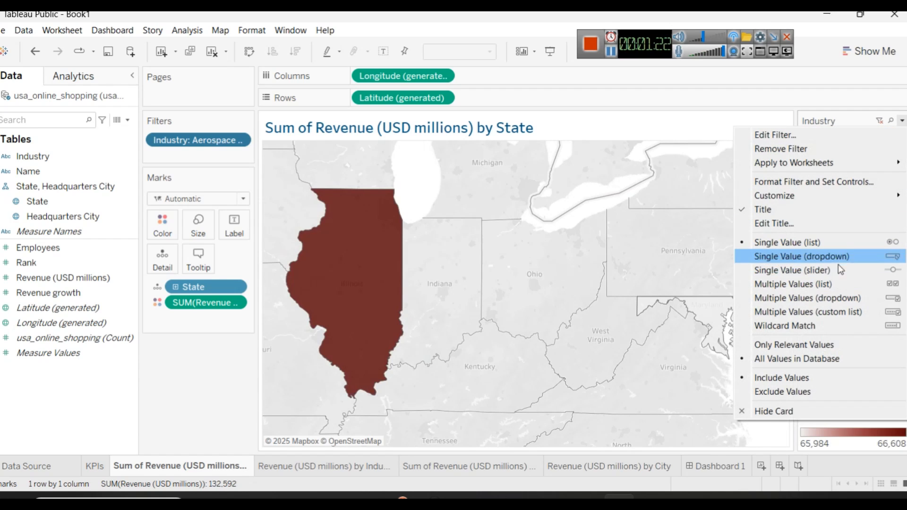
{"action": "left_click", "coordinate": [811, 297]}
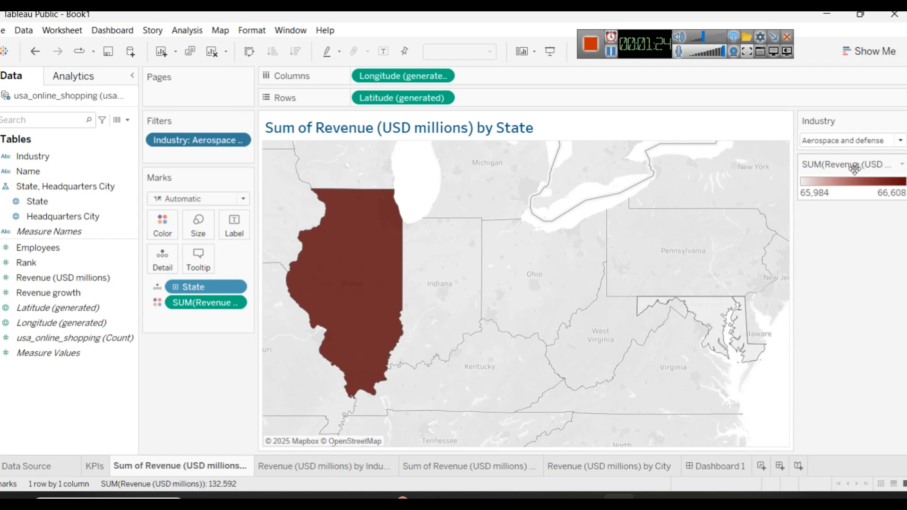
{"action": "left_click", "coordinate": [851, 141]}
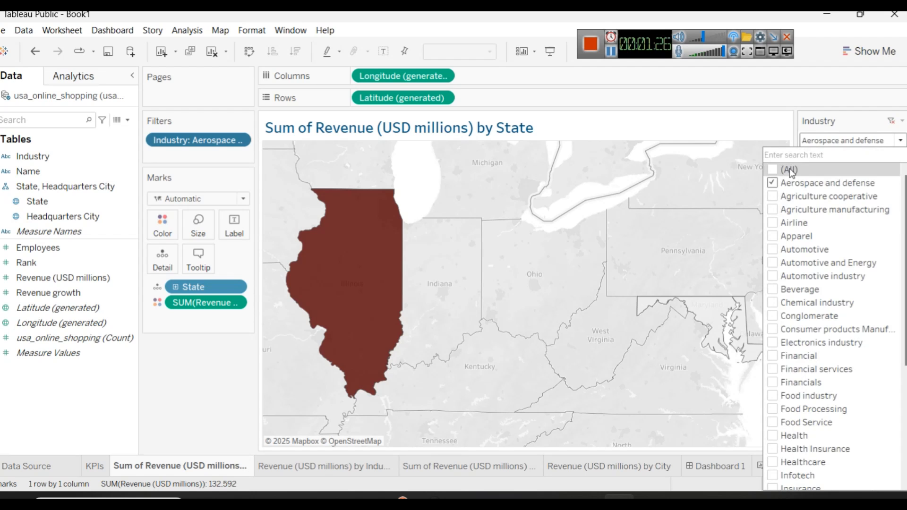
{"action": "left_click", "coordinate": [774, 170]}
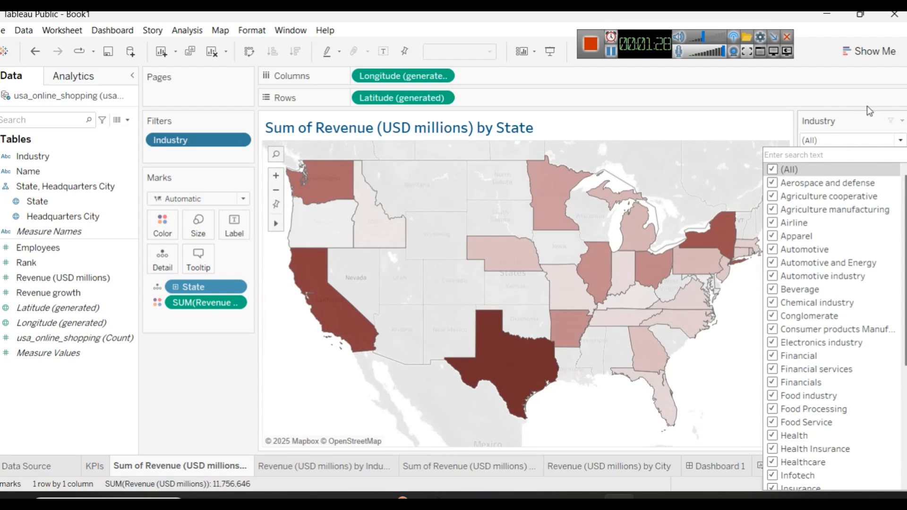
{"action": "left_click", "coordinate": [847, 121]}
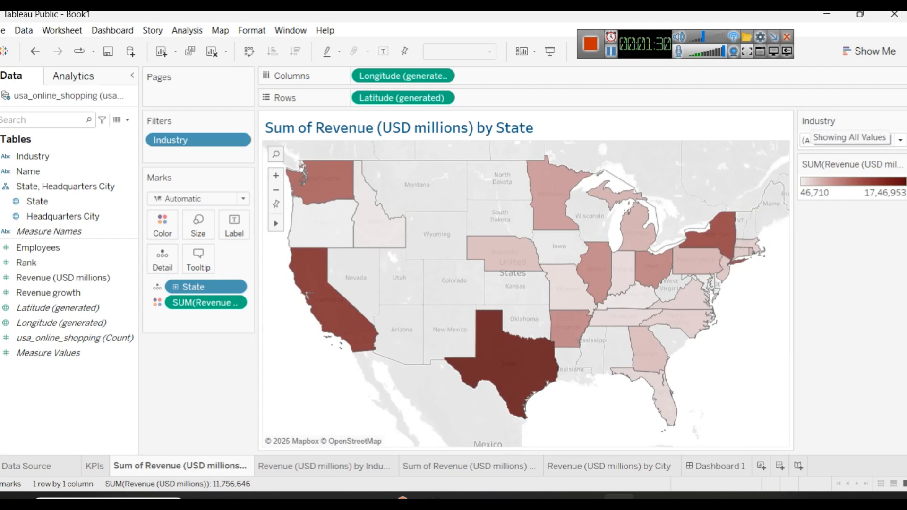
Step: Apply the Industry filter to all worksheets using this data source
{"action": "left_click", "coordinate": [902, 121]}
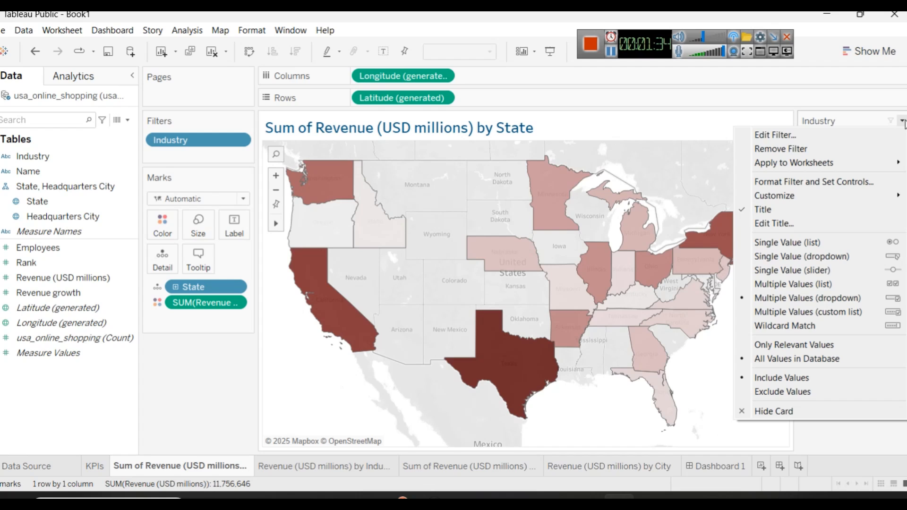
{"action": "mouse_move", "coordinate": [801, 171]}
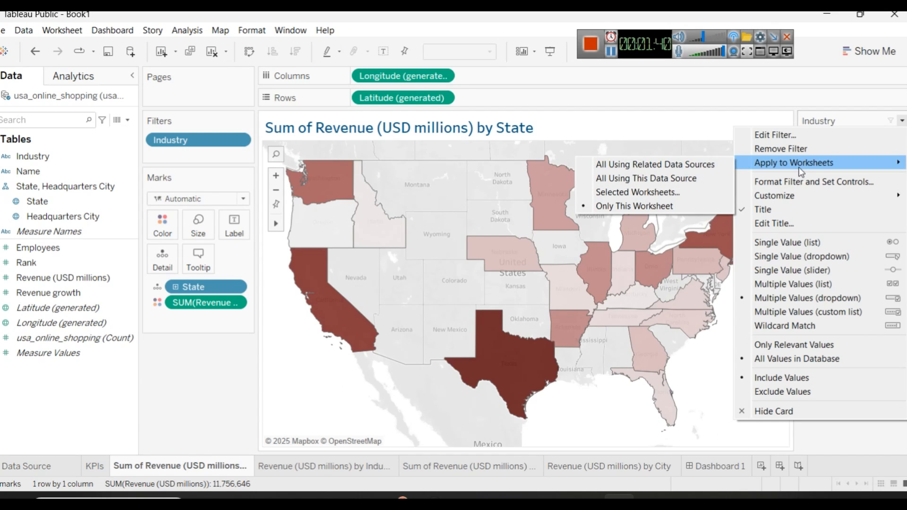
{"action": "left_click", "coordinate": [670, 183]}
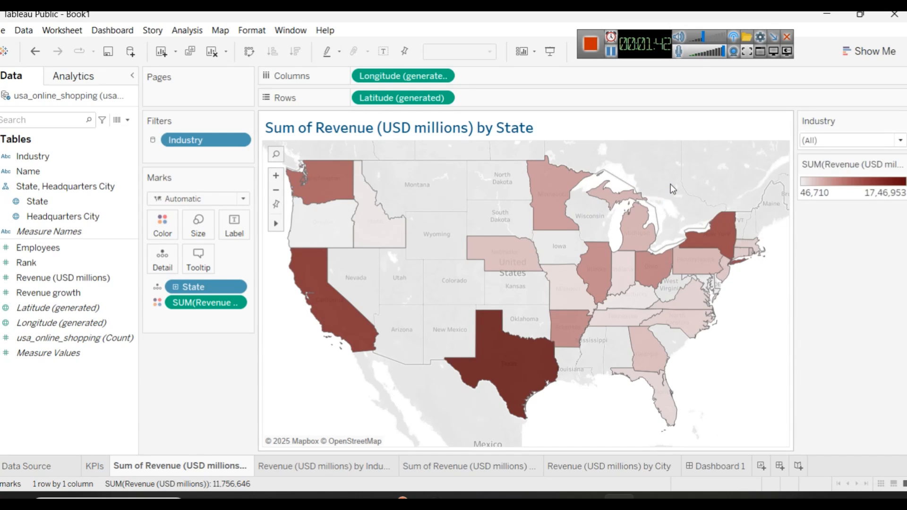
Step: Test the shared Industry filter with only Airline and Apparel selected, checking the Revenue by Industry pie sheet
{"action": "left_click", "coordinate": [845, 140]}
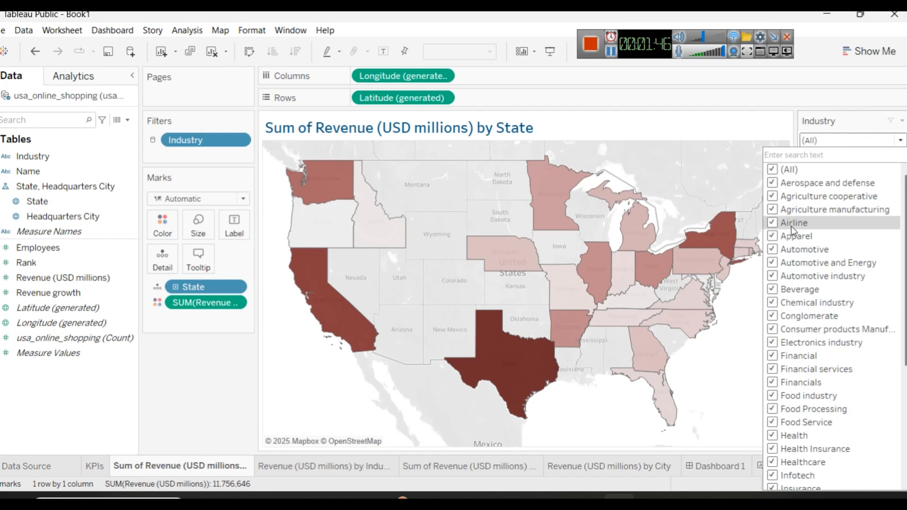
{"action": "left_click", "coordinate": [773, 169]}
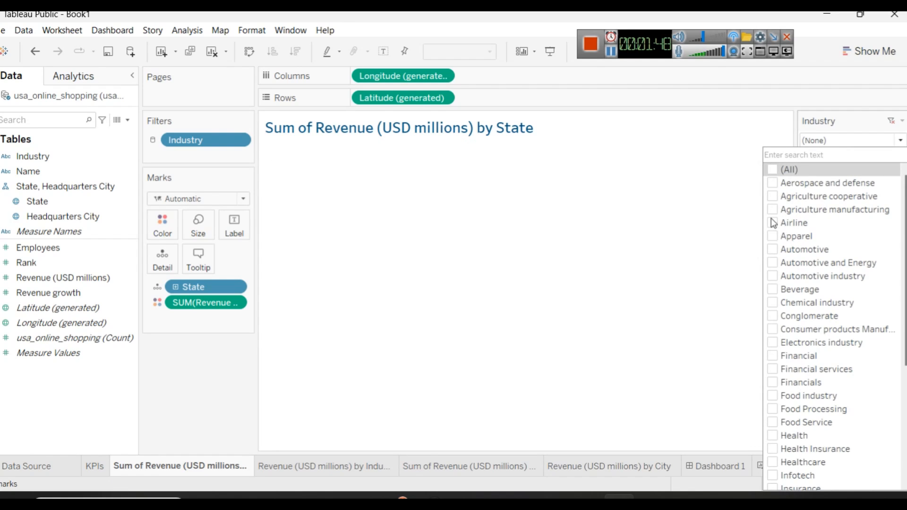
{"action": "left_click", "coordinate": [773, 223]}
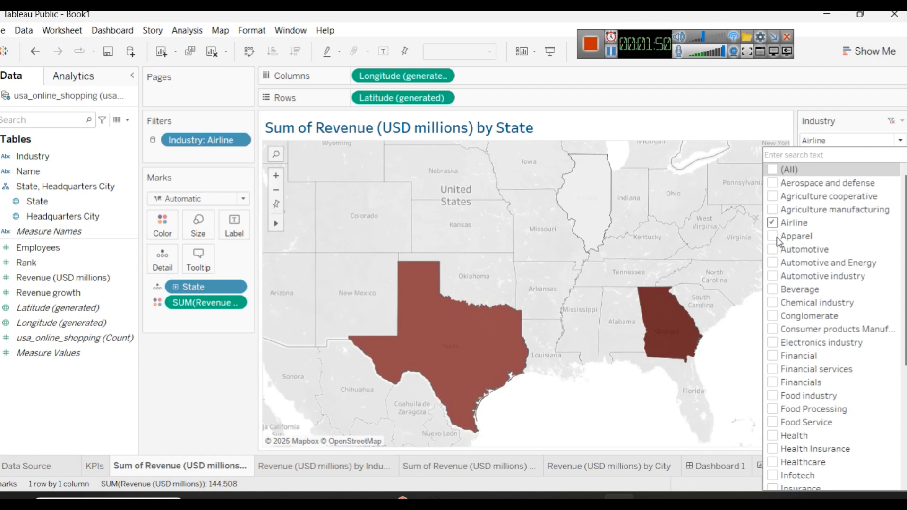
{"action": "left_click", "coordinate": [777, 237]}
{"action": "left_click", "coordinate": [356, 465]}
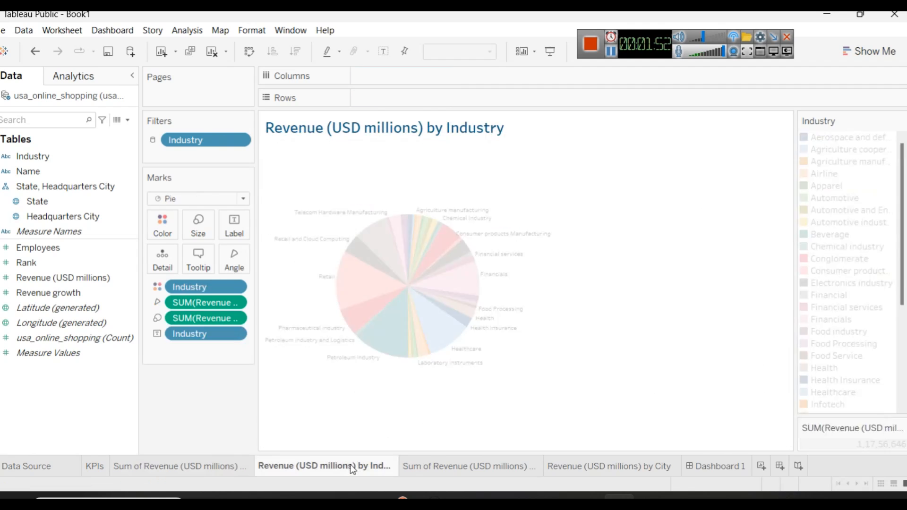
{"action": "mouse_move", "coordinate": [370, 272]}
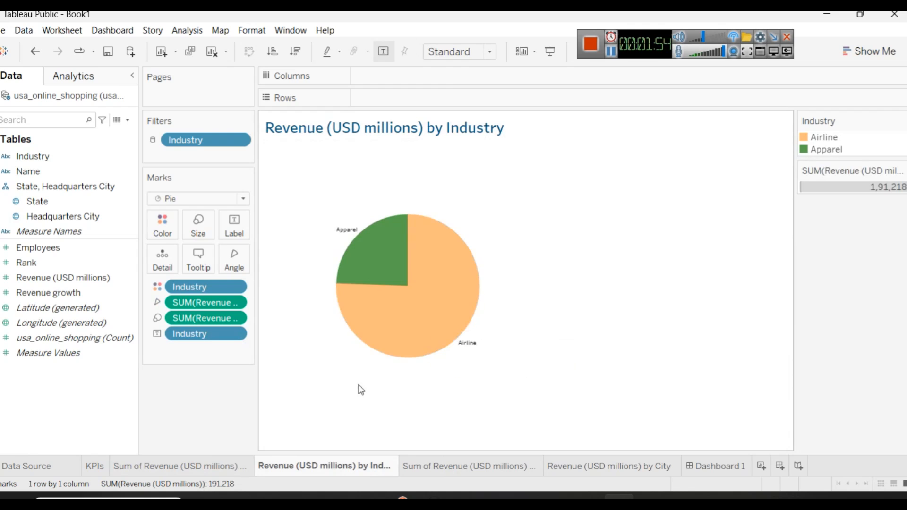
{"action": "left_click", "coordinate": [409, 466]}
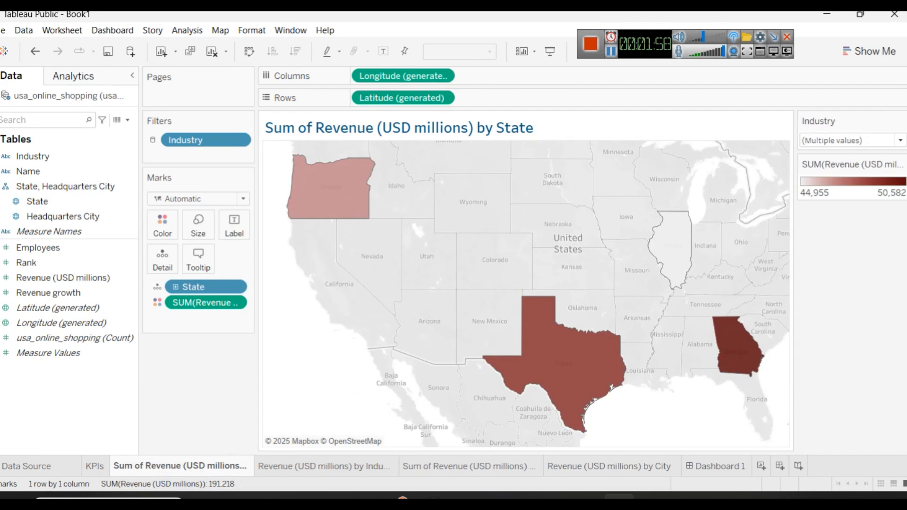
Step: Reselect all industries in the Industry filter on the Sum of Revenue by State sheet
{"action": "left_click", "coordinate": [832, 140]}
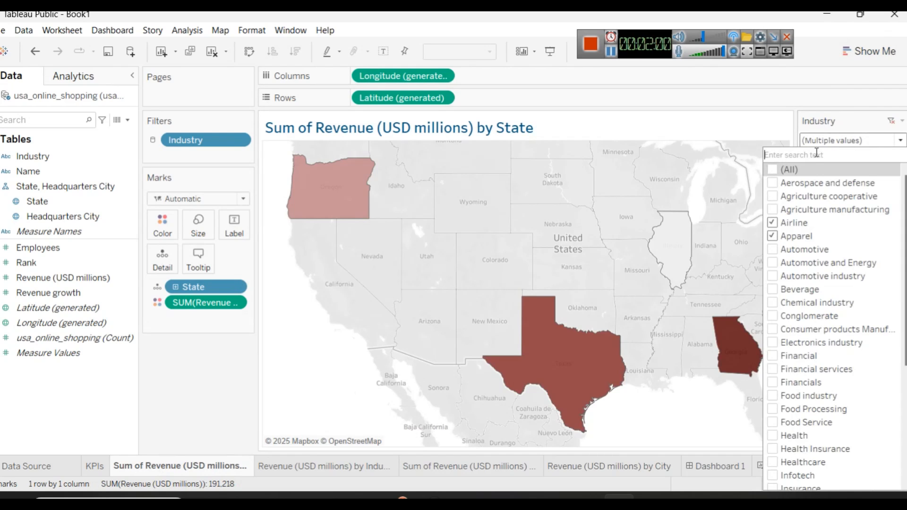
{"action": "left_click", "coordinate": [772, 173]}
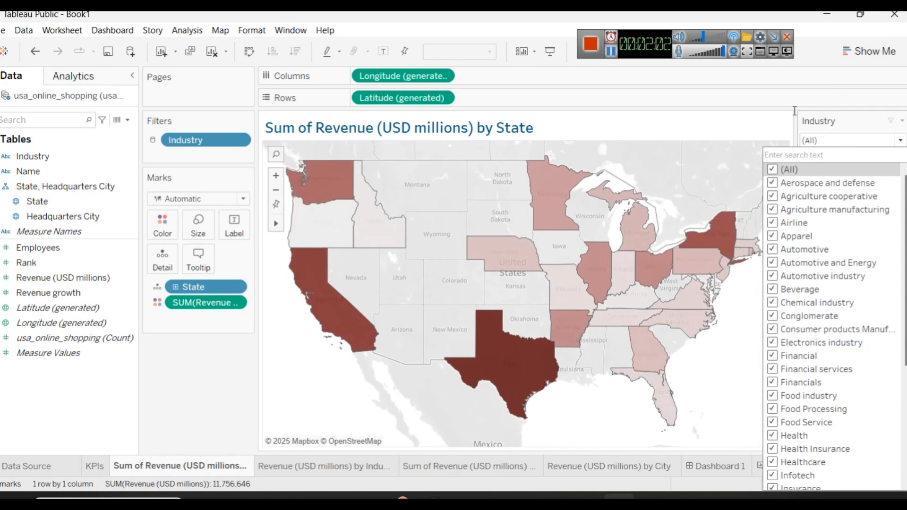
{"action": "left_click", "coordinate": [800, 99]}
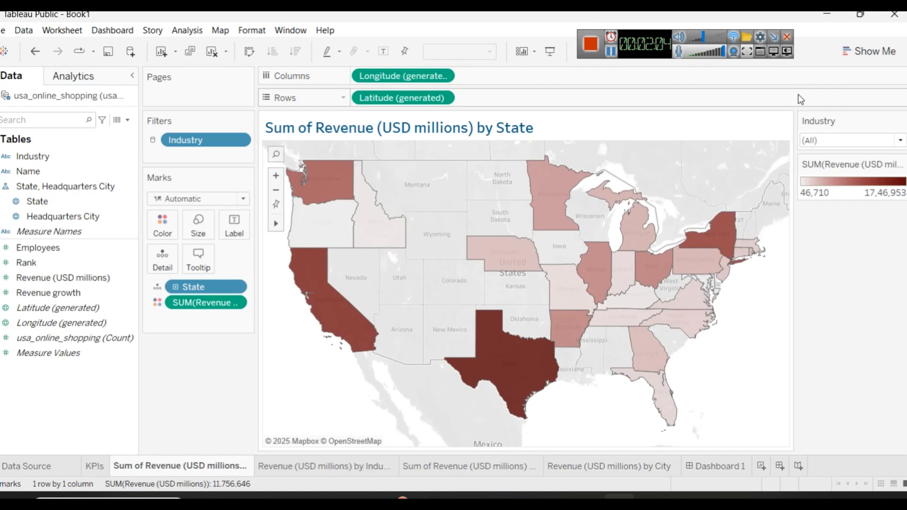
Step: Return to Dashboard 1 and add an empty layout container below the KPIs table
{"action": "left_click", "coordinate": [719, 462]}
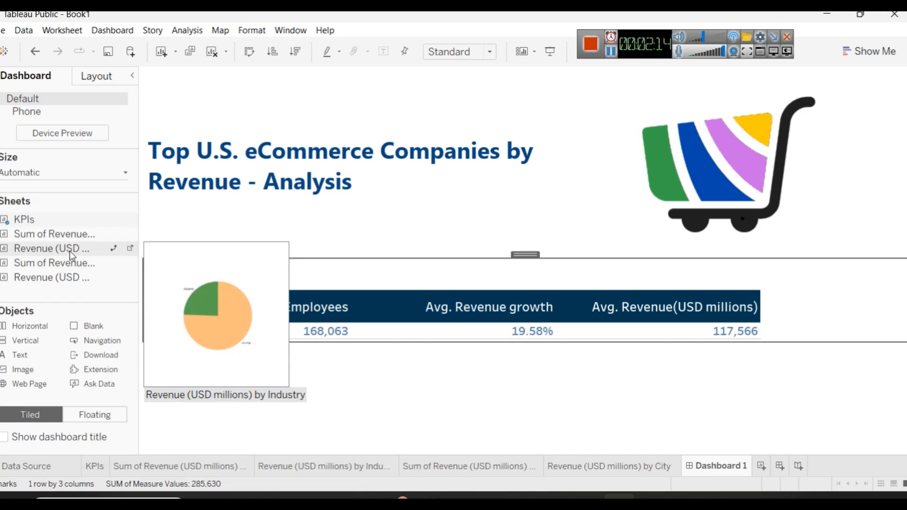
{"action": "left_click_drag", "start_coordinate": [61, 231], "coordinate": [43, 223]}
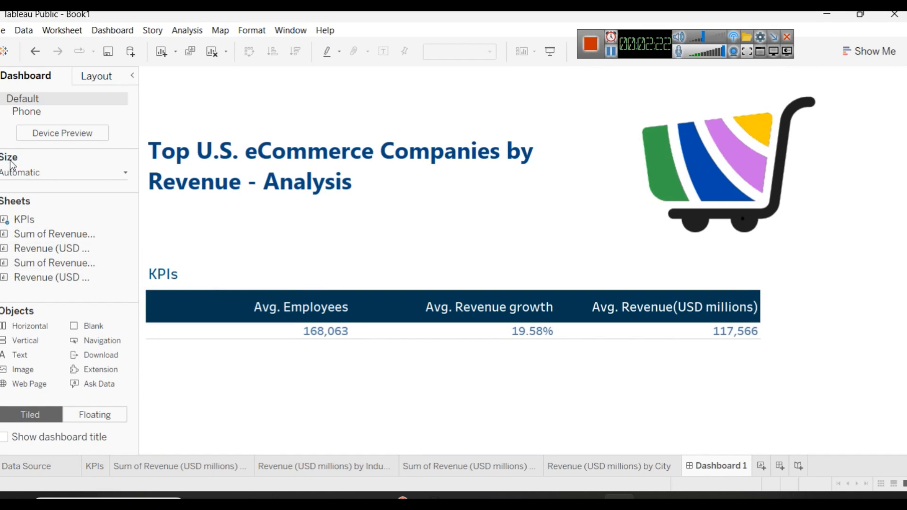
{"action": "left_click_drag", "start_coordinate": [67, 337], "coordinate": [399, 456]}
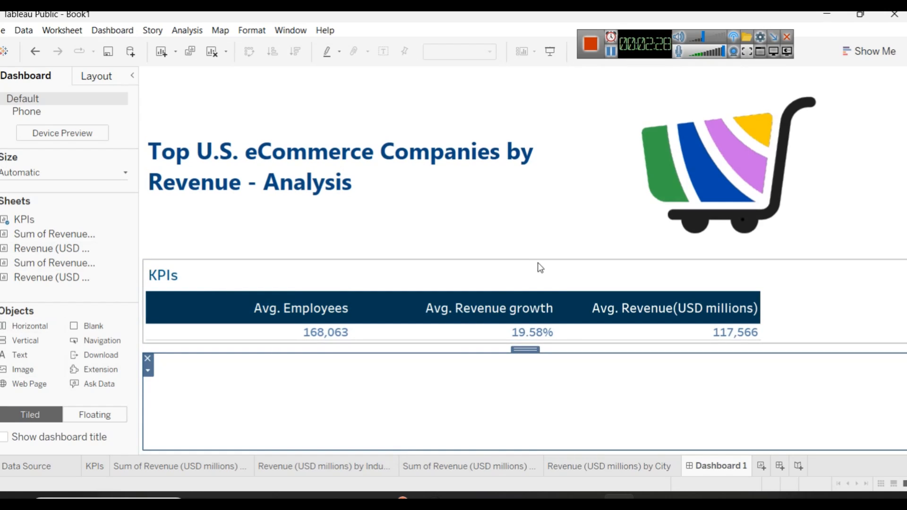
Step: Reduce the height of the title row and widen the title text beside the cart logo
{"action": "left_click_drag", "start_coordinate": [546, 262], "coordinate": [541, 175]}
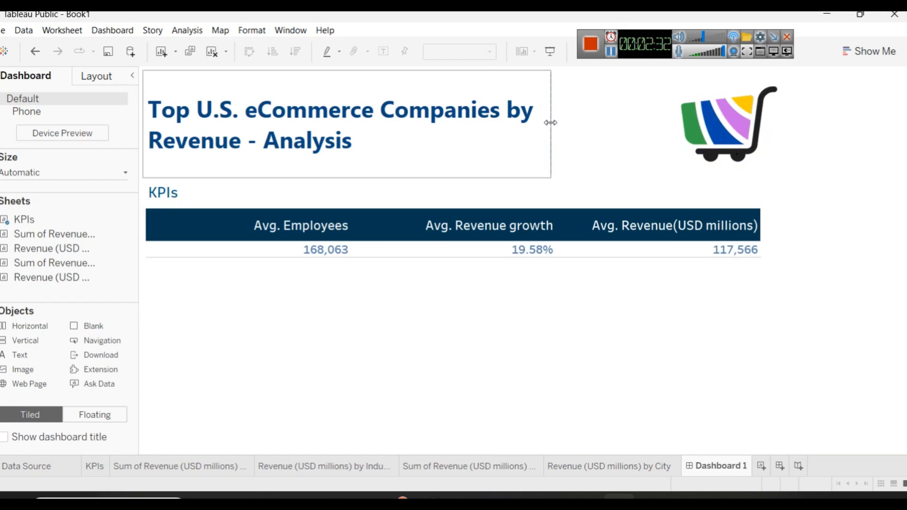
{"action": "left_click_drag", "start_coordinate": [549, 122], "coordinate": [669, 110]}
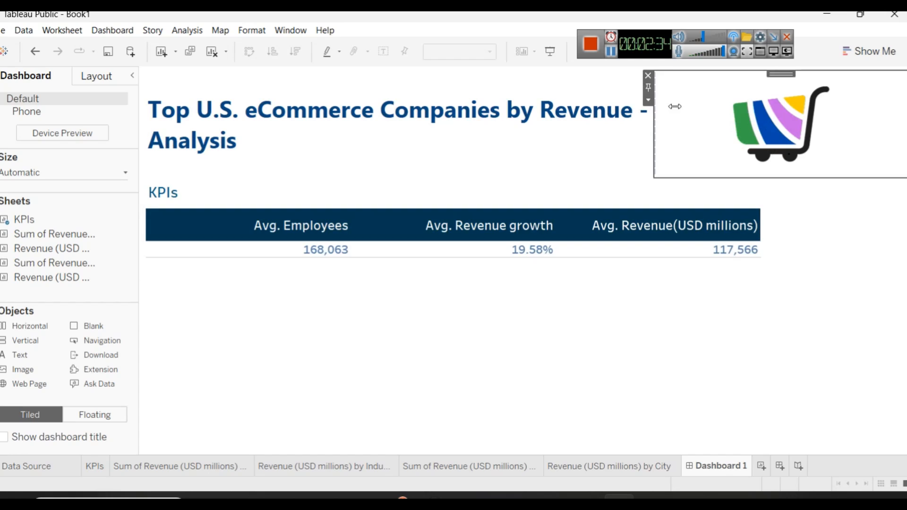
{"action": "left_click", "coordinate": [648, 122]}
{"action": "left_click", "coordinate": [720, 123]}
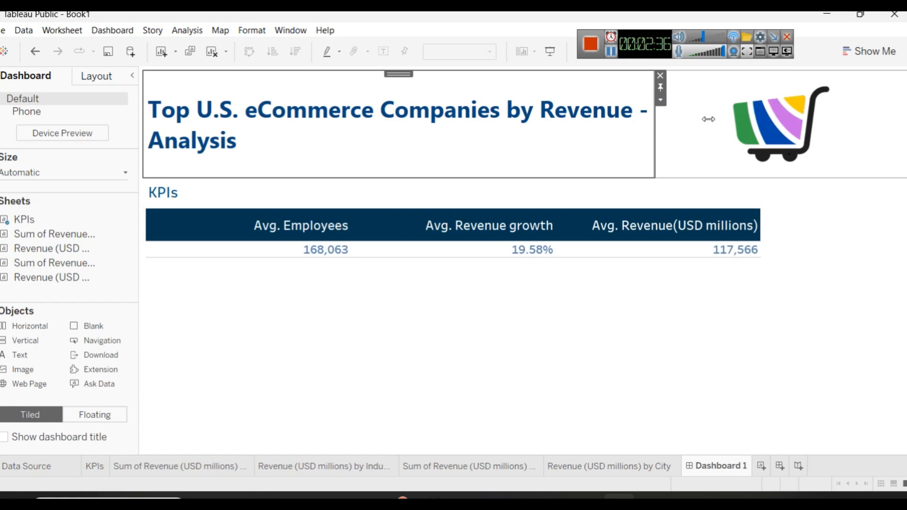
{"action": "left_click", "coordinate": [471, 151]}
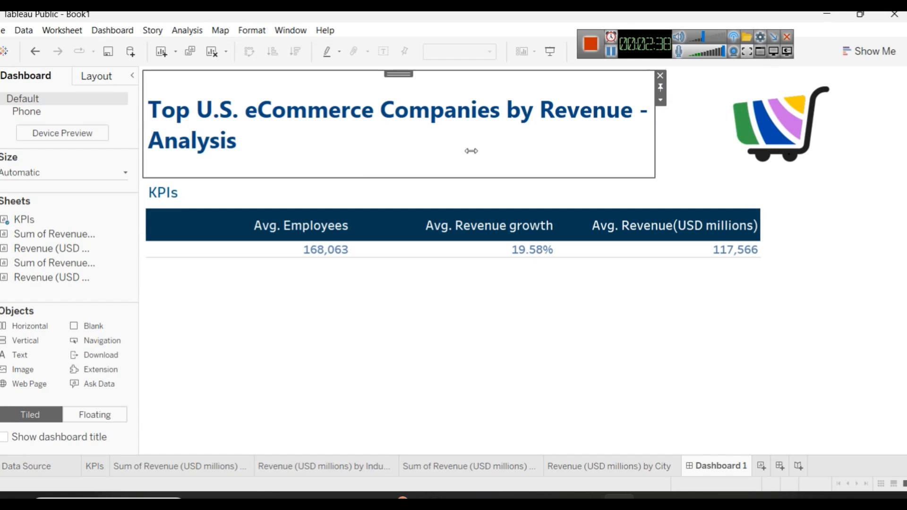
{"action": "left_click", "coordinate": [727, 110]}
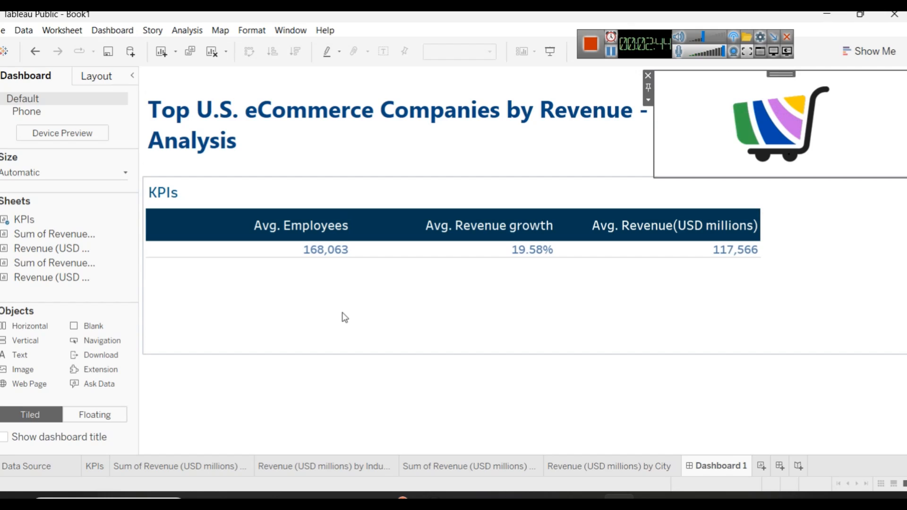
Step: Check the Power BI reference layout, and place the revenue by State map in the empty container with the revenue by Industry pie beside it
{"action": "left_click", "coordinate": [346, 317]}
{"action": "left_click", "coordinate": [538, 390]}
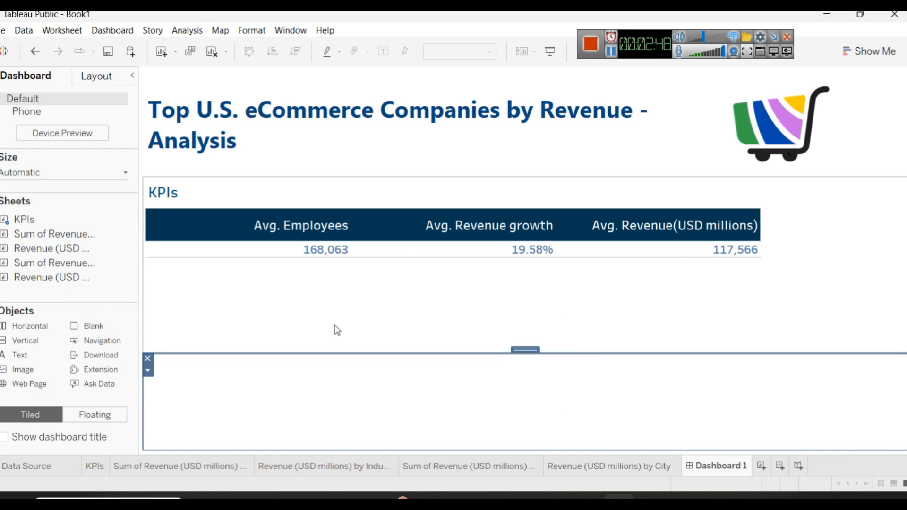
{"action": "left_click", "coordinate": [526, 496]}
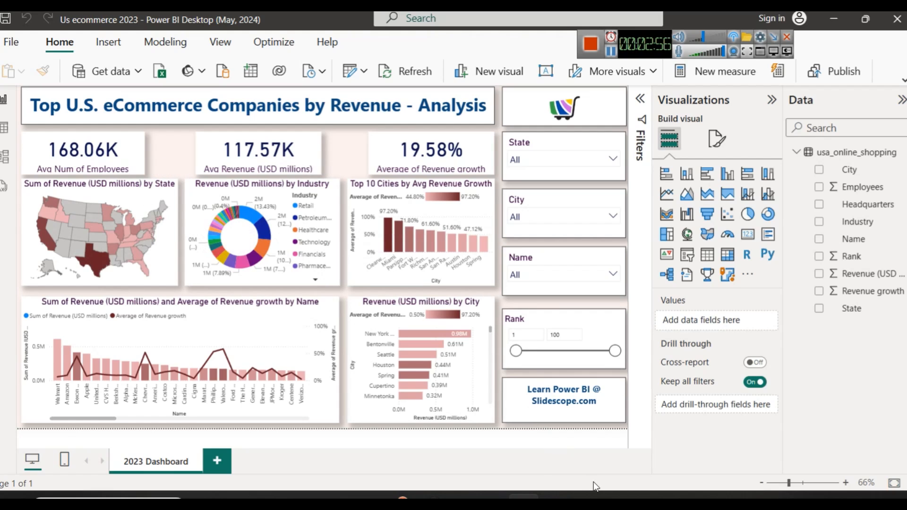
{"action": "left_click", "coordinate": [622, 497]}
{"action": "left_click_drag", "start_coordinate": [36, 232], "coordinate": [350, 390]}
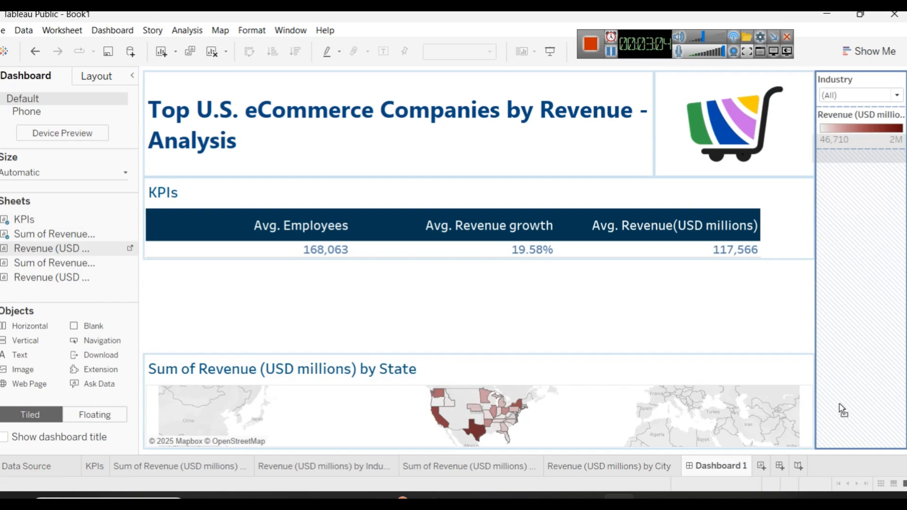
{"action": "mouse_move", "coordinate": [787, 404]}
{"action": "left_mouse_down"}
{"action": "mouse_move", "coordinate": [867, 340]}
{"action": "mouse_move", "coordinate": [851, 368]}
{"action": "mouse_move", "coordinate": [844, 317]}
{"action": "mouse_move", "coordinate": [802, 404]}
{"action": "left_mouse_up"}
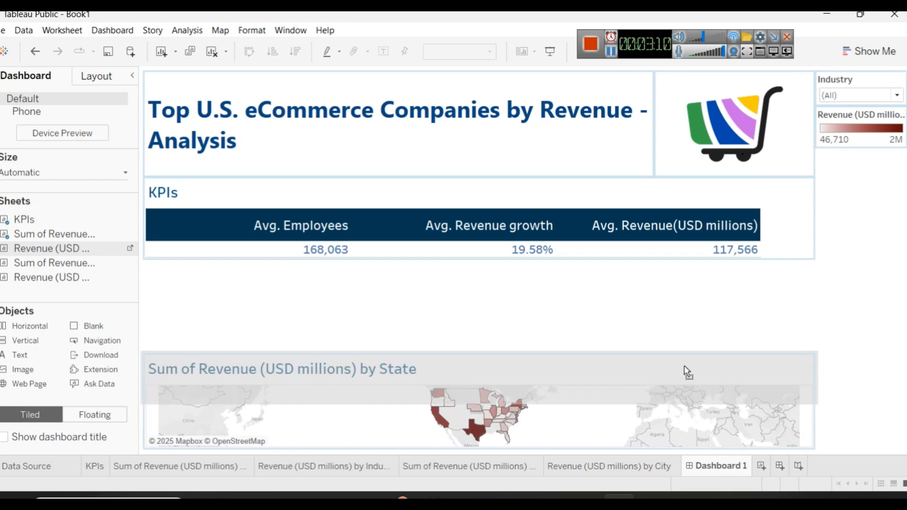
{"action": "left_click_drag", "start_coordinate": [724, 401], "coordinate": [722, 400]}
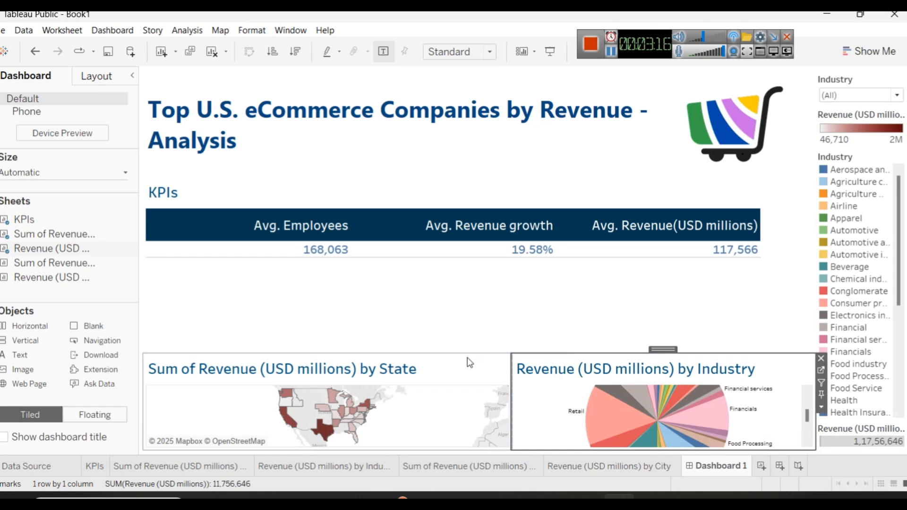
Step: Shrink the title and KPIs rows to give the map and pie chart row more height, showing the whole pie
{"action": "left_click_drag", "start_coordinate": [466, 354], "coordinate": [463, 275]}
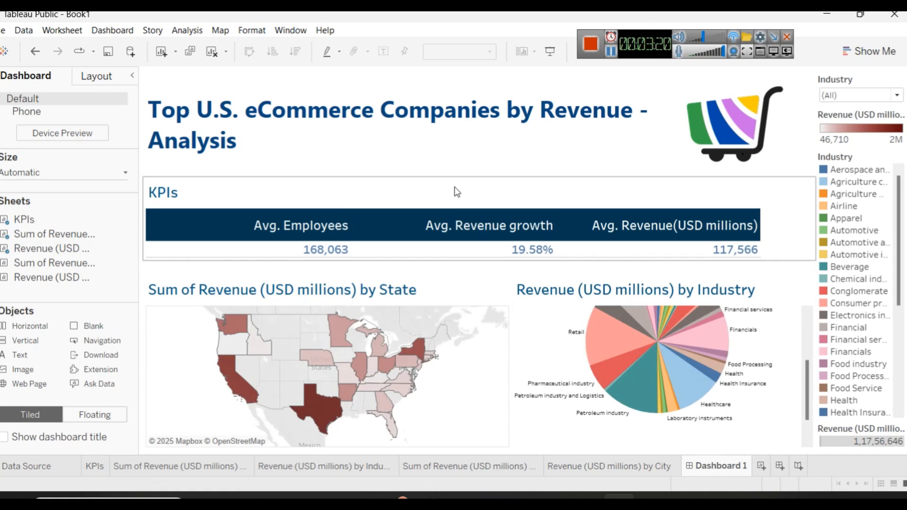
{"action": "left_click_drag", "start_coordinate": [451, 174], "coordinate": [458, 122]}
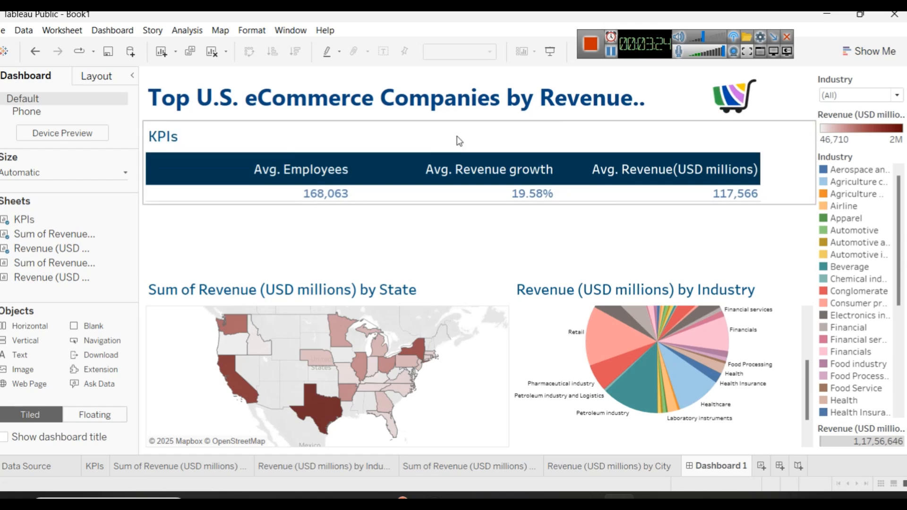
{"action": "left_click", "coordinate": [447, 233]}
{"action": "left_click_drag", "start_coordinate": [468, 275], "coordinate": [463, 210]}
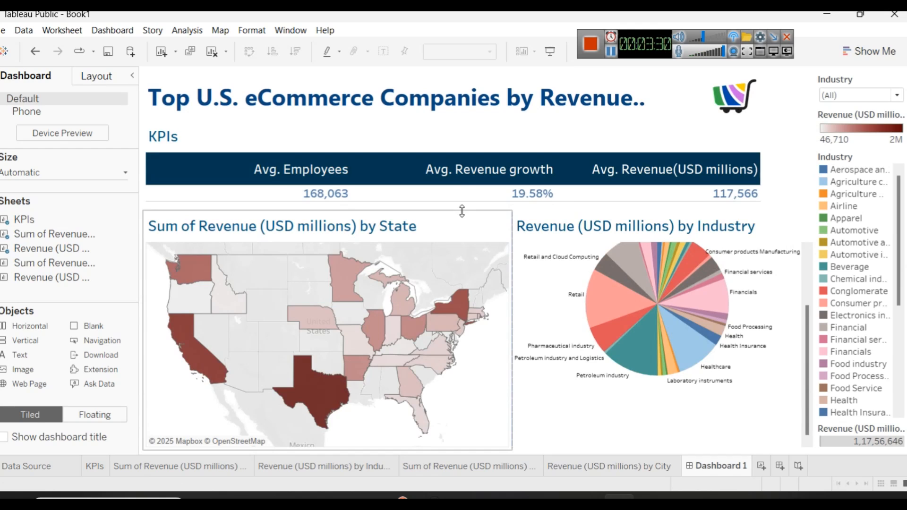
{"action": "left_click", "coordinate": [528, 223]}
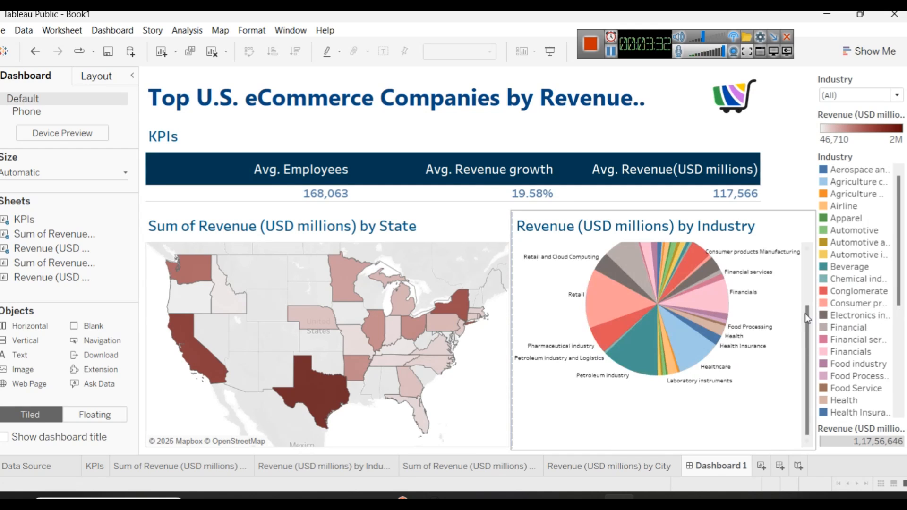
{"action": "left_click_drag", "start_coordinate": [805, 326], "coordinate": [804, 311]}
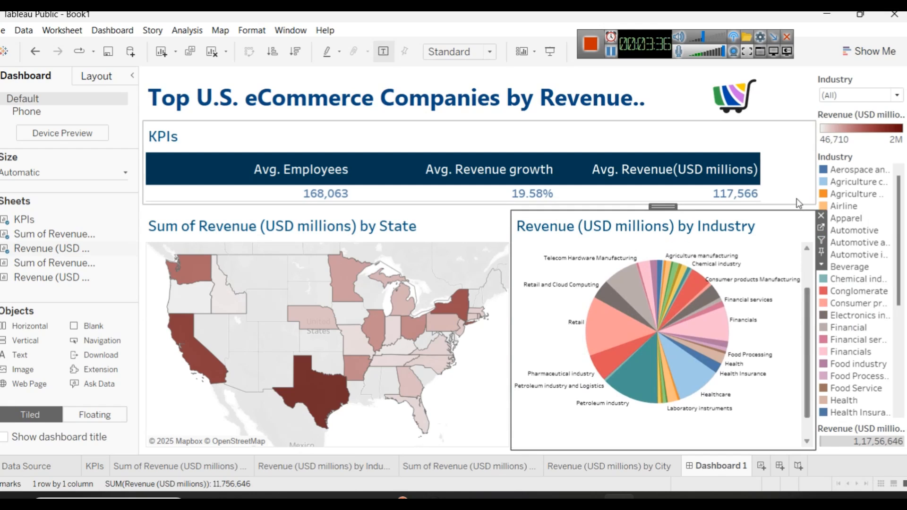
Step: Widen the KPIs table columns so the three measures nearly fill the width of their container
{"action": "left_click", "coordinate": [787, 169]}
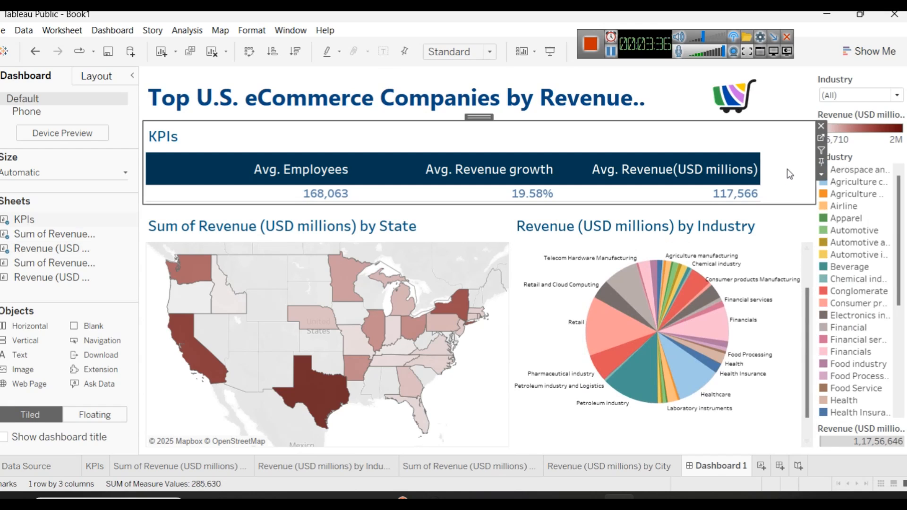
{"action": "left_click", "coordinate": [811, 152]}
{"action": "left_click_drag", "start_coordinate": [555, 159], "coordinate": [605, 159]}
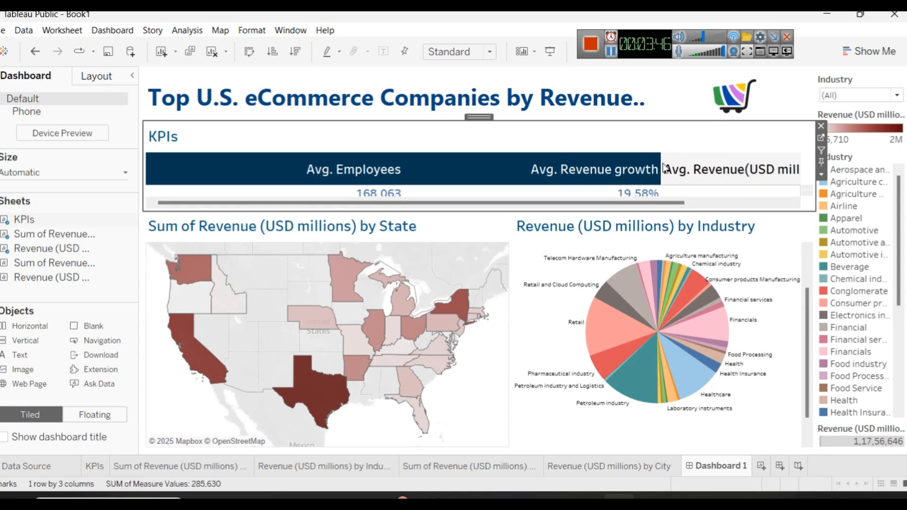
{"action": "left_click_drag", "start_coordinate": [647, 161], "coordinate": [619, 162]}
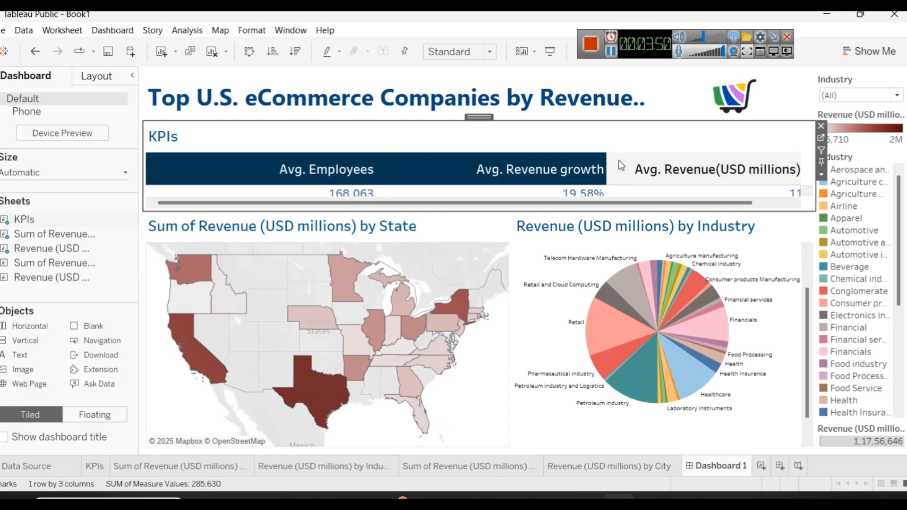
{"action": "left_click_drag", "start_coordinate": [605, 162], "coordinate": [586, 165]}
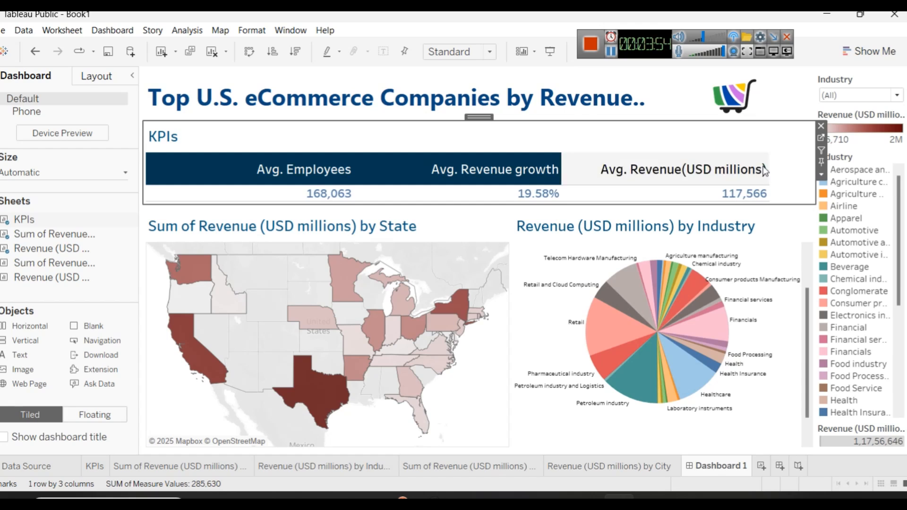
{"action": "left_click_drag", "start_coordinate": [769, 170], "coordinate": [788, 170]}
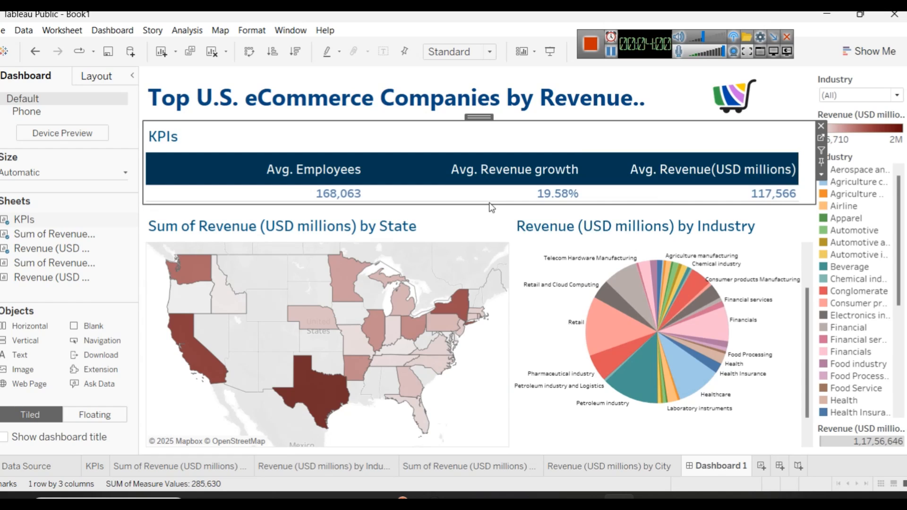
Step: Hide the KPIs sheet title and shorten the KPIs row to close the gap above the map and pie chart
{"action": "left_click_drag", "start_coordinate": [489, 201], "coordinate": [488, 191]}
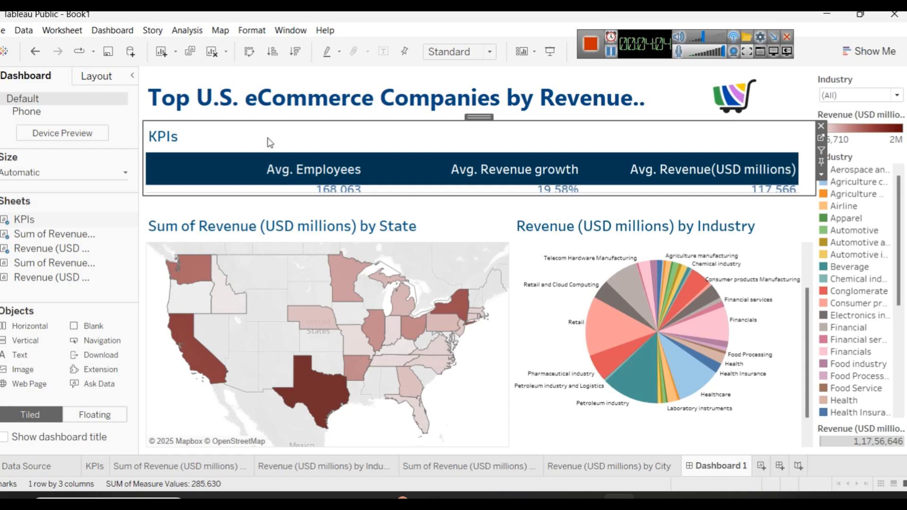
{"action": "right_click", "coordinate": [148, 139]}
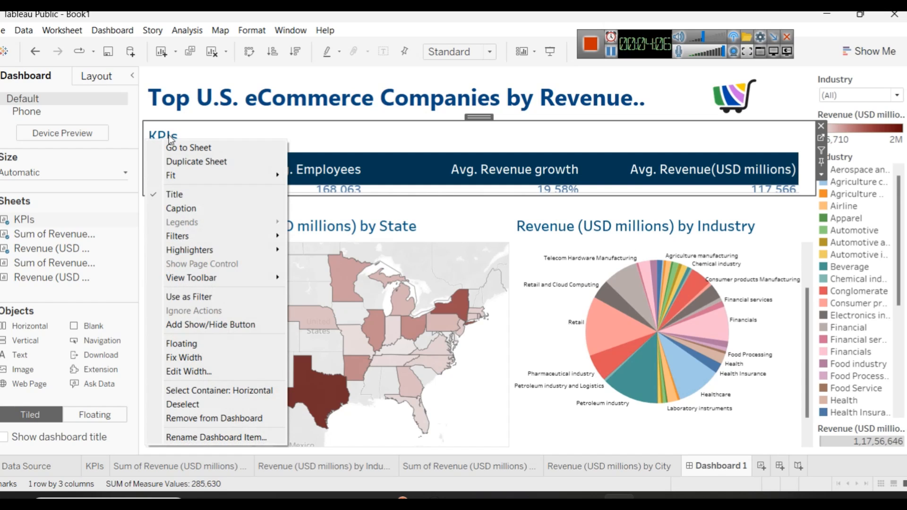
{"action": "left_click", "coordinate": [173, 194]}
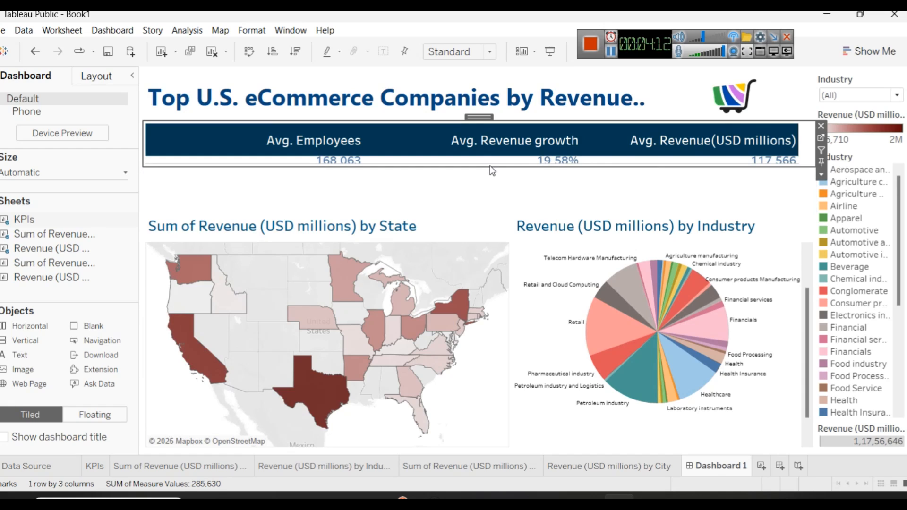
{"action": "left_click", "coordinate": [489, 185]}
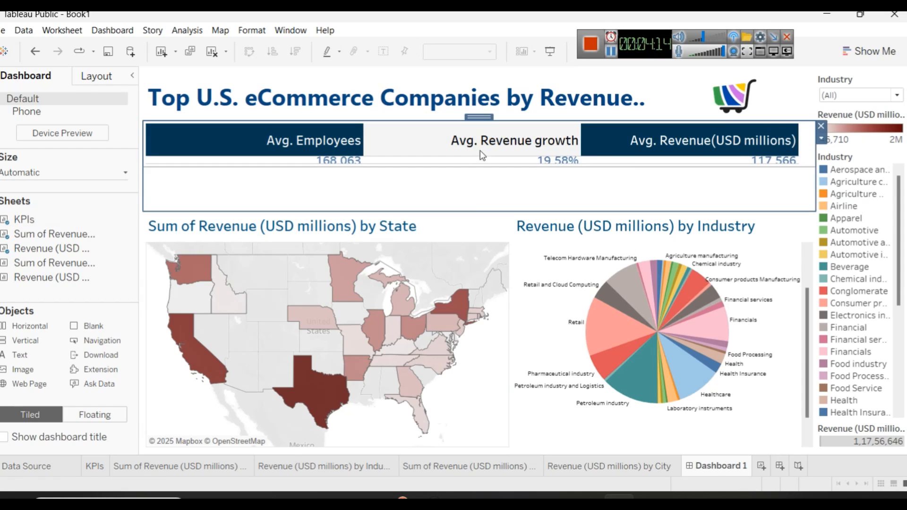
{"action": "left_click", "coordinate": [480, 150]}
{"action": "left_click", "coordinate": [703, 131]}
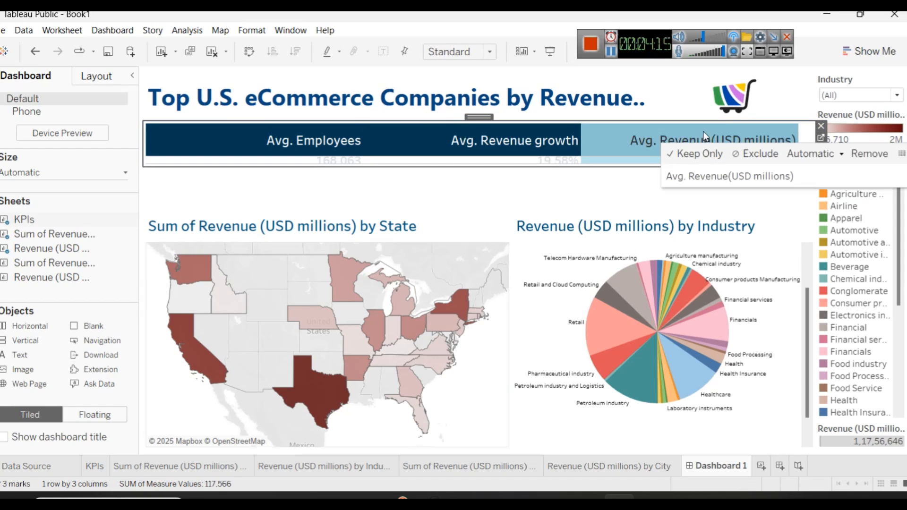
{"action": "left_click", "coordinate": [544, 166]}
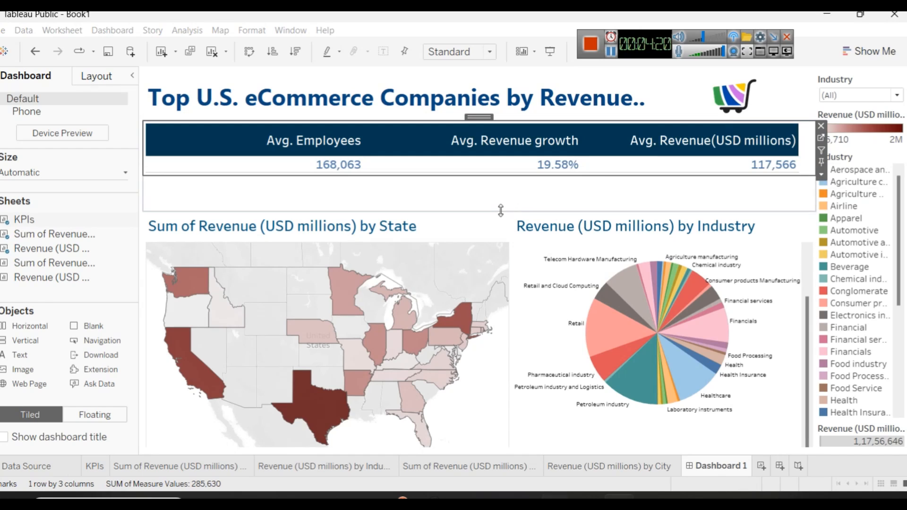
{"action": "left_click_drag", "start_coordinate": [500, 209], "coordinate": [497, 178]}
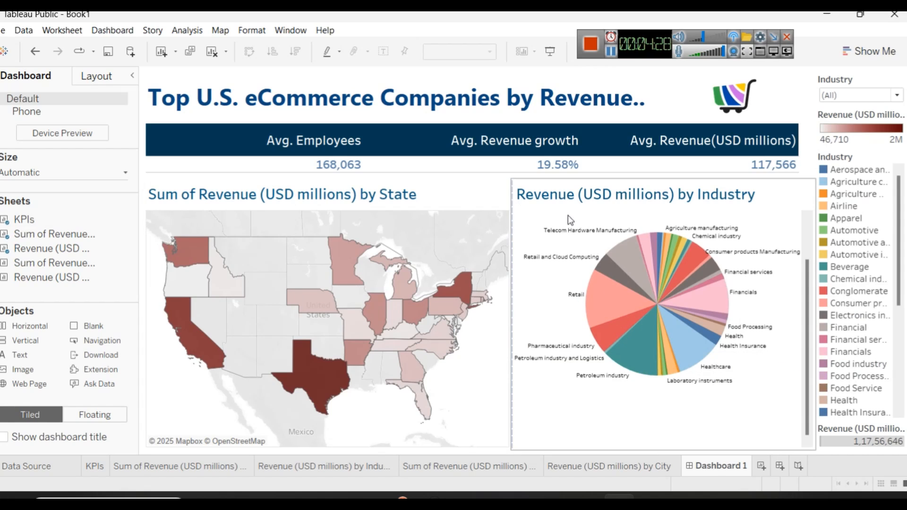
Step: Select the horizontal container that holds the title text and the cart logo
{"action": "left_click", "coordinate": [689, 106]}
{"action": "right_click", "coordinate": [689, 103]}
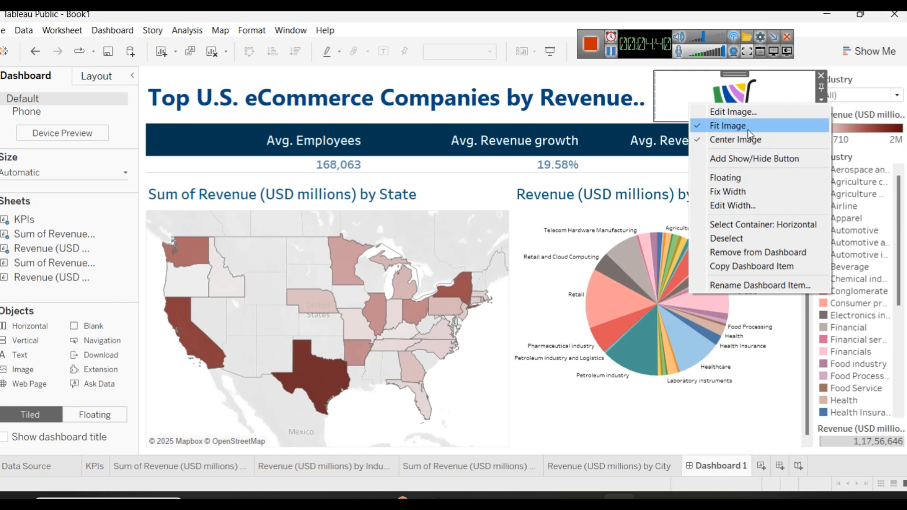
{"action": "left_click", "coordinate": [533, 84]}
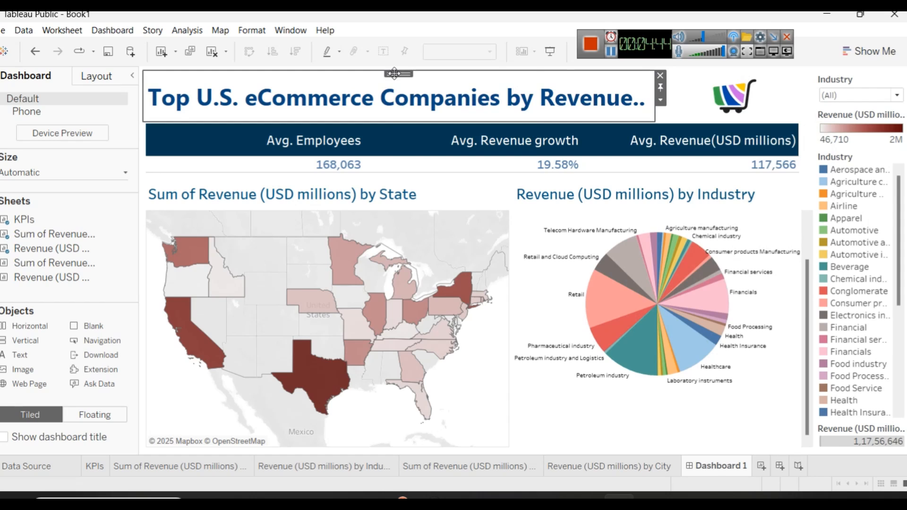
{"action": "right_click", "coordinate": [395, 77]}
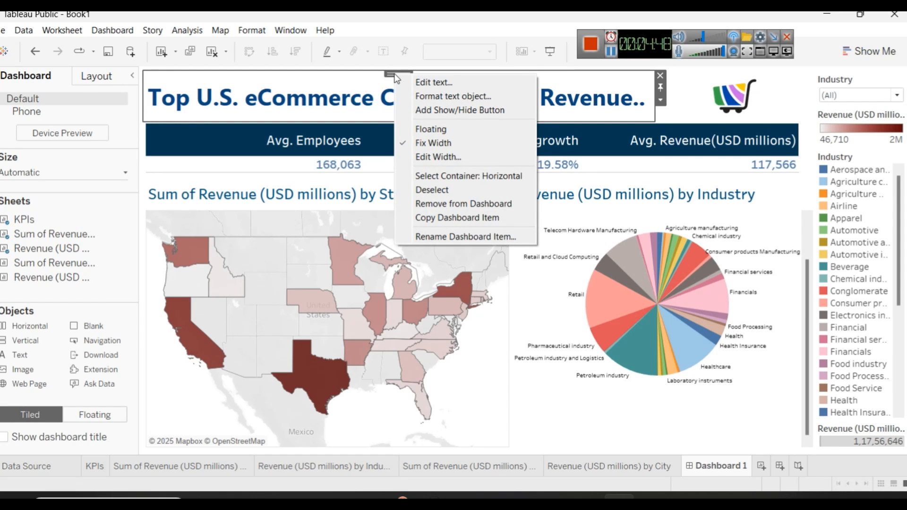
{"action": "left_click", "coordinate": [468, 176]}
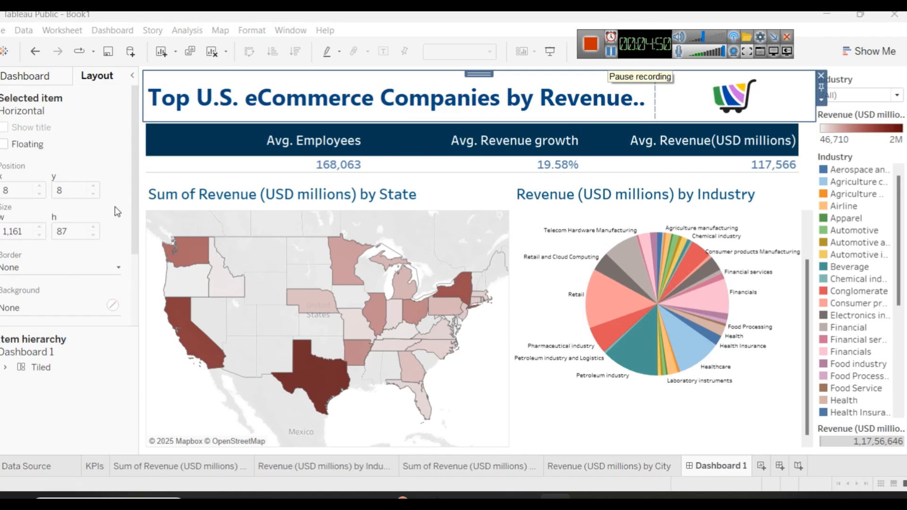
Step: Expand the dashboard's item hierarchy and select the outer horizontal container that wraps the title and logo container
{"action": "left_click", "coordinate": [36, 76]}
{"action": "left_click", "coordinate": [97, 77]}
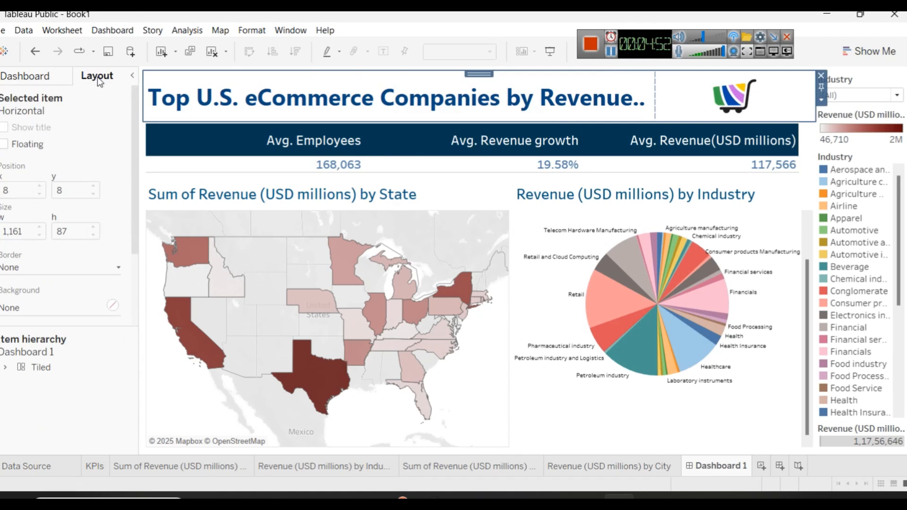
{"action": "left_click", "coordinate": [5, 367]}
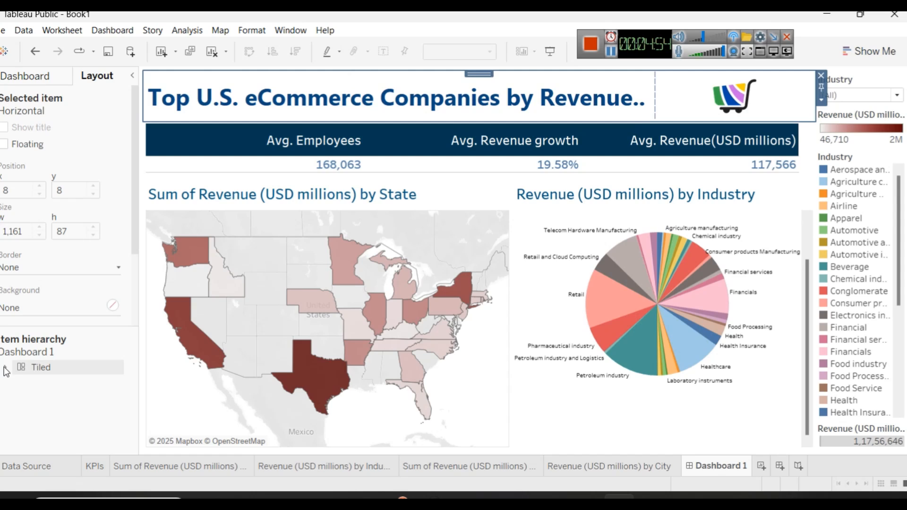
{"action": "left_click", "coordinate": [19, 381]}
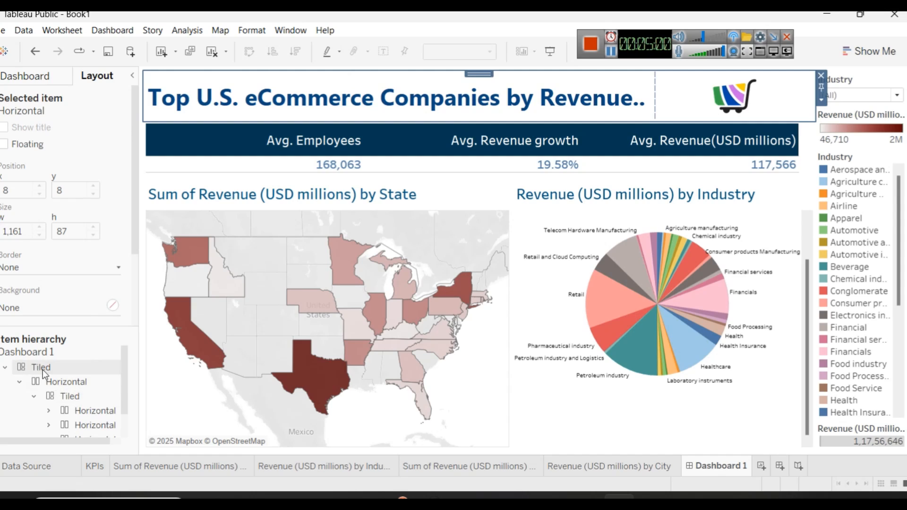
{"action": "left_click_drag", "start_coordinate": [123, 369], "coordinate": [123, 384]}
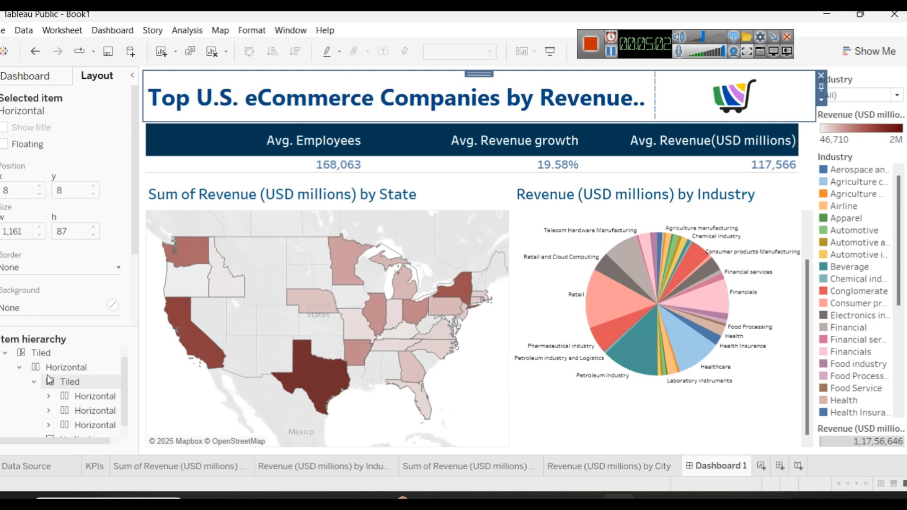
{"action": "right_click", "coordinate": [84, 398]}
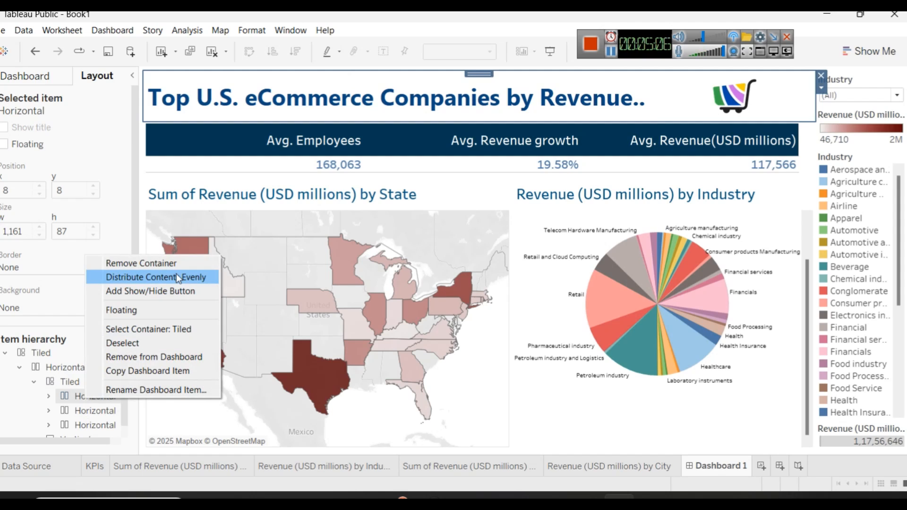
{"action": "left_click", "coordinate": [179, 329]}
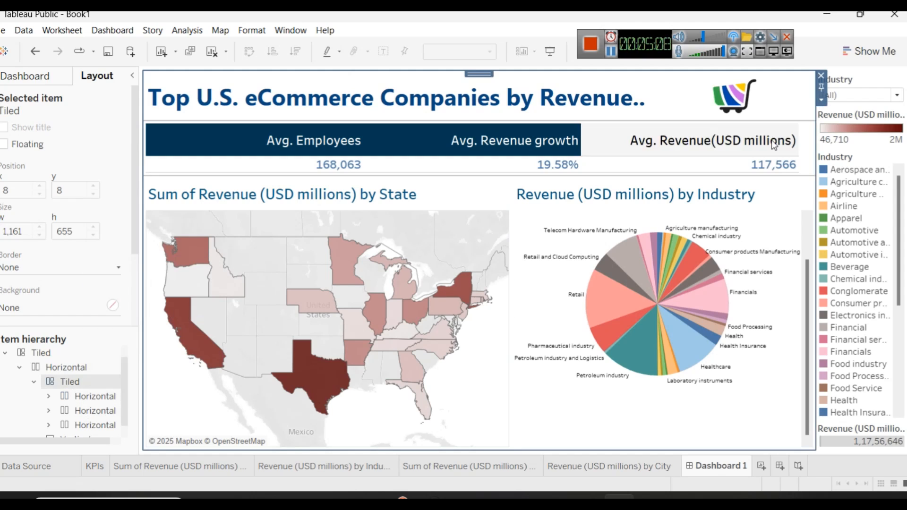
{"action": "left_click", "coordinate": [49, 396]}
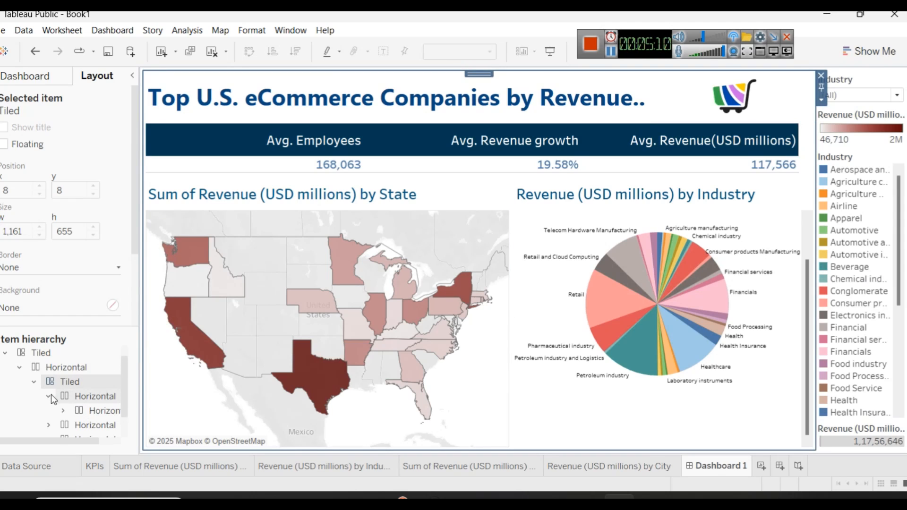
{"action": "left_click", "coordinate": [86, 410]}
{"action": "right_click", "coordinate": [87, 410]}
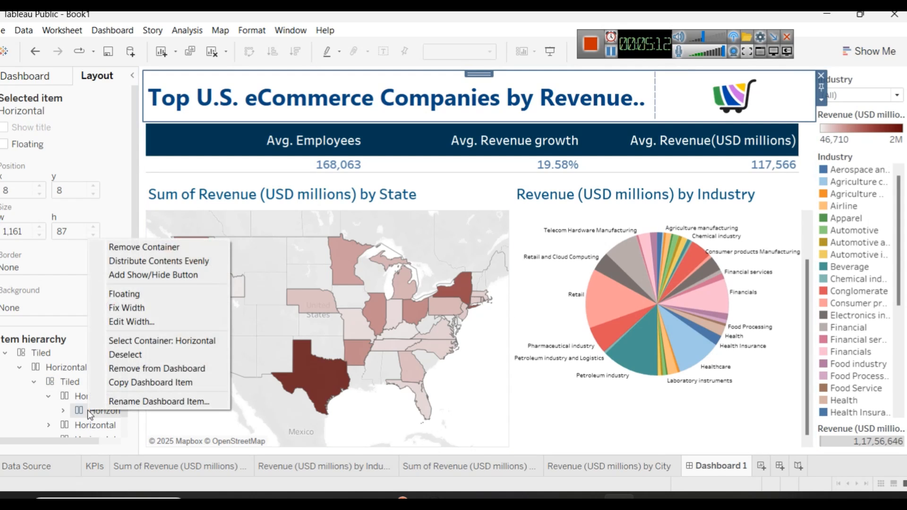
{"action": "left_click", "coordinate": [162, 341]}
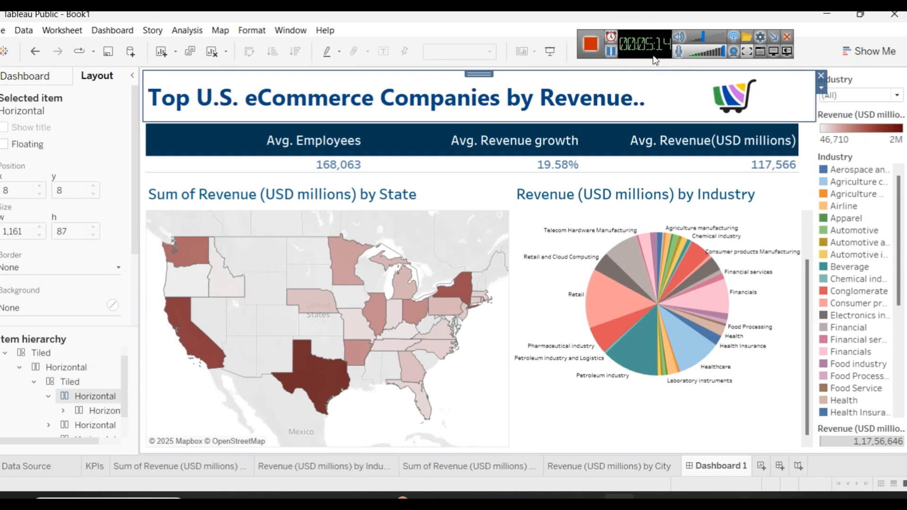
Step: Try cream and pale blue backgrounds on the title row's container, and settle on light gray
{"action": "left_click", "coordinate": [51, 310]}
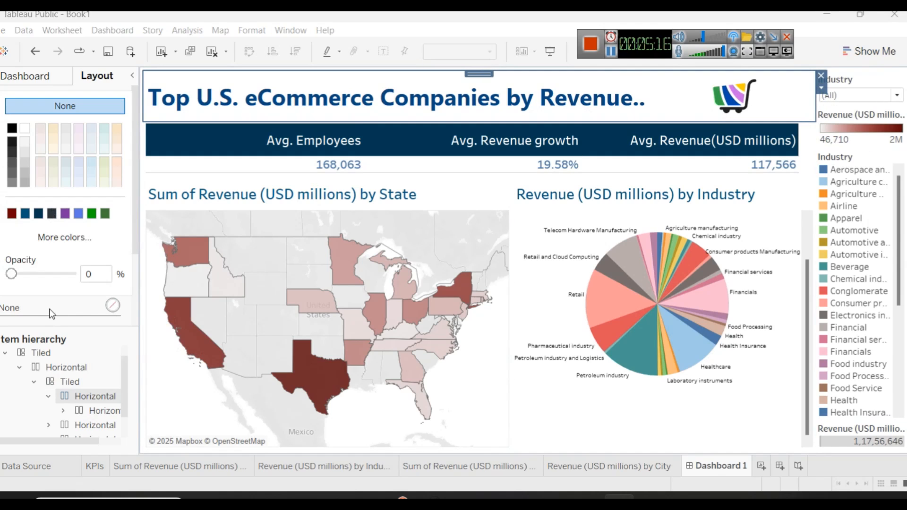
{"action": "left_click", "coordinate": [52, 129]}
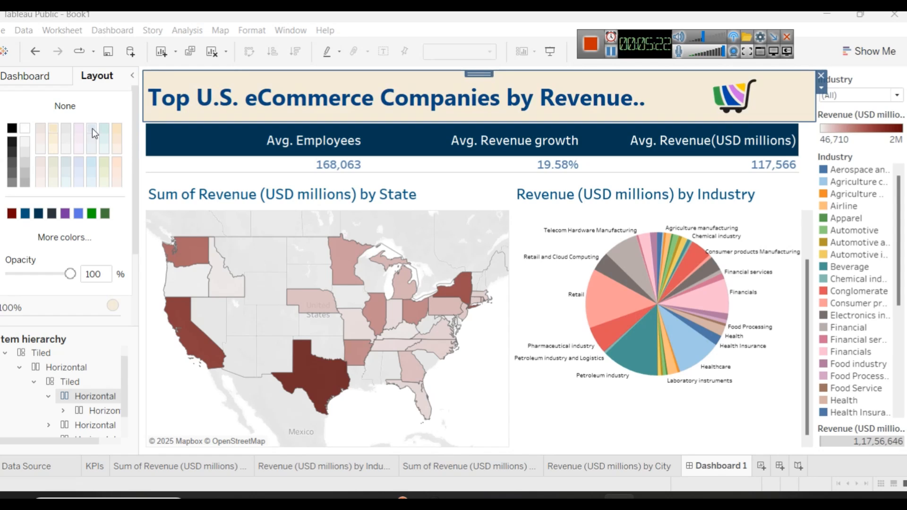
{"action": "left_click", "coordinate": [104, 154]}
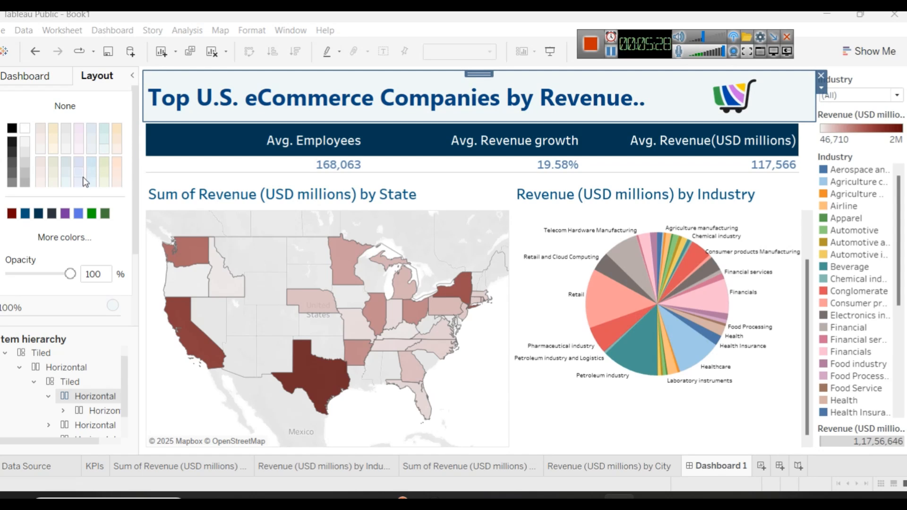
{"action": "left_click", "coordinate": [27, 149]}
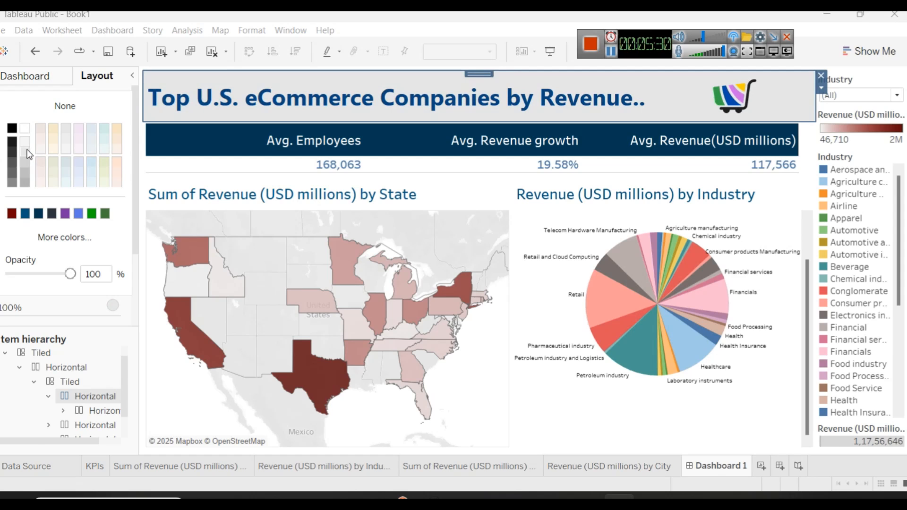
{"action": "left_click", "coordinate": [475, 186]}
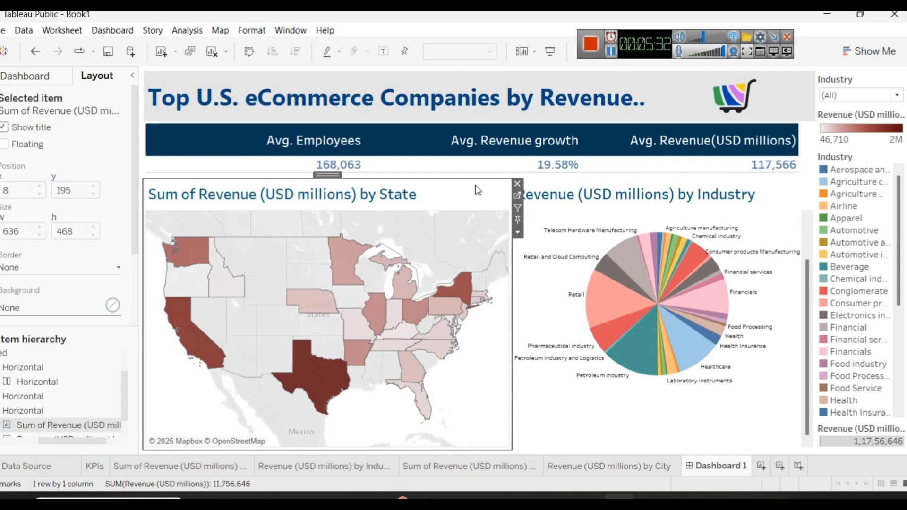
Step: Set the dashboard title's font size to 20 and shorten the title and KPIs rows to give the map and pie more height
{"action": "left_click", "coordinate": [489, 111]}
{"action": "left_click_drag", "start_coordinate": [487, 122], "coordinate": [485, 112]}
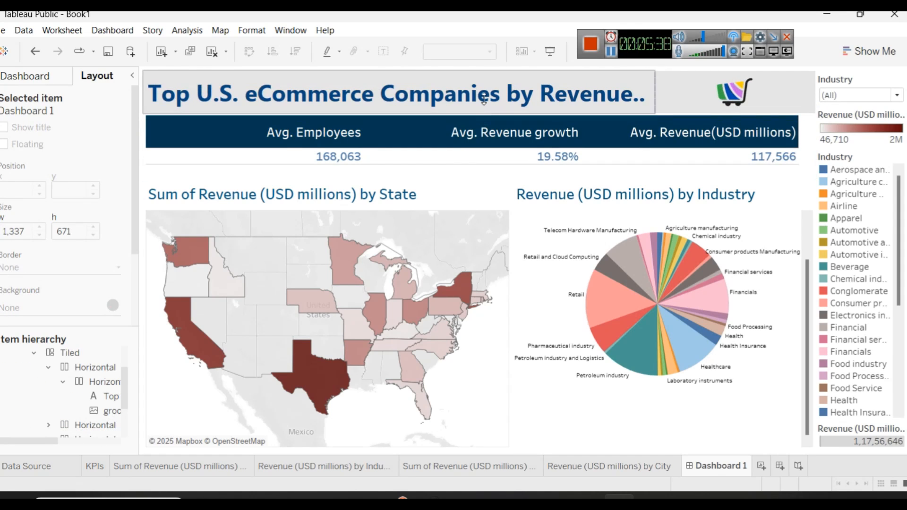
{"action": "double_click", "coordinate": [483, 99]}
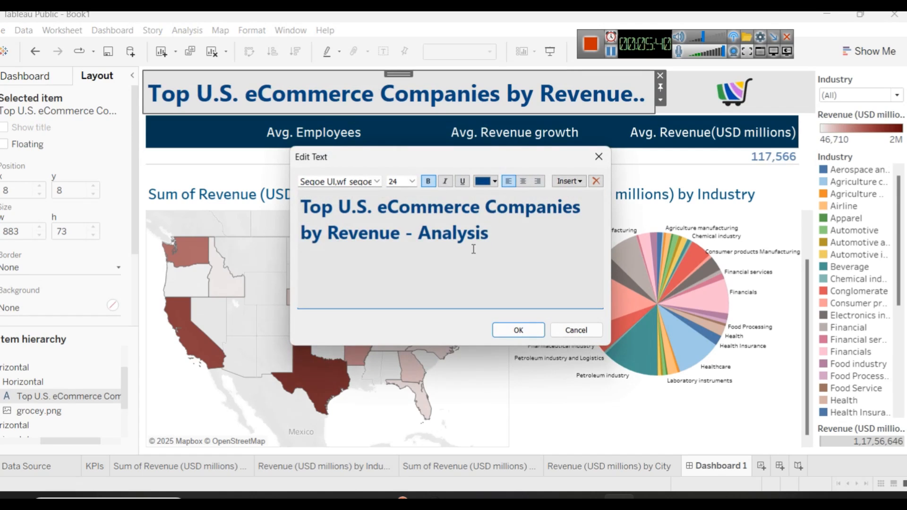
{"action": "key", "text": "ctrl+a"}
{"action": "left_click", "coordinate": [405, 185]}
{"action": "left_click", "coordinate": [411, 182]}
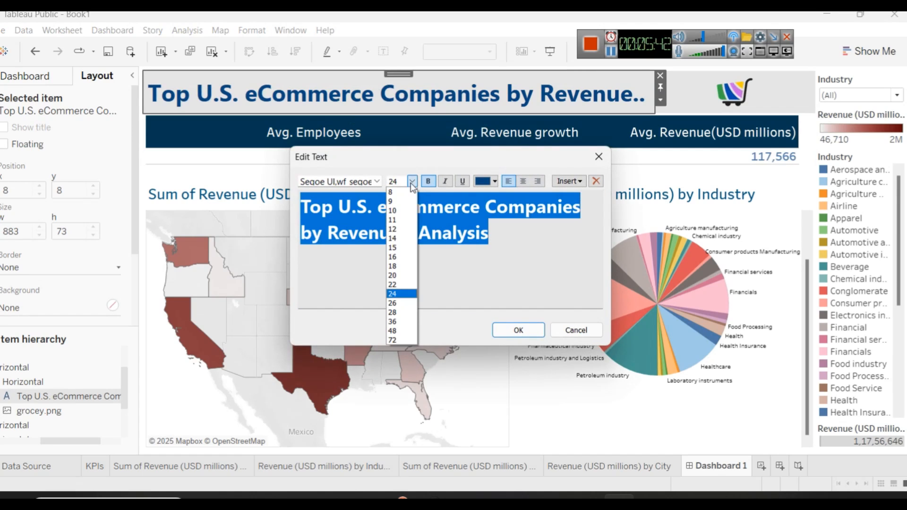
{"action": "left_click", "coordinate": [397, 273]}
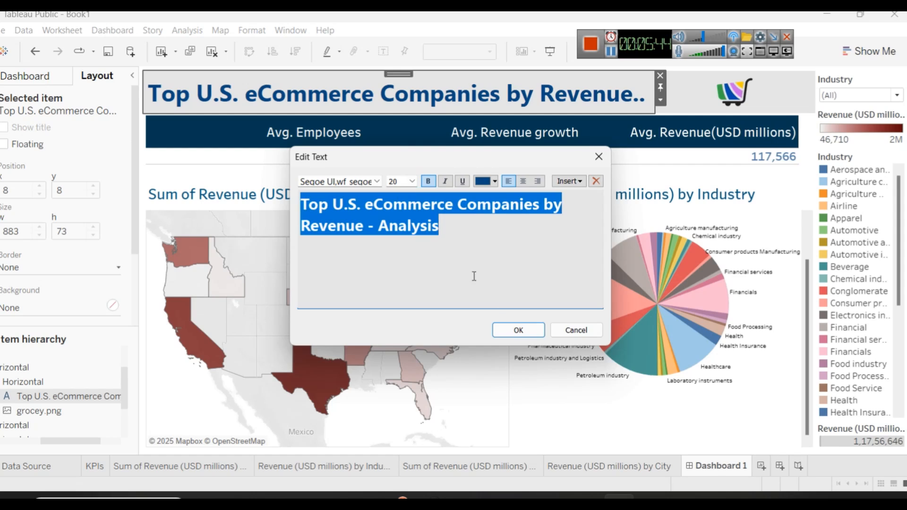
{"action": "left_click", "coordinate": [522, 332]}
{"action": "left_click_drag", "start_coordinate": [407, 114], "coordinate": [408, 106]}
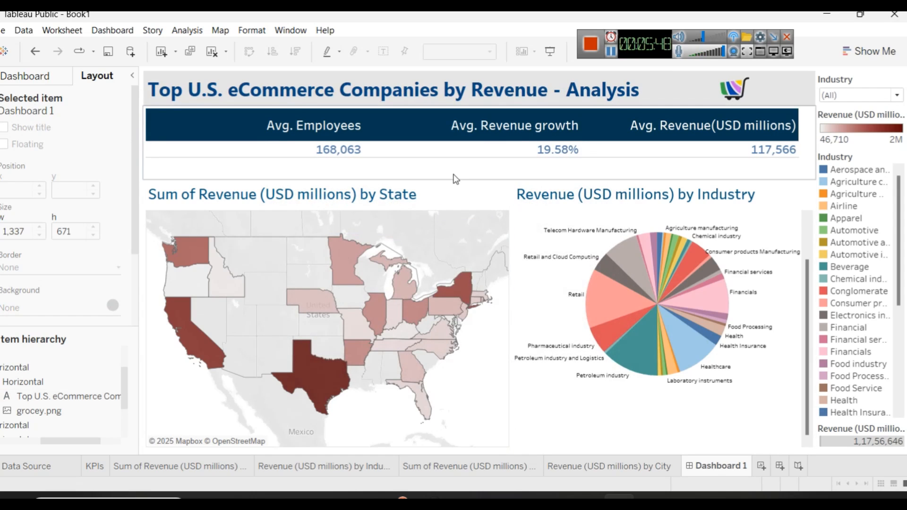
{"action": "left_click_drag", "start_coordinate": [452, 181], "coordinate": [453, 165]}
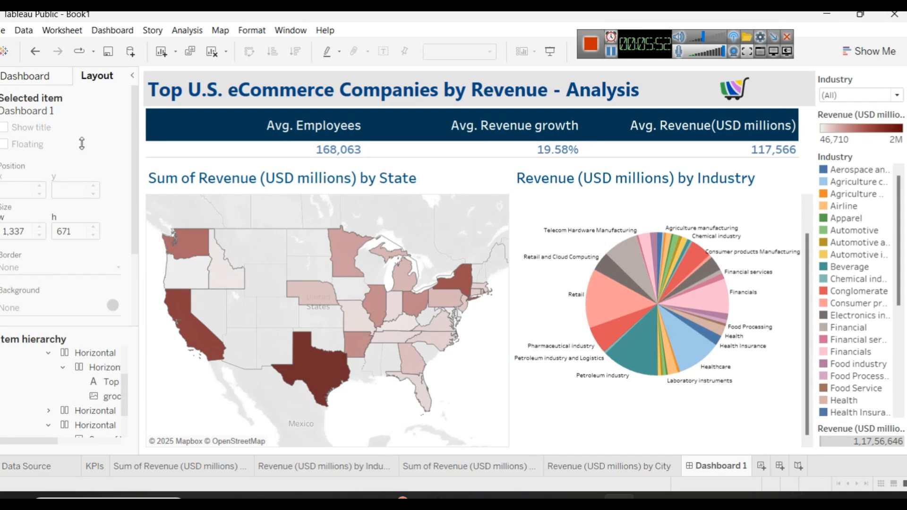
Step: Add a full-width horizontal container below the map and pie, and place the revenue and average revenue growth by Name chart in it
{"action": "left_click", "coordinate": [34, 80]}
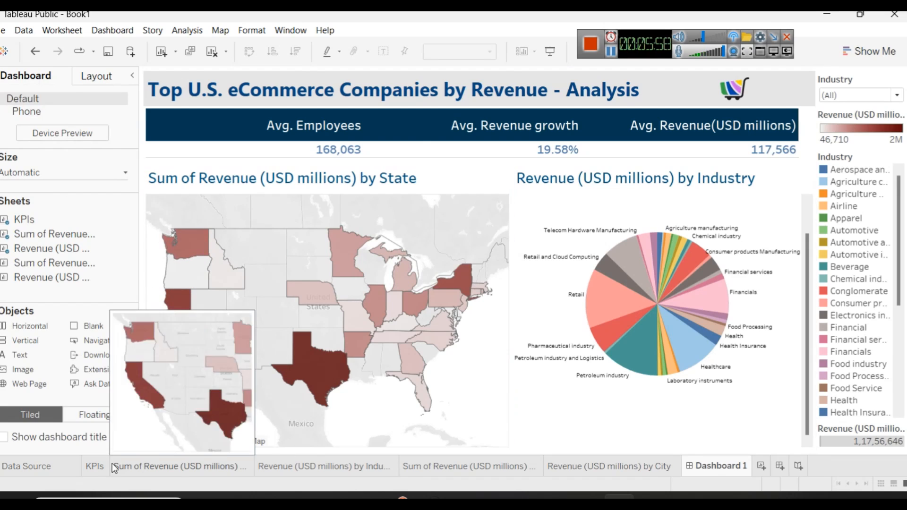
{"action": "mouse_move", "coordinate": [329, 378]}
{"action": "mouse_move", "coordinate": [207, 468]}
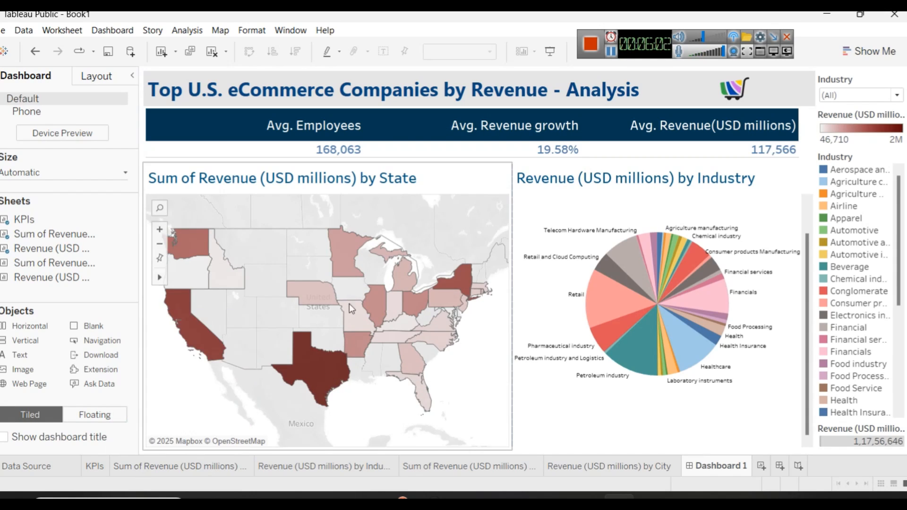
{"action": "mouse_move", "coordinate": [314, 465]}
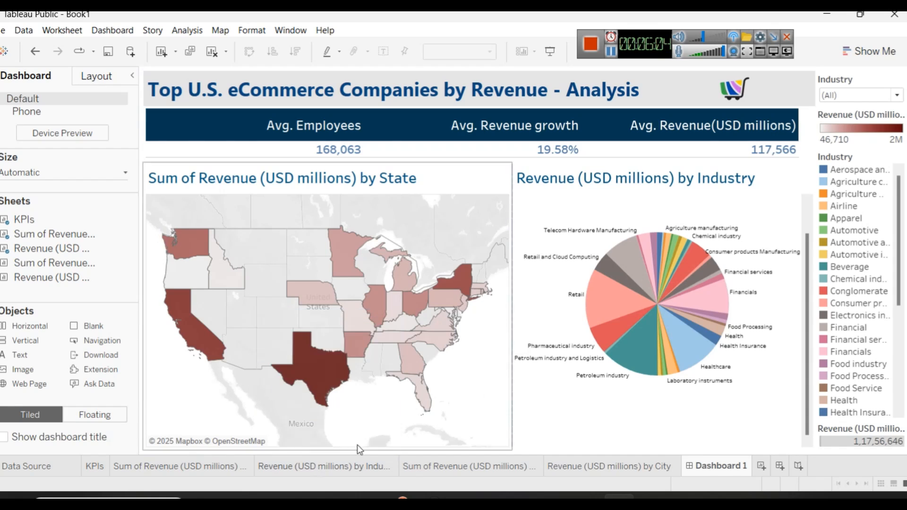
{"action": "left_click", "coordinate": [472, 468]}
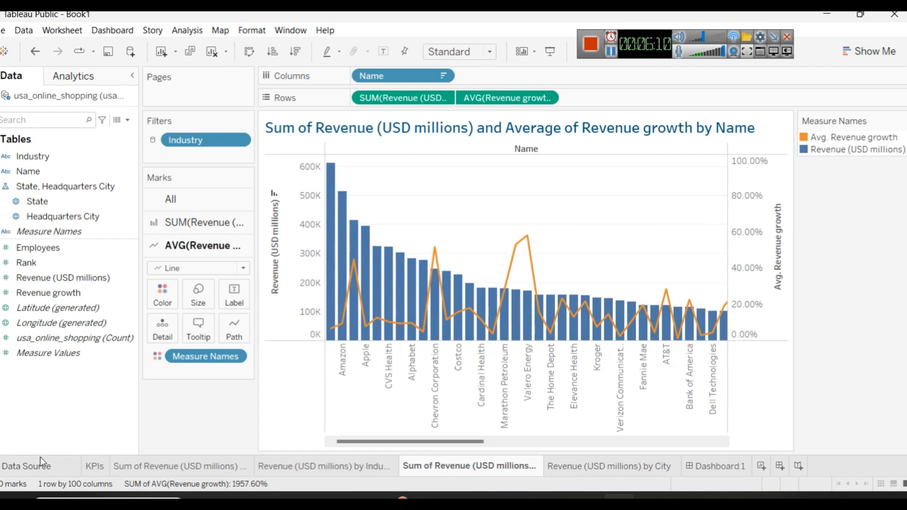
{"action": "left_click", "coordinate": [715, 466]}
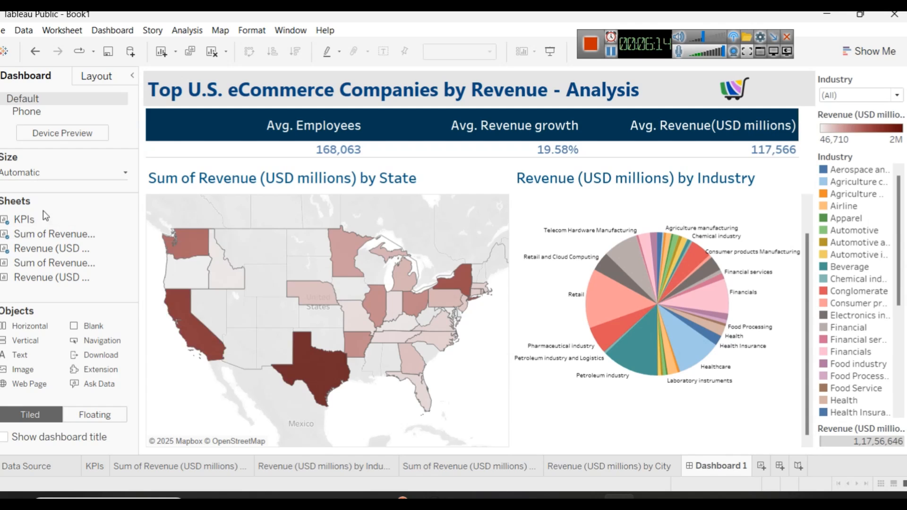
{"action": "mouse_move", "coordinate": [39, 327]}
{"action": "left_mouse_down"}
{"action": "mouse_move", "coordinate": [289, 359]}
{"action": "mouse_move", "coordinate": [497, 439]}
{"action": "mouse_move", "coordinate": [507, 453]}
{"action": "mouse_move", "coordinate": [515, 430]}
{"action": "mouse_move", "coordinate": [511, 438]}
{"action": "left_mouse_up"}
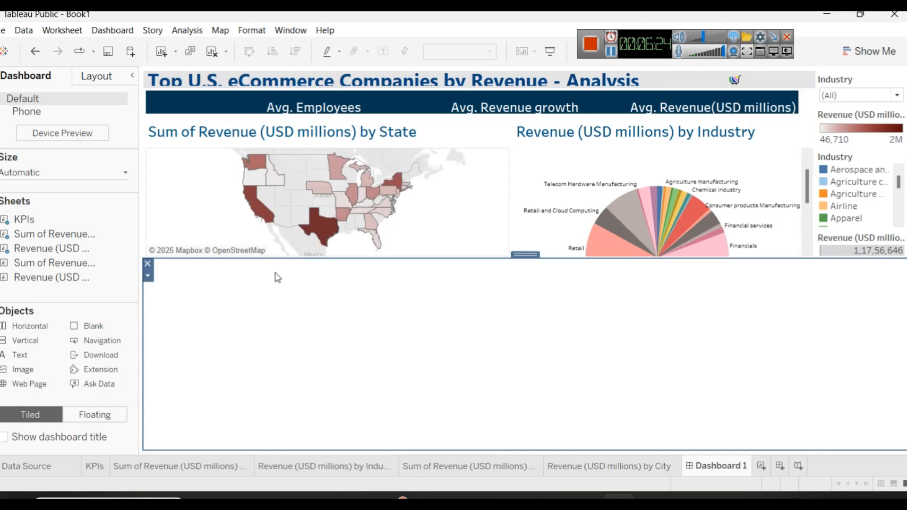
{"action": "double_click", "coordinate": [53, 264]}
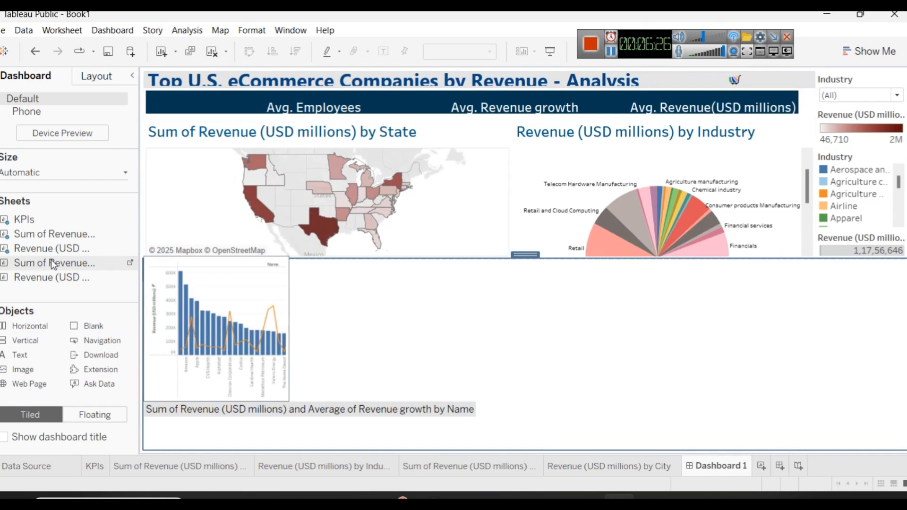